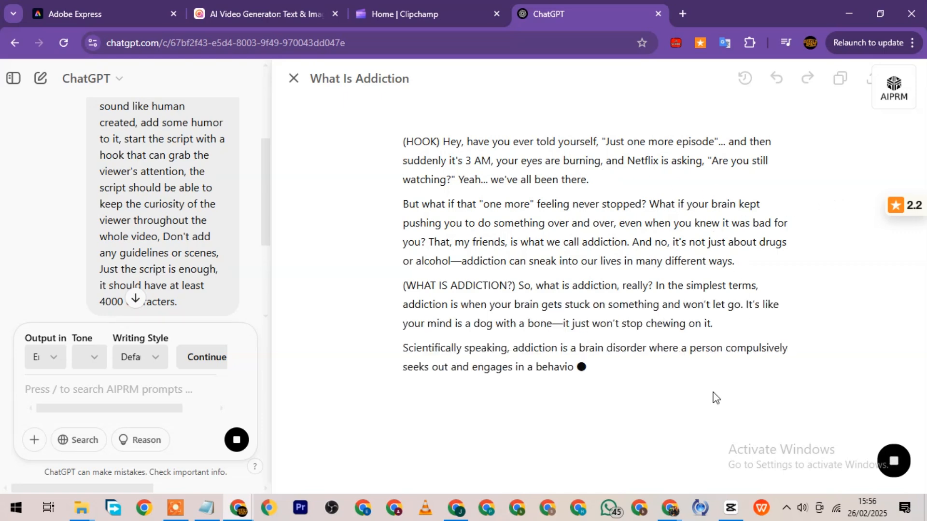
Copy the addiction script from the opening "Hey, have you ever told yourself" through the end of the "How does addiction work?" section.
{"action": "left_click_drag", "start_coordinate": [396, 130], "coordinate": [698, 383]}
{"action": "key", "text": "ctrl+c"}
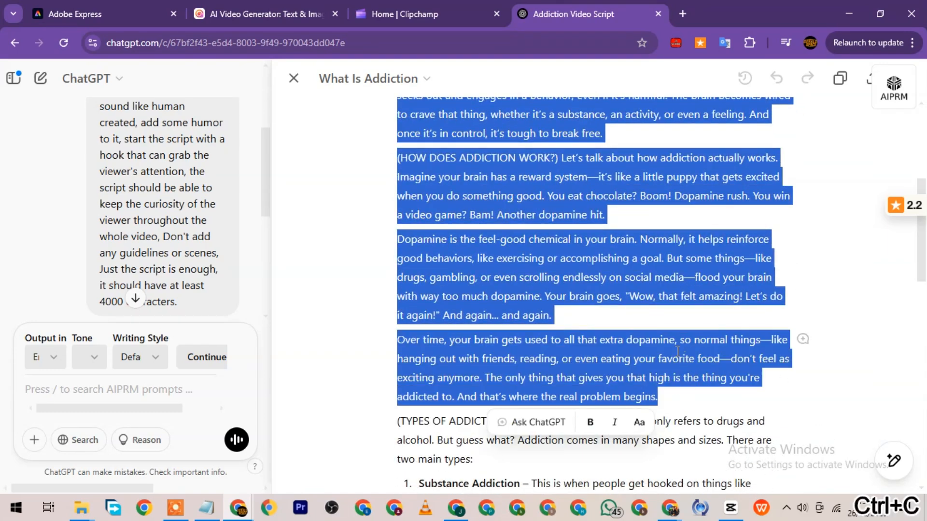
{"action": "scroll", "coordinate": [684, 324], "scroll_direction": "down", "scroll_amount": 8}
{"action": "scroll", "coordinate": [645, 304], "scroll_direction": "up", "scroll_amount": 12}
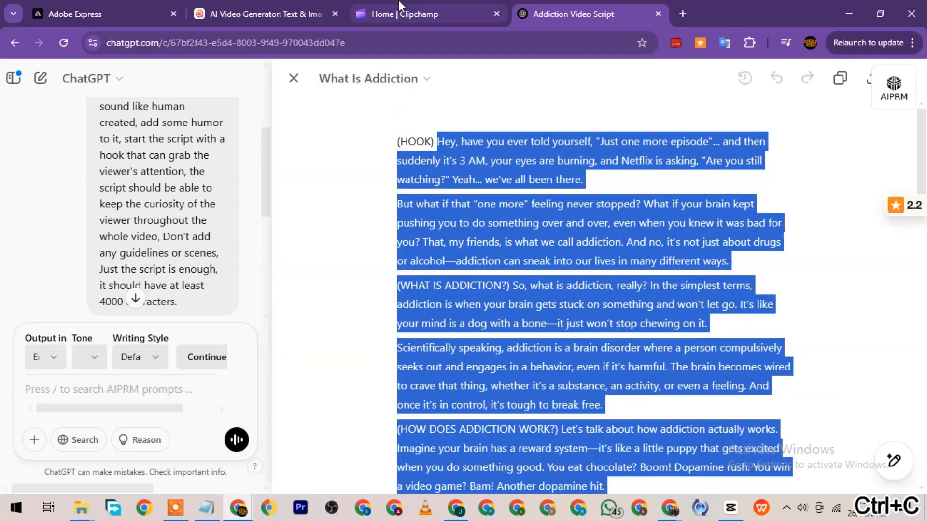
Switch to Clipchamp and start a new video project with a text-to-speech clip.
{"action": "left_click", "coordinate": [404, 13]}
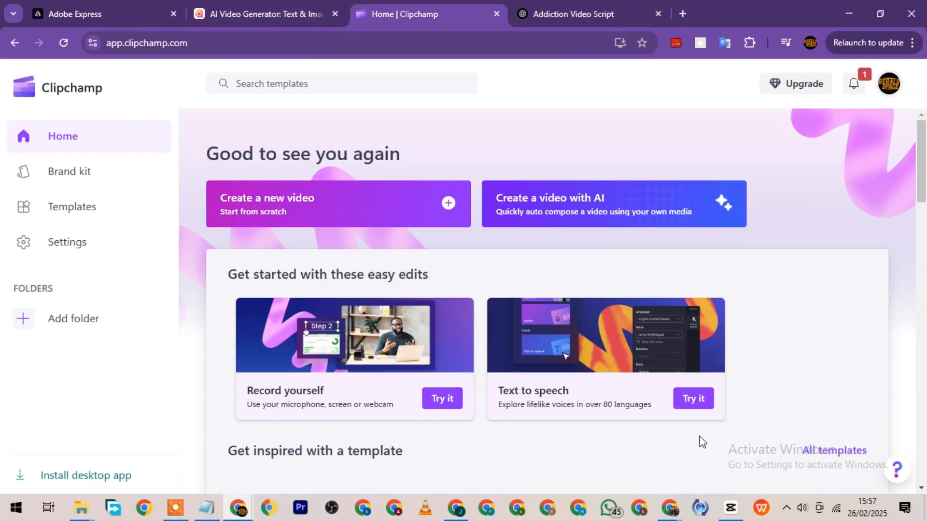
{"action": "left_click", "coordinate": [694, 400]}
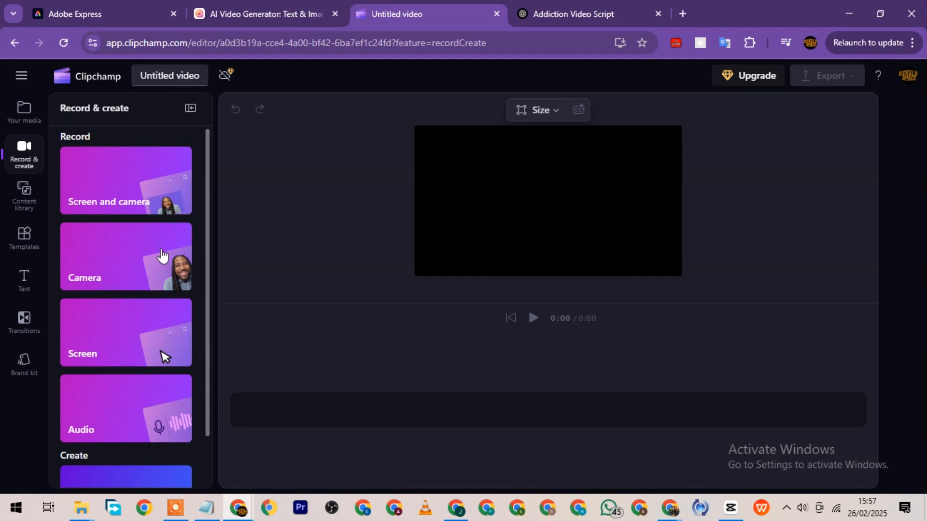
{"action": "scroll", "coordinate": [162, 256], "scroll_direction": "down", "scroll_amount": 2}
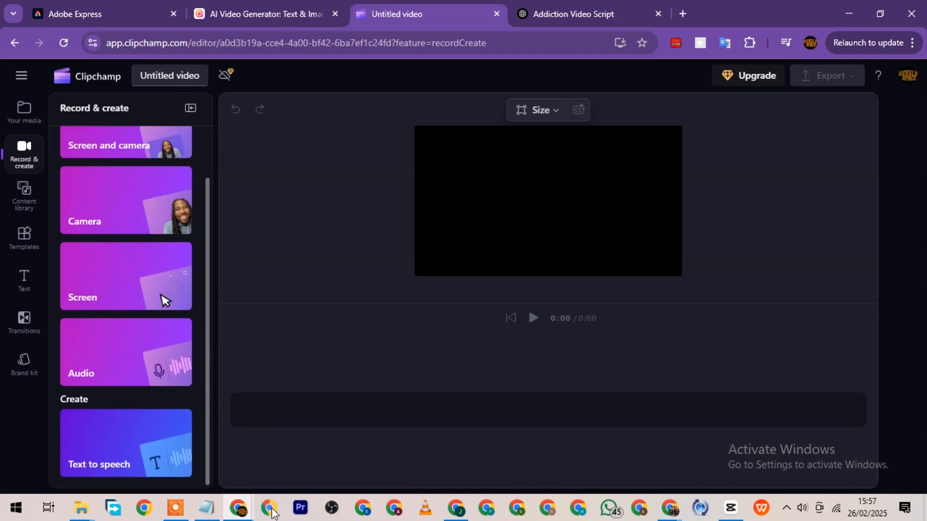
{"action": "left_click", "coordinate": [131, 454]}
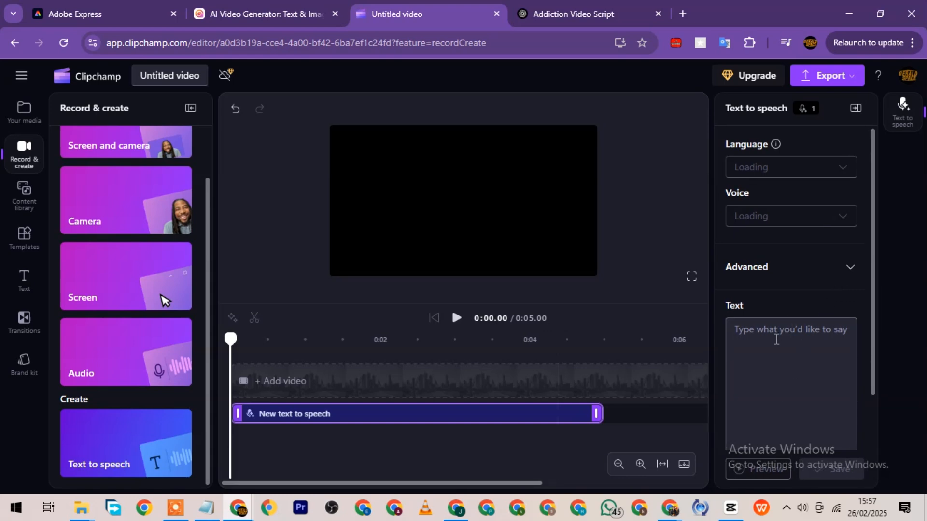
Paste the copied addiction script as the text-to-speech text and check that it starts at the opening hook.
{"action": "key", "text": "ctrl+v"}
{"action": "scroll", "coordinate": [800, 359], "scroll_direction": "down", "scroll_amount": 3}
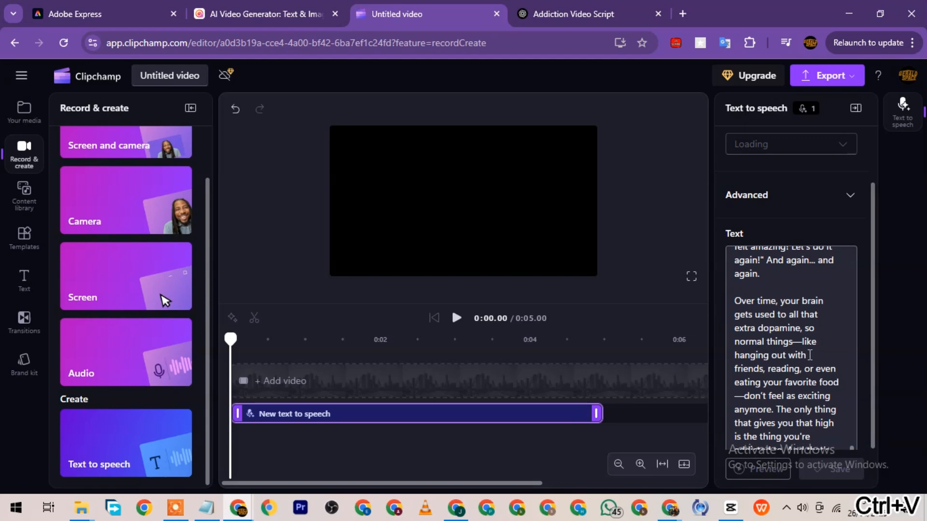
{"action": "scroll", "coordinate": [812, 346], "scroll_direction": "up", "scroll_amount": 3}
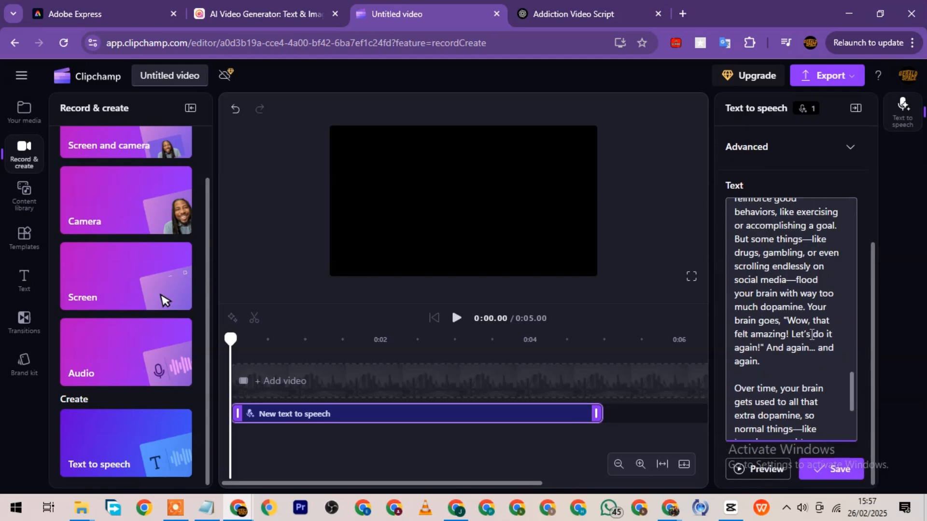
{"action": "scroll", "coordinate": [812, 334], "scroll_direction": "up", "scroll_amount": 10}
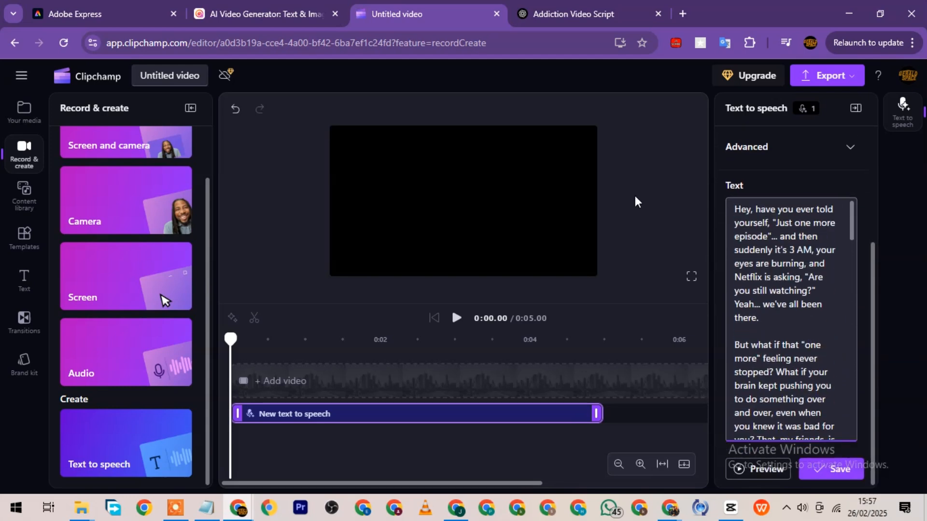
{"action": "scroll", "coordinate": [769, 199], "scroll_direction": "up", "scroll_amount": 4}
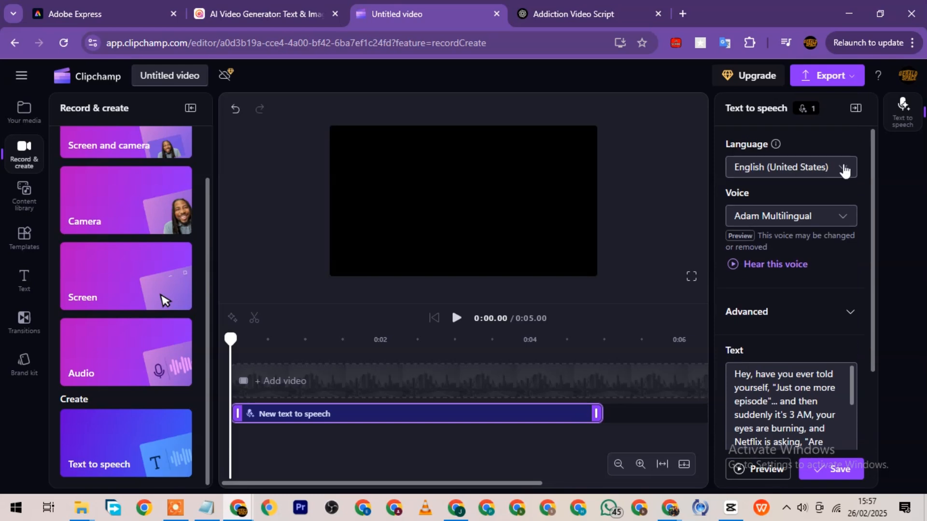
Review the language and voice options, keep English (United States) with Adam Multilingual, and save the voiceover to the timeline.
{"action": "left_click", "coordinate": [843, 170]}
{"action": "left_click", "coordinate": [777, 219]}
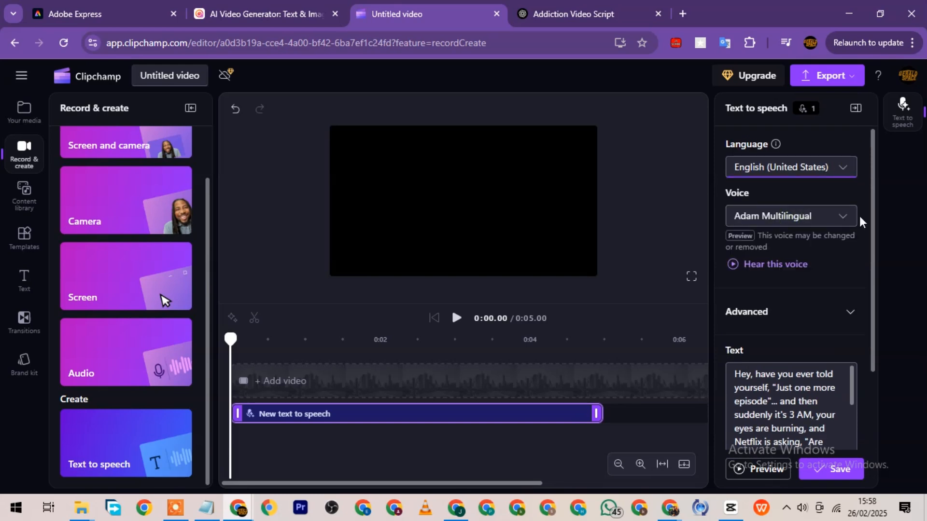
{"action": "left_click", "coordinate": [840, 218]}
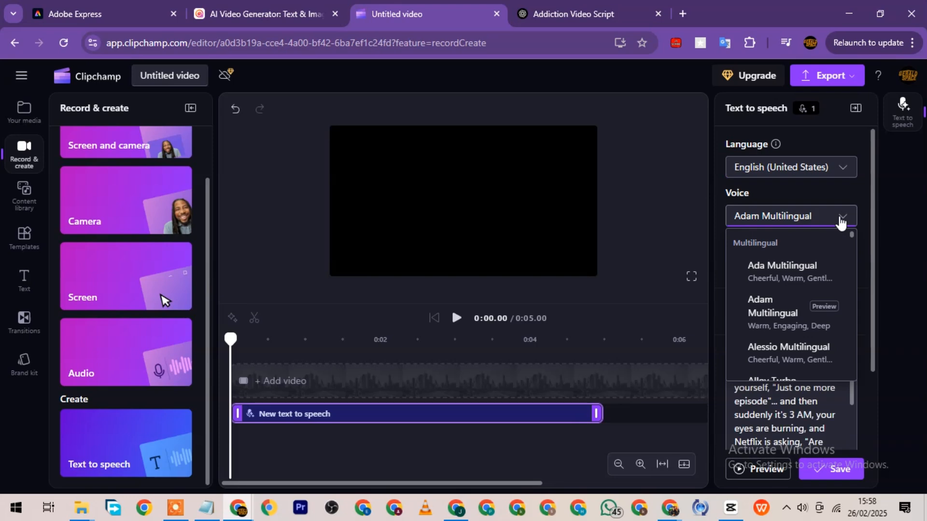
{"action": "left_click", "coordinate": [841, 220]}
{"action": "scroll", "coordinate": [767, 300], "scroll_direction": "down", "scroll_amount": 3}
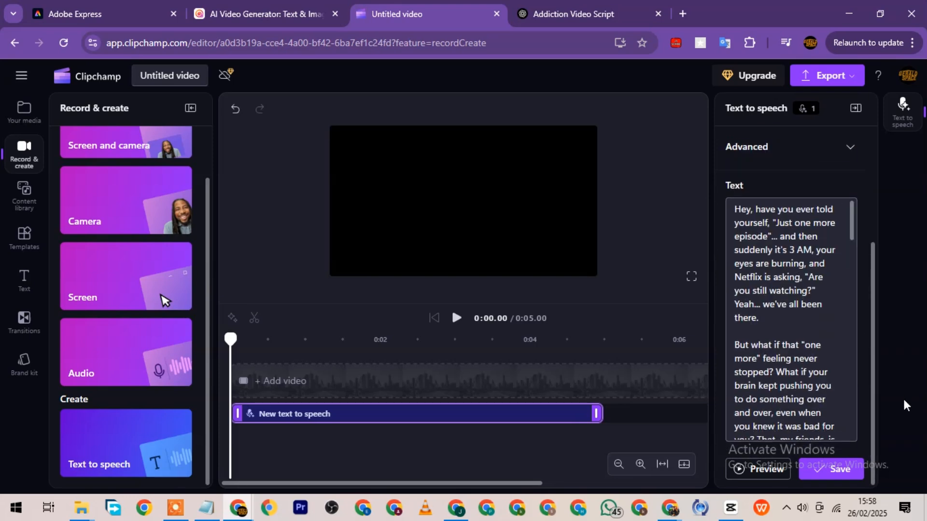
{"action": "left_click", "coordinate": [839, 470]}
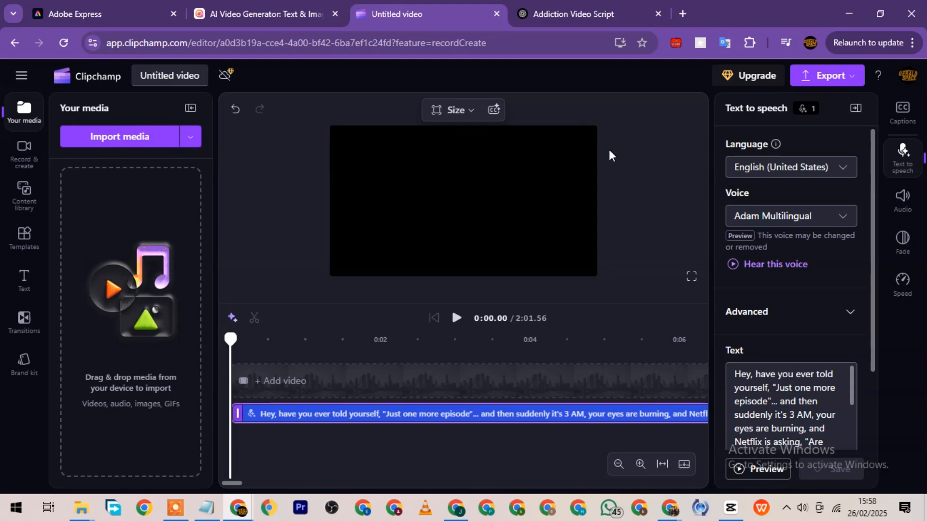
Play the first seconds of the generated voiceover and export the video at 480p.
{"action": "left_click", "coordinate": [455, 318]}
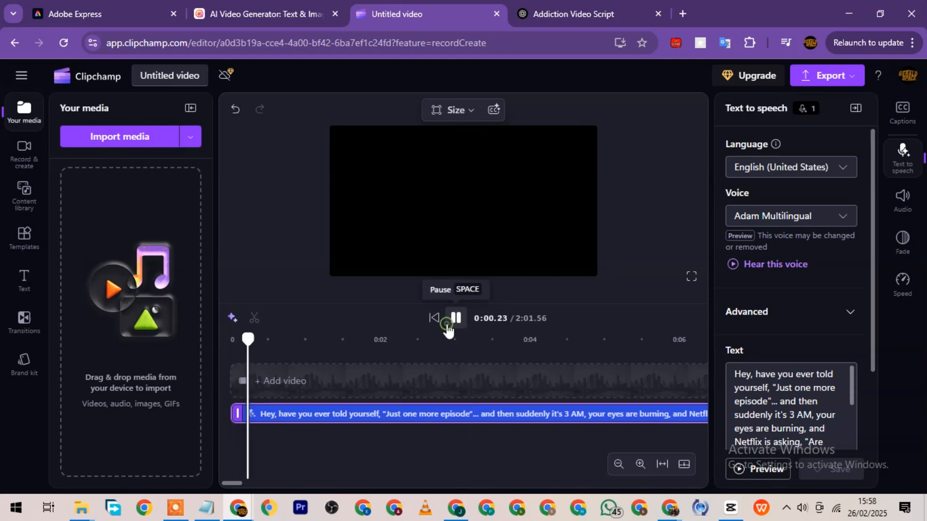
{"action": "left_click", "coordinate": [455, 318]}
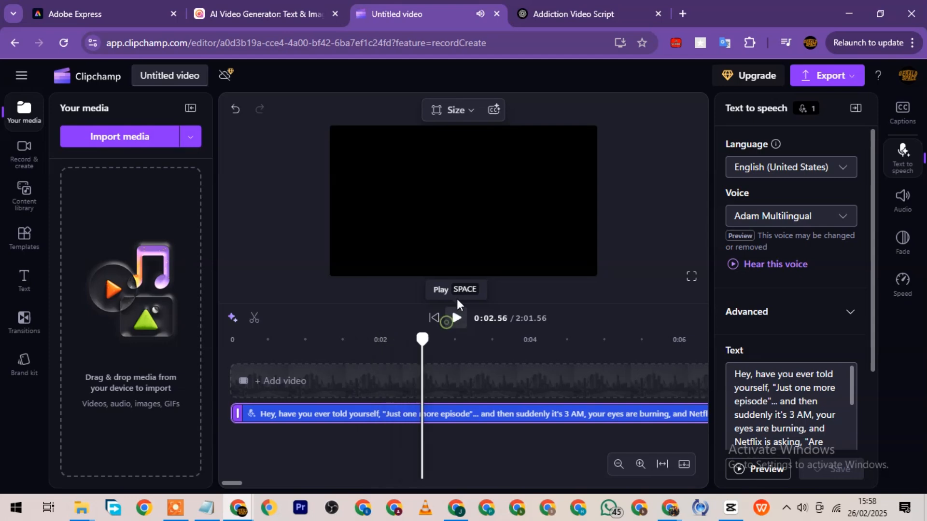
{"action": "left_click", "coordinate": [853, 77]}
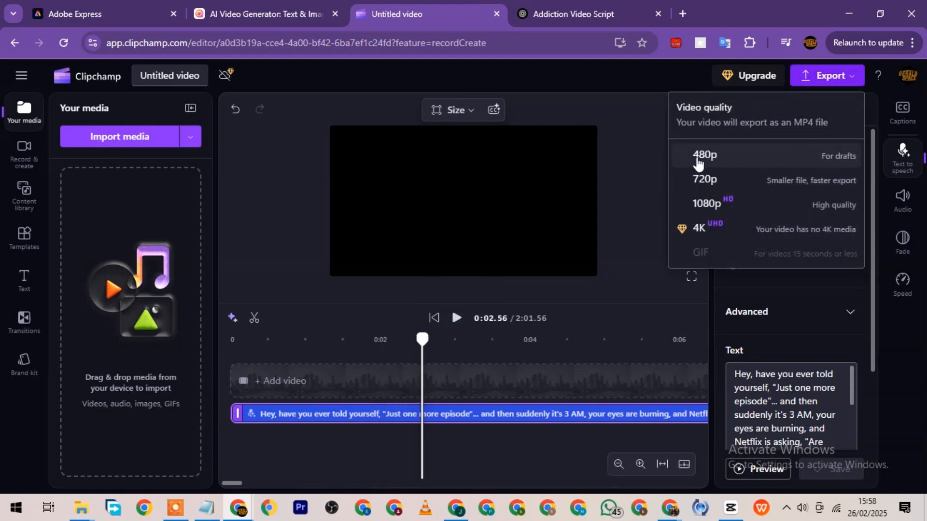
{"action": "left_click", "coordinate": [770, 162]}
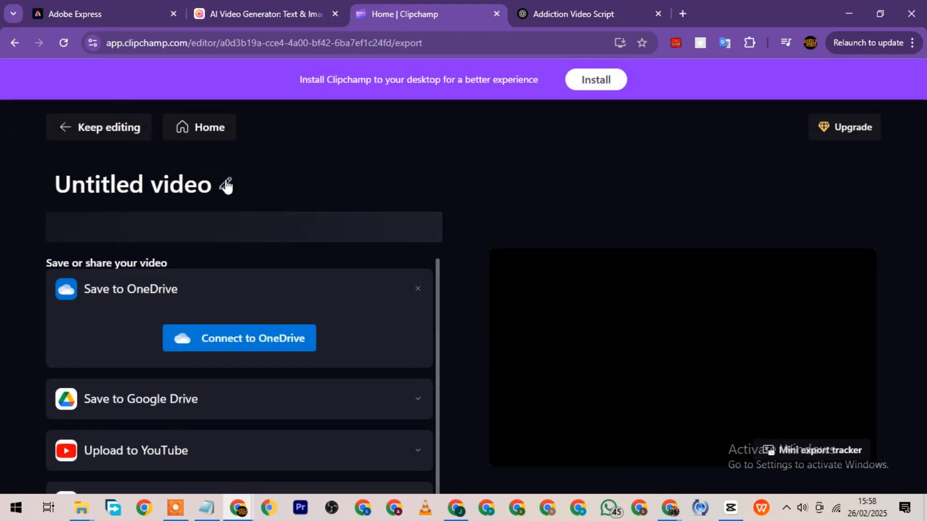
Rename the exported video from its default title to "Sticky".
{"action": "left_click", "coordinate": [227, 183]}
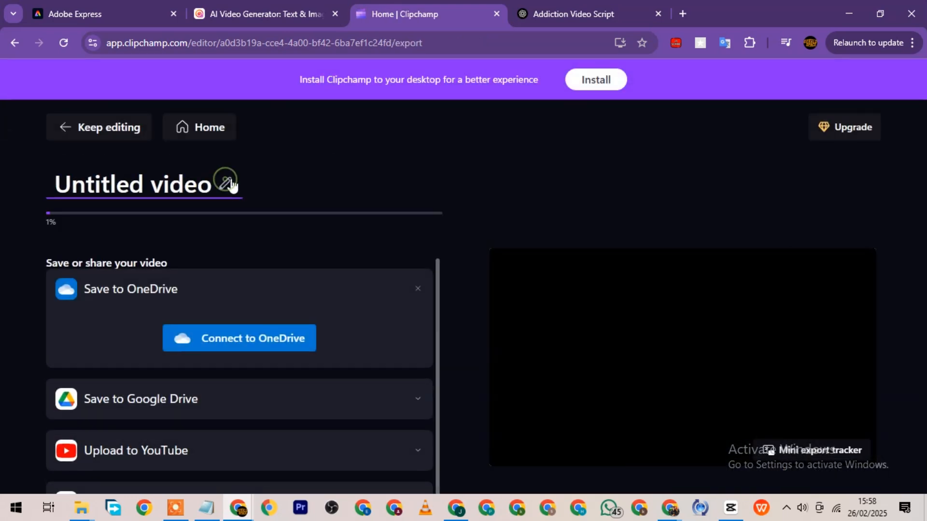
{"action": "triple_click", "coordinate": [183, 185]}
{"action": "type", "text": "St"}
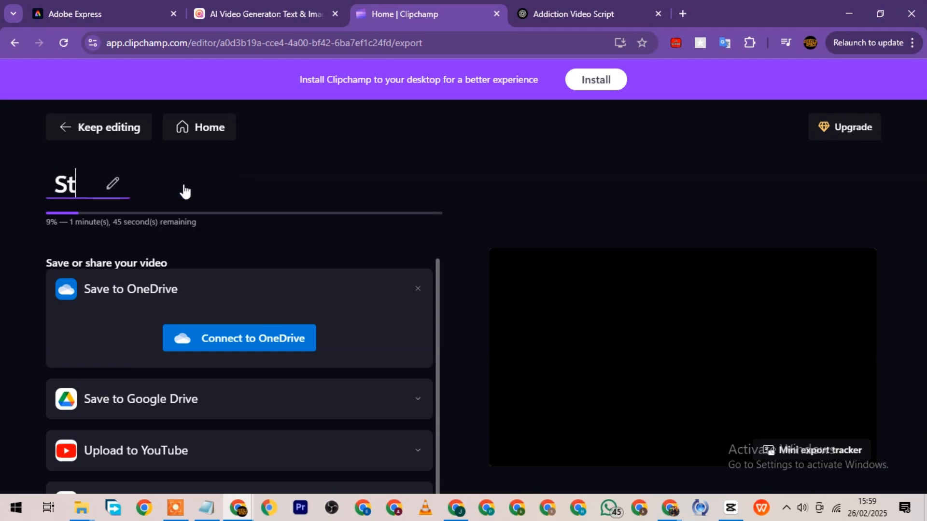
{"action": "type", "text": "icky"}
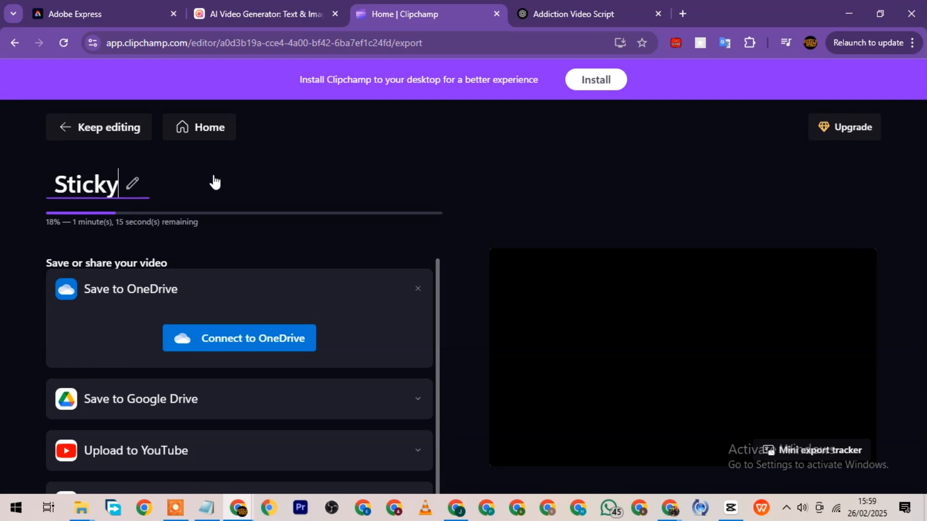
{"action": "left_click", "coordinate": [317, 158]}
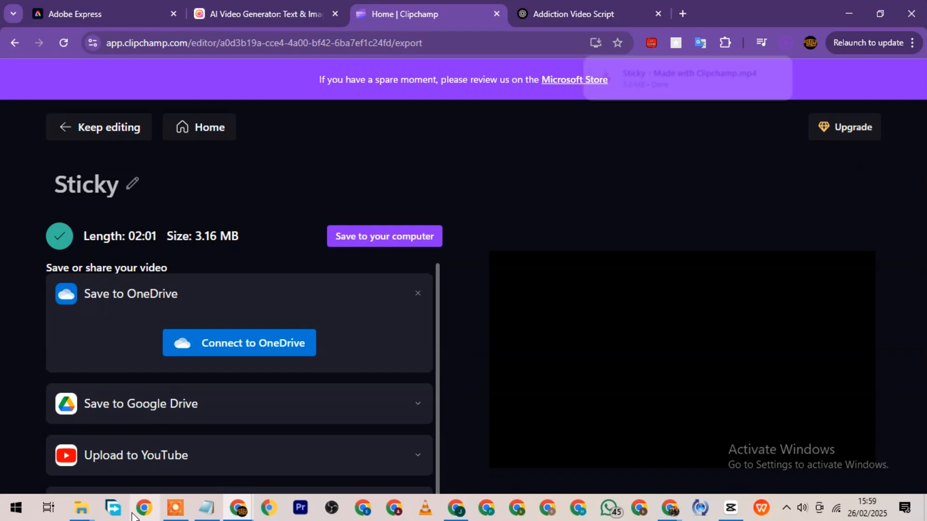
Switch to File Explorer and show the Downloads folder containing the exported video.
{"action": "left_click", "coordinate": [82, 508]}
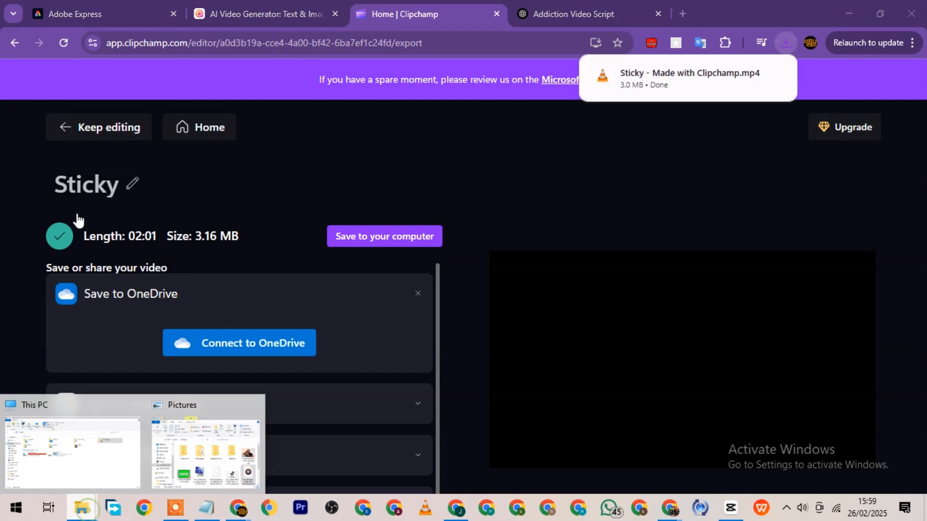
{"action": "left_click", "coordinate": [116, 464]}
{"action": "left_click", "coordinate": [80, 250]}
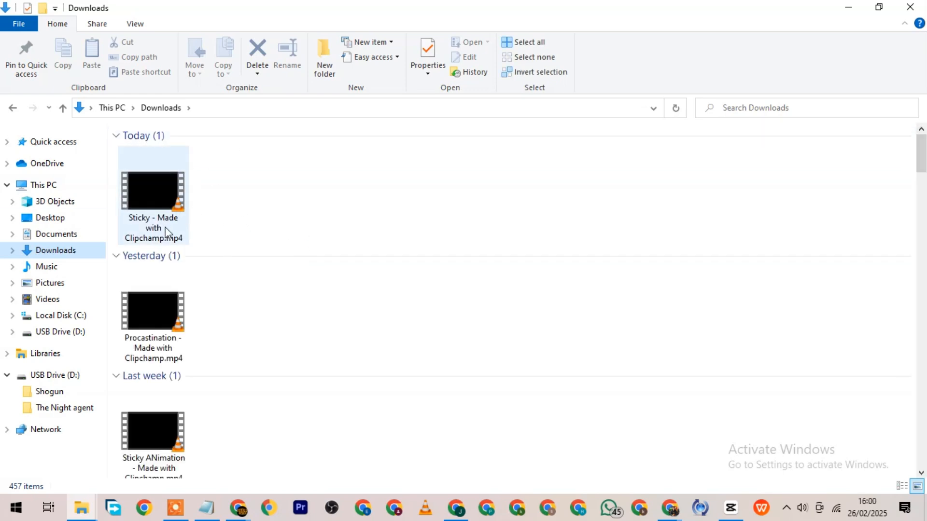
Launch Tipard Video Converter Ultimate and add "Sticky - Made with Clipchamp.mp4" from Downloads.
{"action": "left_click", "coordinate": [6, 513]}
{"action": "type", "text": "con"}
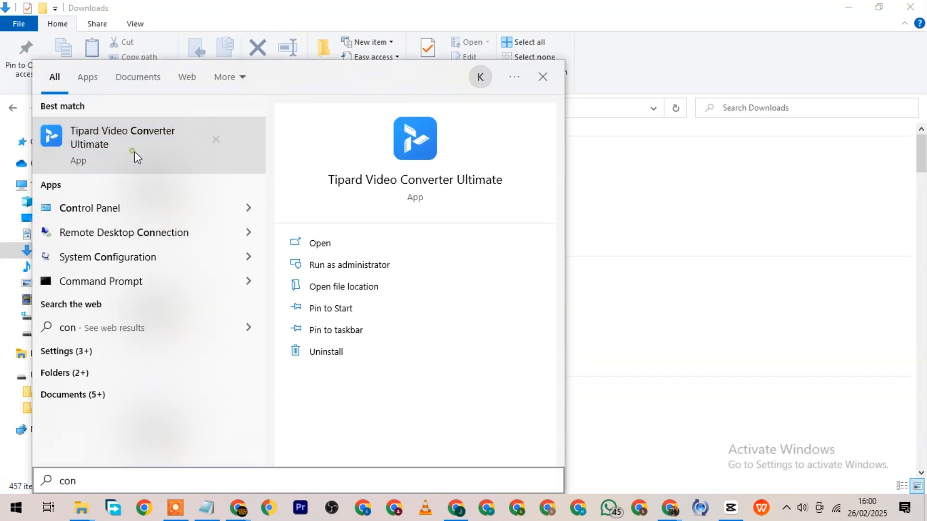
{"action": "left_click", "coordinate": [134, 152]}
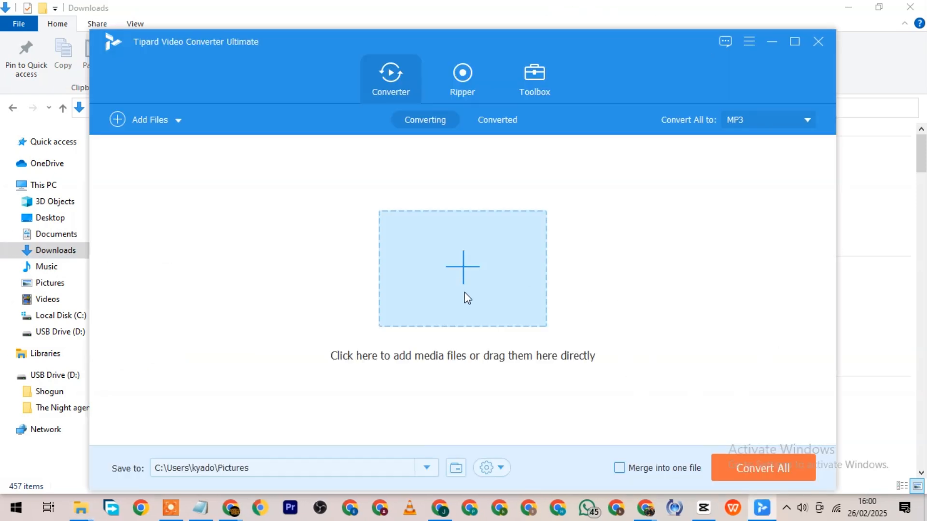
{"action": "left_click", "coordinate": [476, 290]}
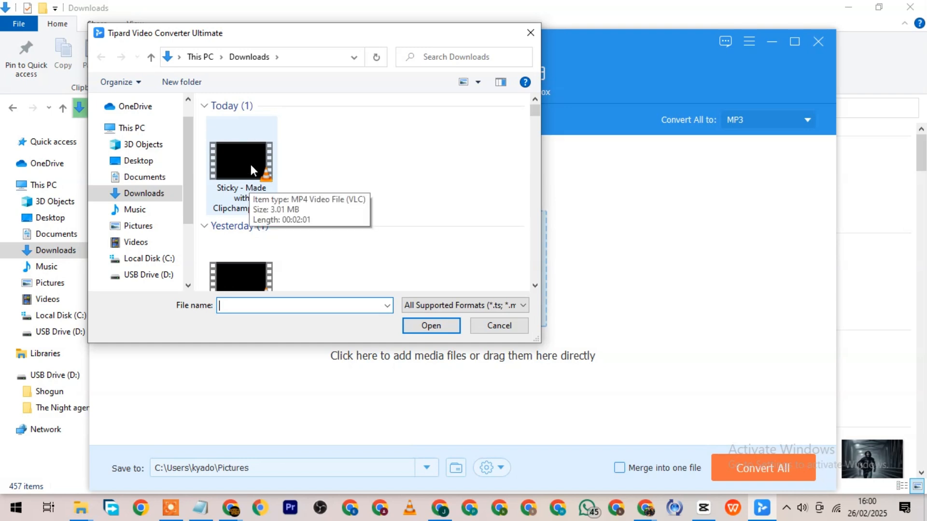
{"action": "double_click", "coordinate": [243, 157]}
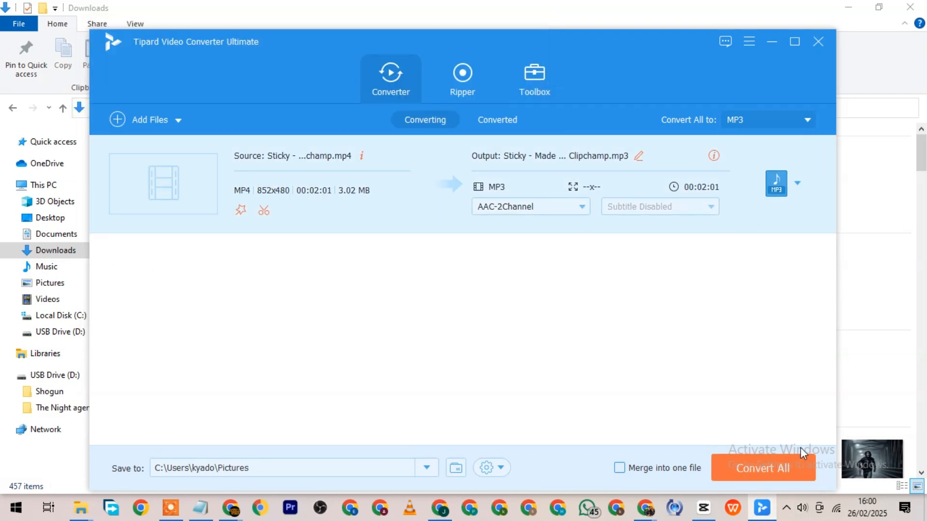
Convert the added video to MP3 in the Pictures folder and locate the resulting audio file.
{"action": "left_click", "coordinate": [766, 468]}
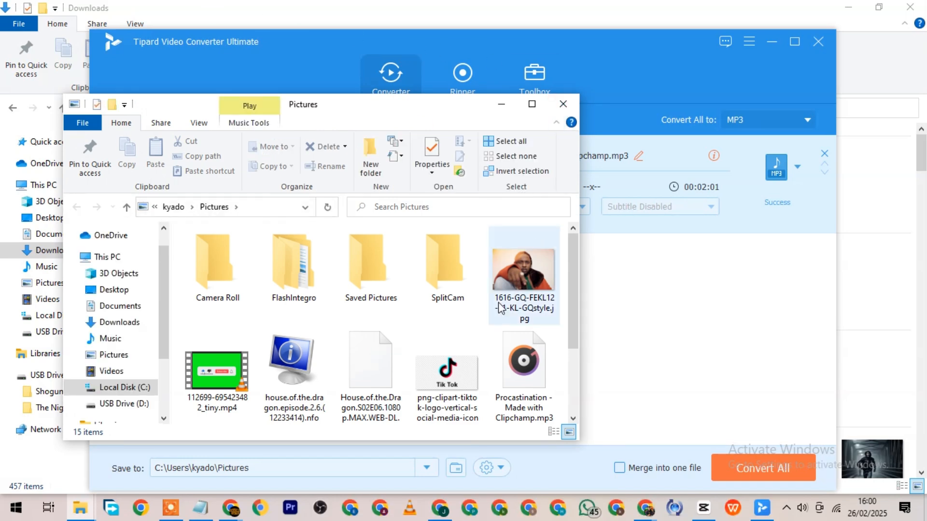
{"action": "scroll", "coordinate": [524, 290], "scroll_direction": "down", "scroll_amount": 3}
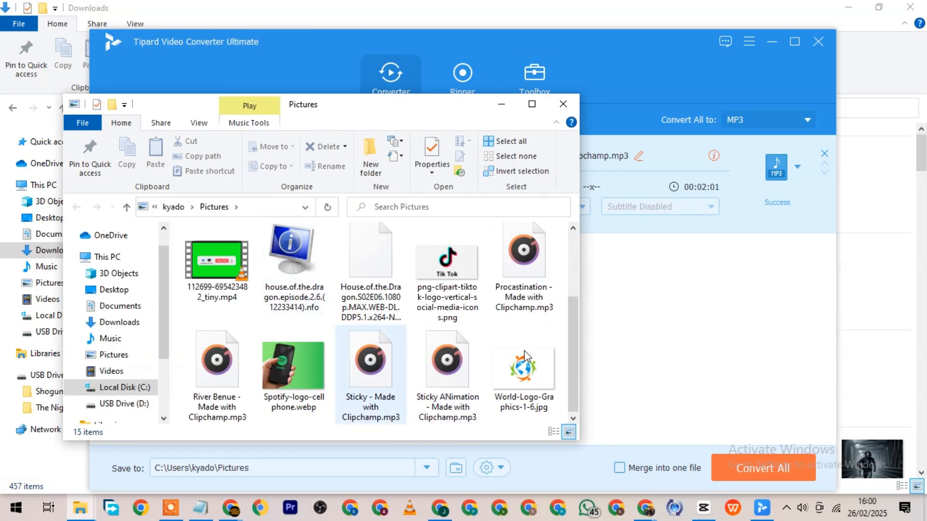
{"action": "left_click", "coordinate": [726, 333]}
Switch to Canva, search the design types for "youtube video", and create a blank Youtube Video Chapter design at 1920 × 1080 px.
{"action": "left_click", "coordinate": [444, 508]}
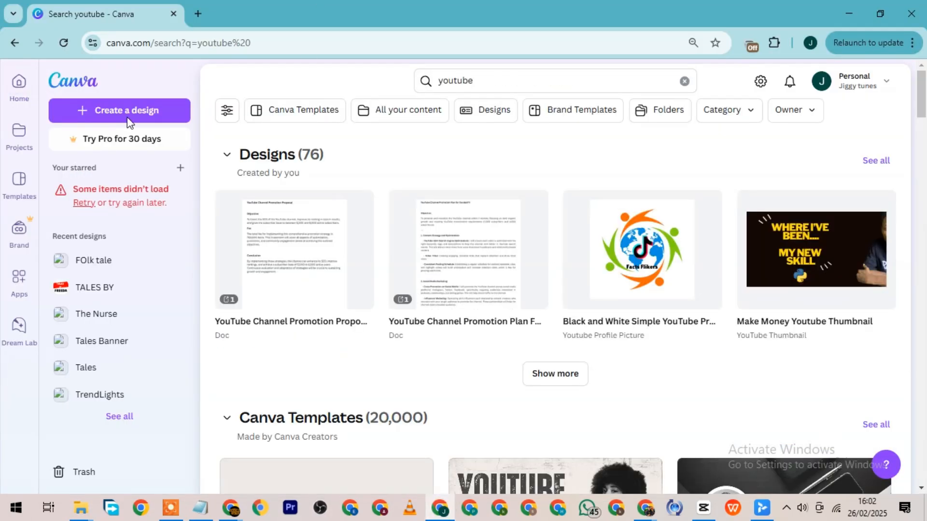
{"action": "left_click", "coordinate": [129, 122]}
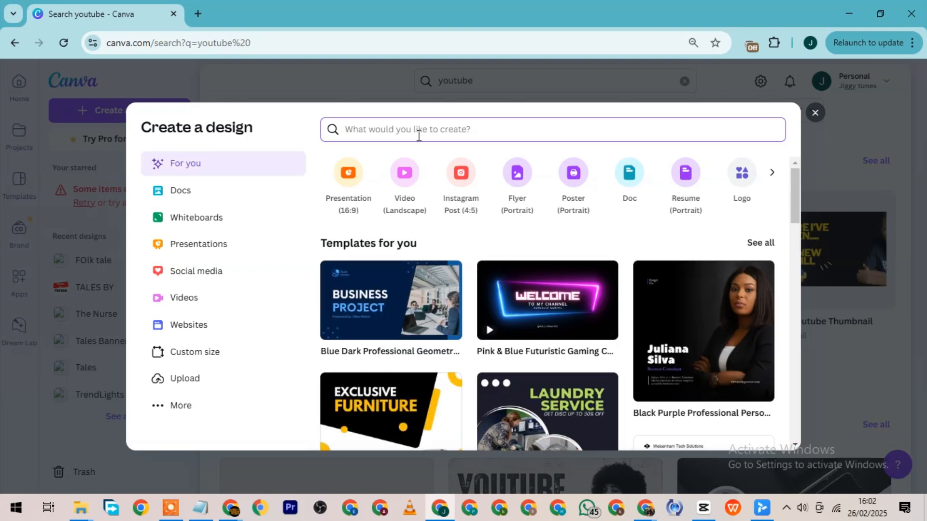
{"action": "type", "text": "youtube"}
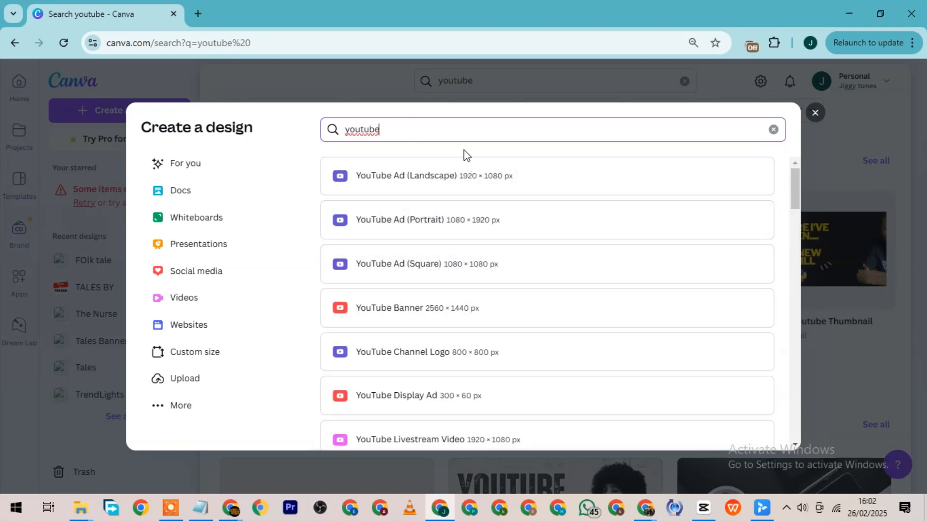
{"action": "type", "text": "video"}
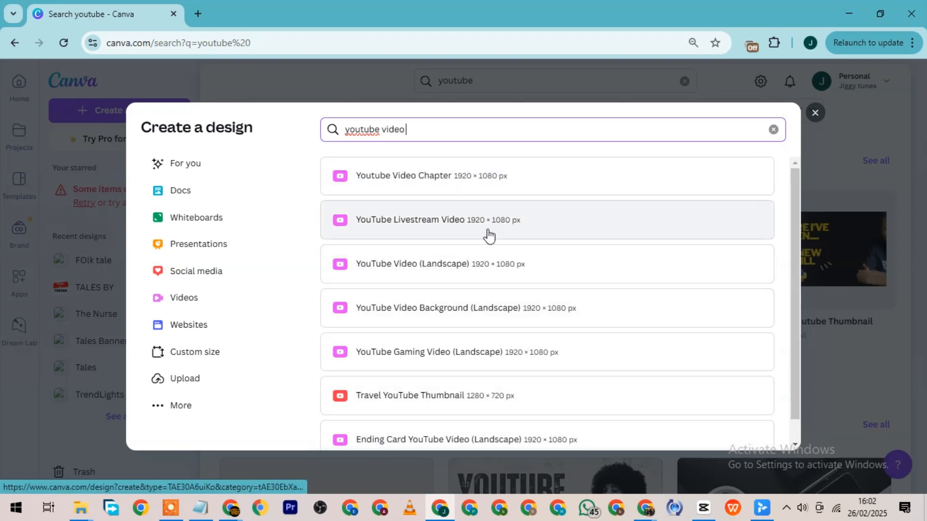
{"action": "left_click", "coordinate": [483, 179]}
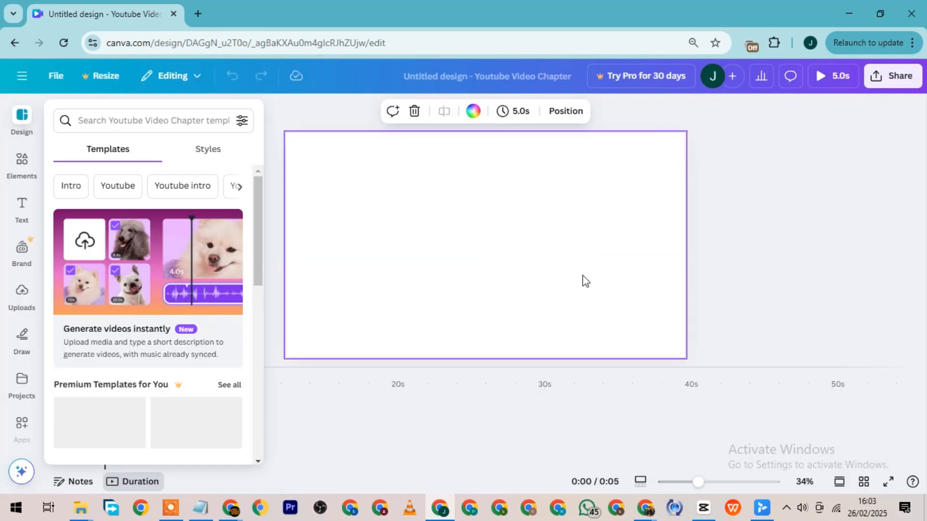
Set the blank page's timing to 30 seconds.
{"action": "left_click", "coordinate": [473, 278]}
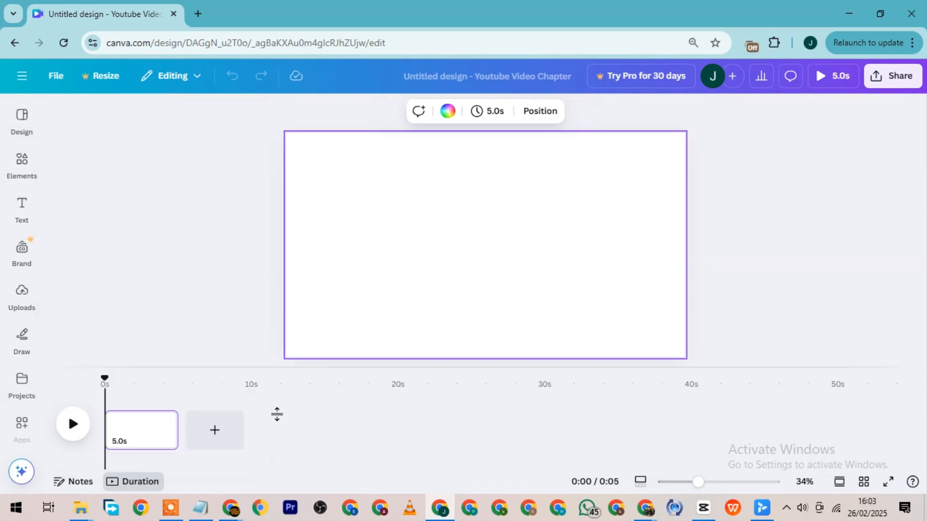
{"action": "mouse_move", "coordinate": [140, 433]}
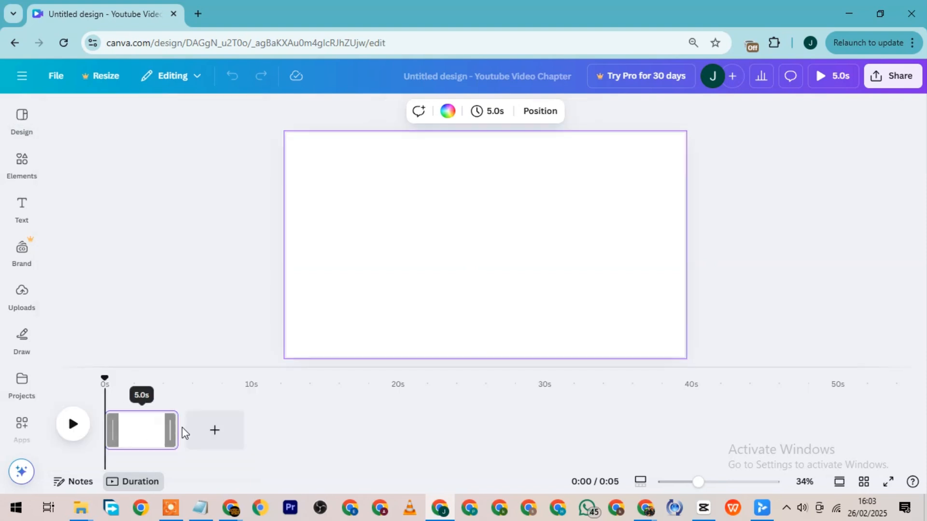
{"action": "left_click", "coordinate": [494, 114]}
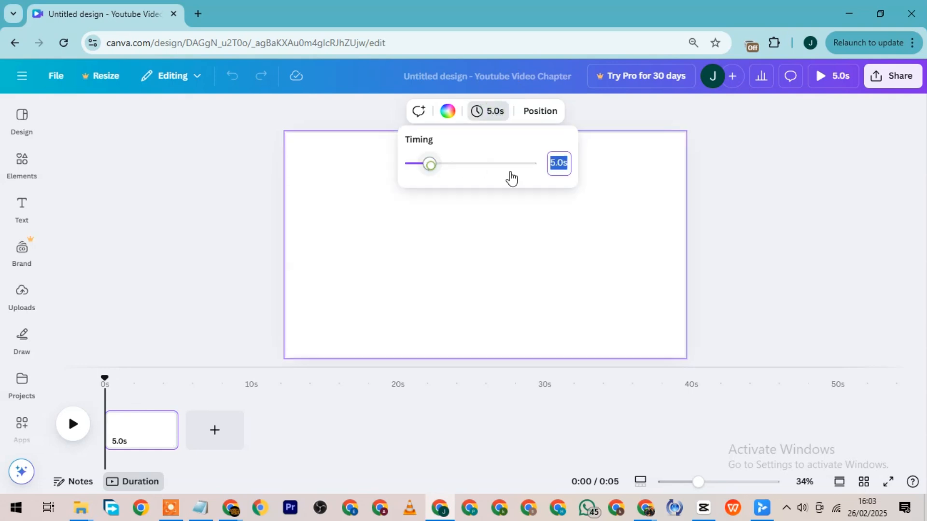
{"action": "left_click_drag", "start_coordinate": [430, 165], "coordinate": [558, 154]}
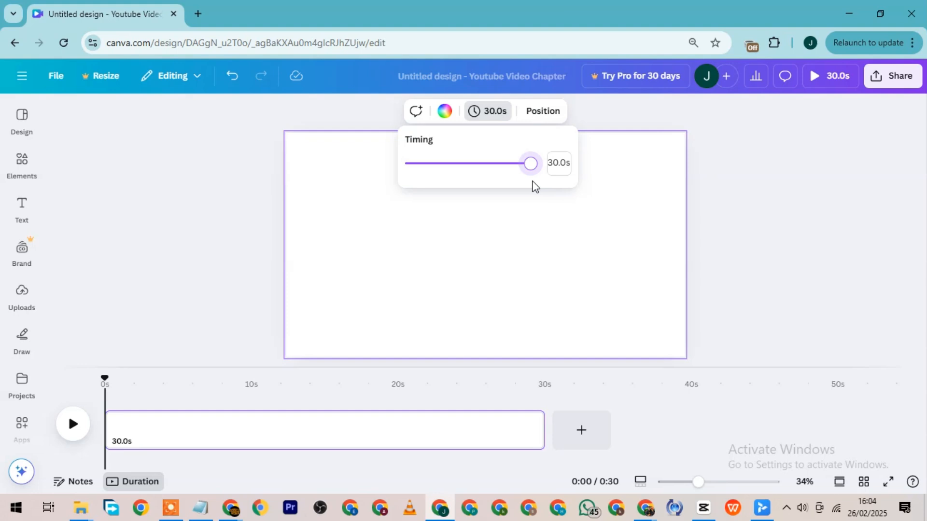
Search the elements library for "Paper background".
{"action": "left_click", "coordinate": [21, 162]}
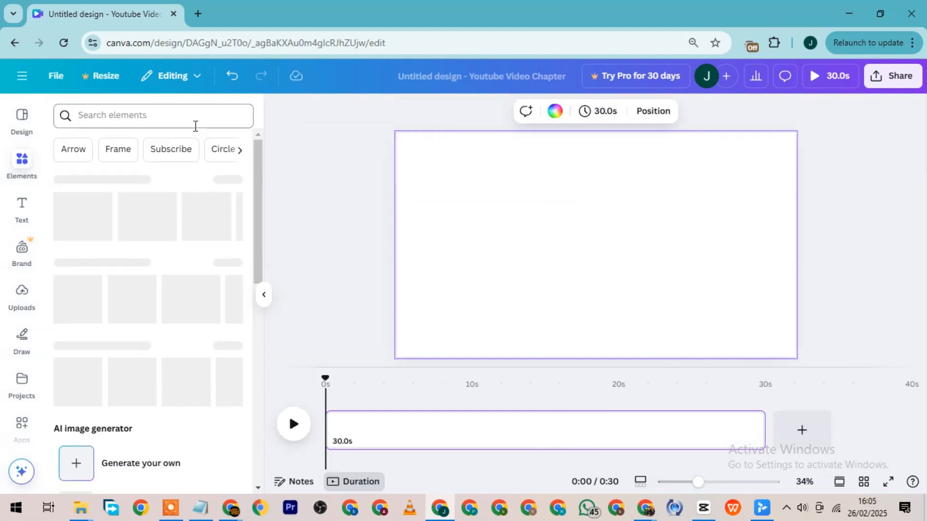
{"action": "left_click", "coordinate": [194, 121]}
{"action": "type", "text": "p"}
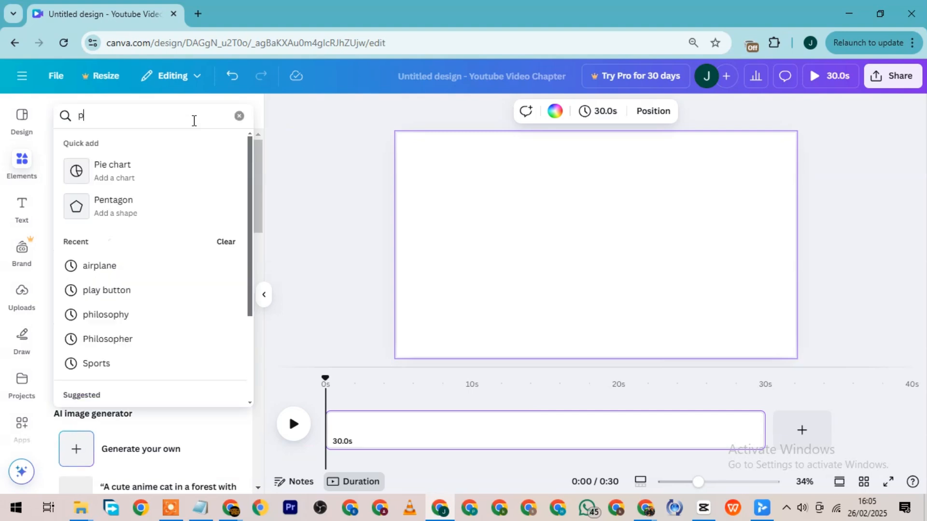
{"action": "type", "text": "apper background"}
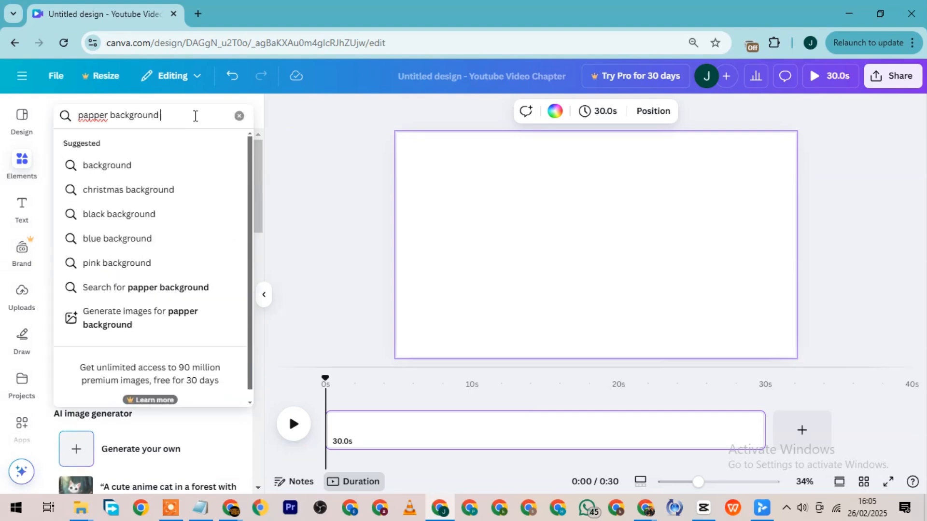
{"action": "key", "text": "Return"}
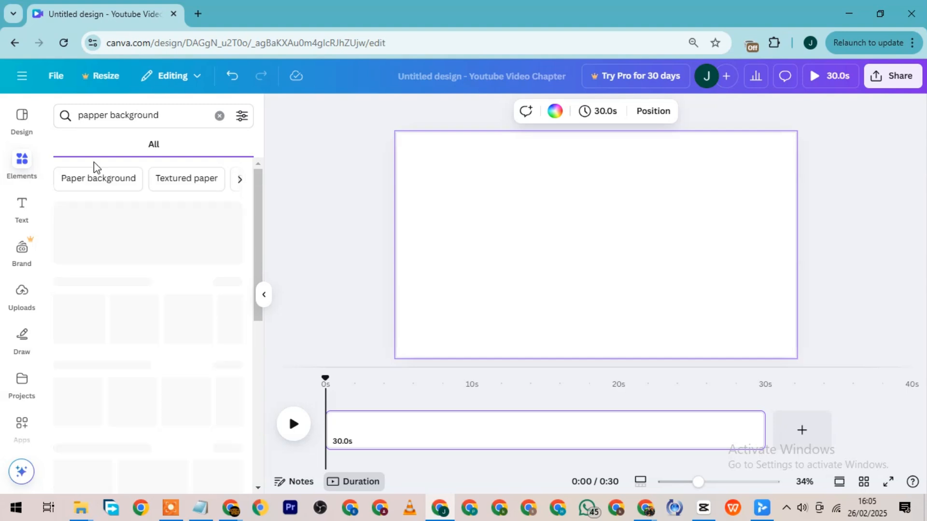
{"action": "left_click", "coordinate": [131, 177]}
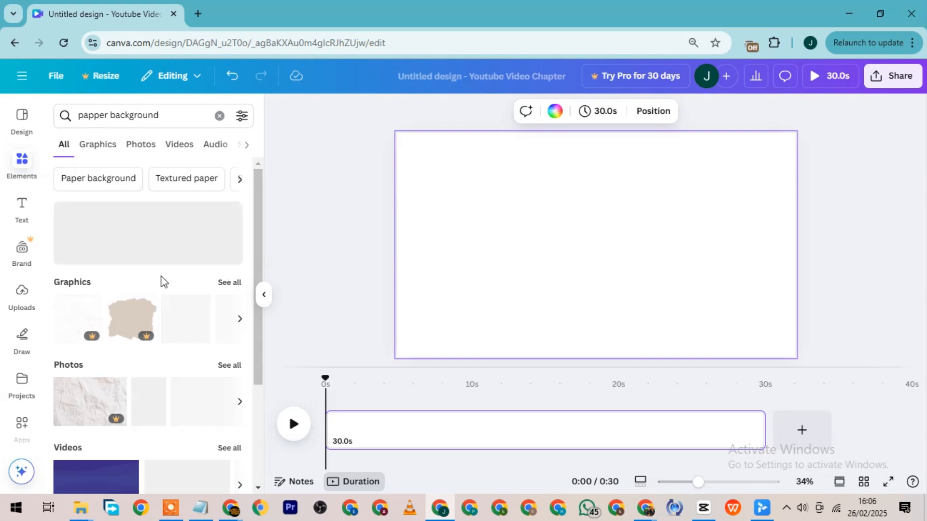
{"action": "scroll", "coordinate": [217, 290], "scroll_direction": "down", "scroll_amount": 3}
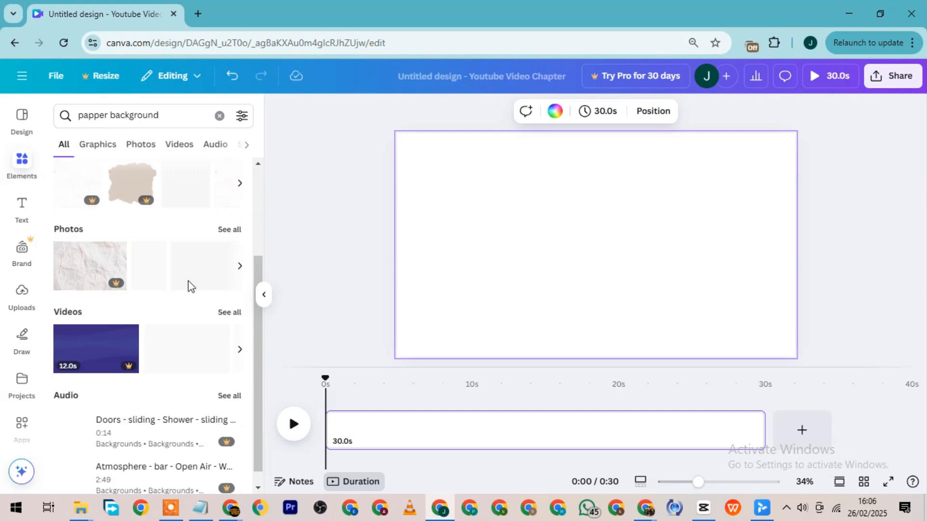
{"action": "scroll", "coordinate": [196, 314], "scroll_direction": "up", "scroll_amount": 2}
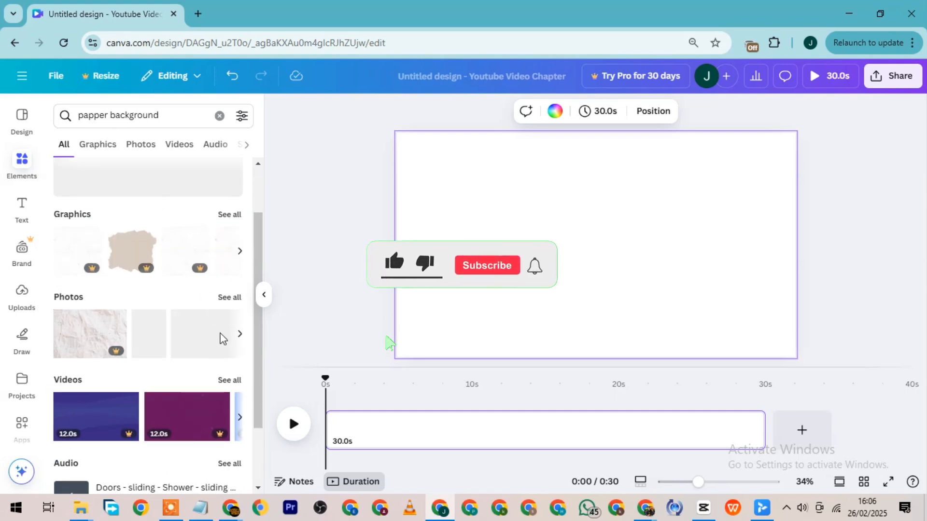
{"action": "scroll", "coordinate": [219, 232], "scroll_direction": "up", "scroll_amount": 2}
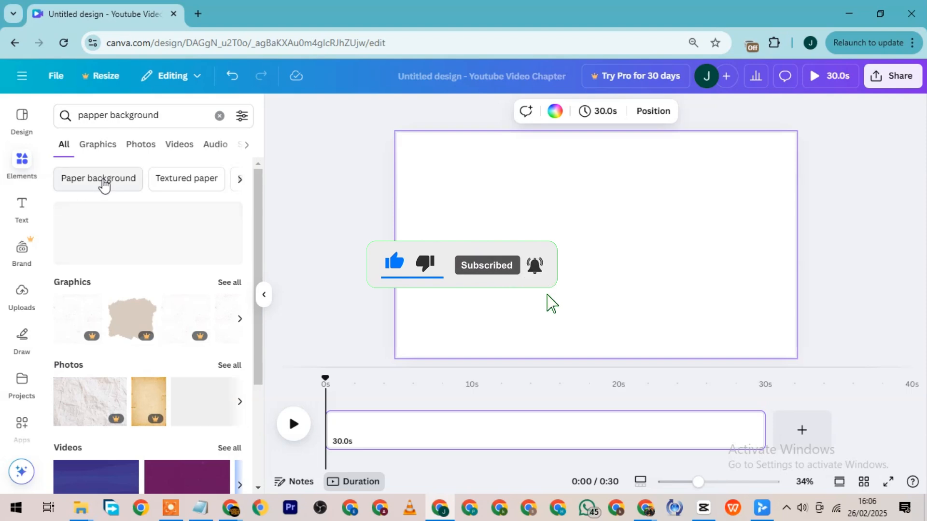
{"action": "left_click", "coordinate": [102, 184]}
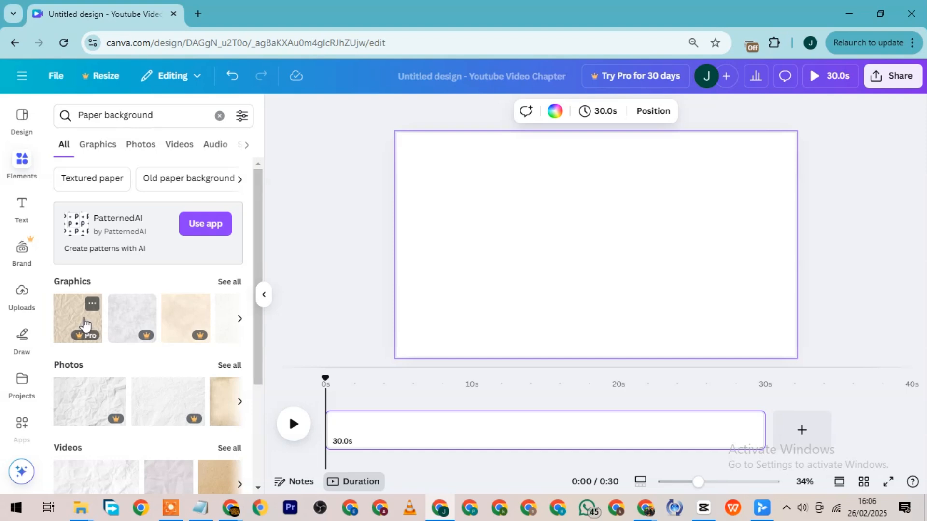
Try the crumpled beige paper graphic as the page background and stretch it across the canvas.
{"action": "left_click_drag", "start_coordinate": [395, 259], "coordinate": [542, 206]}
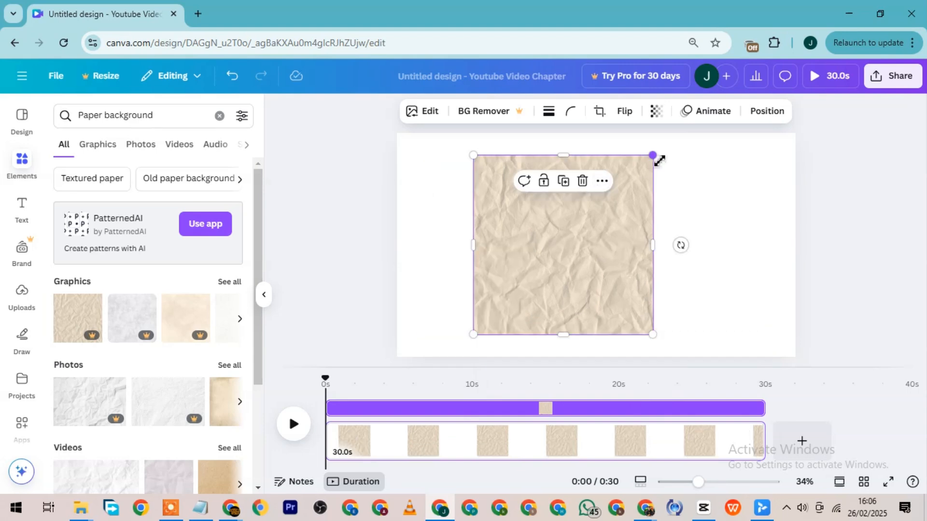
{"action": "left_click_drag", "start_coordinate": [659, 161], "coordinate": [682, 128]}
{"action": "left_click_drag", "start_coordinate": [685, 251], "coordinate": [796, 237]}
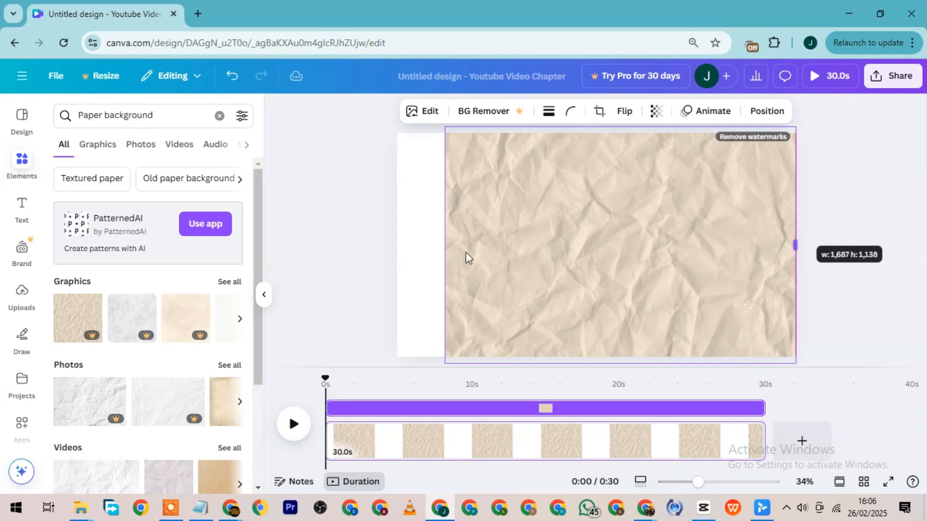
{"action": "left_click_drag", "start_coordinate": [446, 247], "coordinate": [402, 249]}
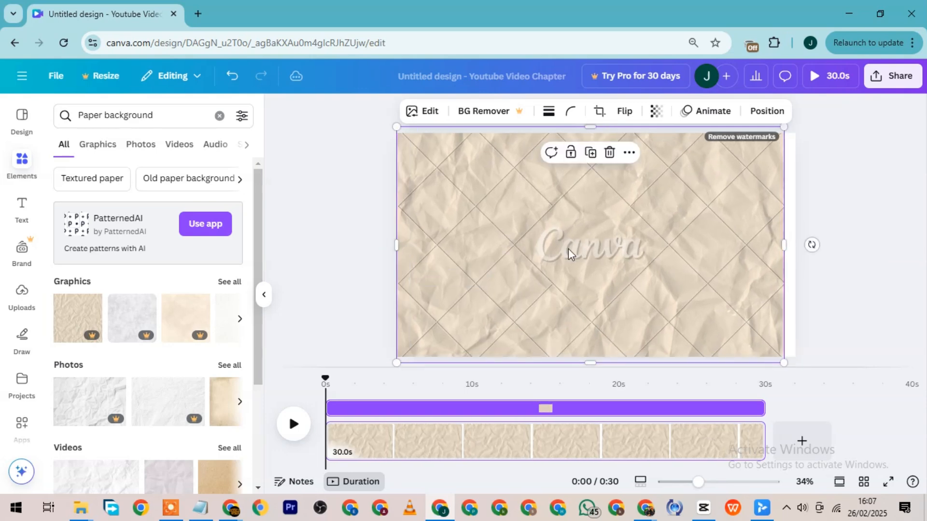
Show all paper background graphics, and upload "Sticky - Made with Clipchamp.mp3" from the Pictures folder into the design.
{"action": "left_click", "coordinate": [238, 280]}
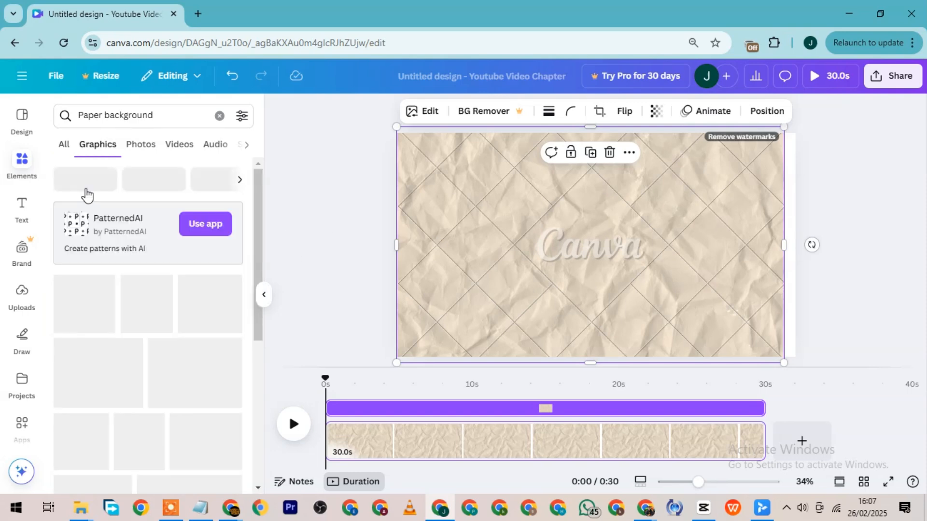
{"action": "scroll", "coordinate": [206, 314], "scroll_direction": "down", "scroll_amount": 2}
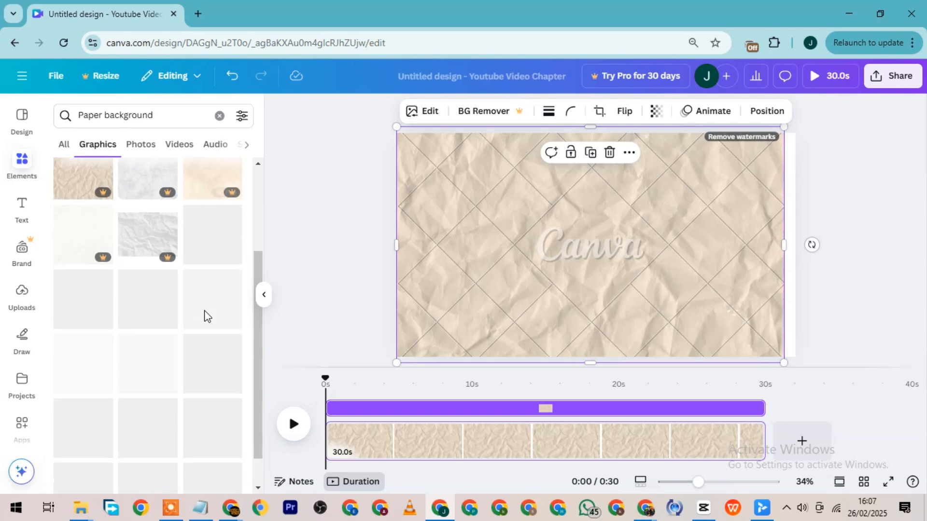
{"action": "mouse_move", "coordinate": [82, 511]}
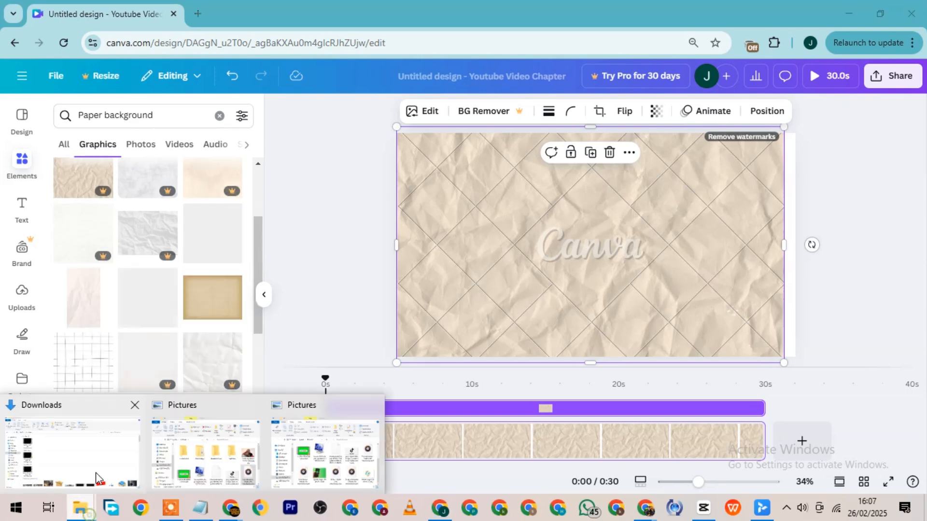
{"action": "left_click", "coordinate": [202, 476]}
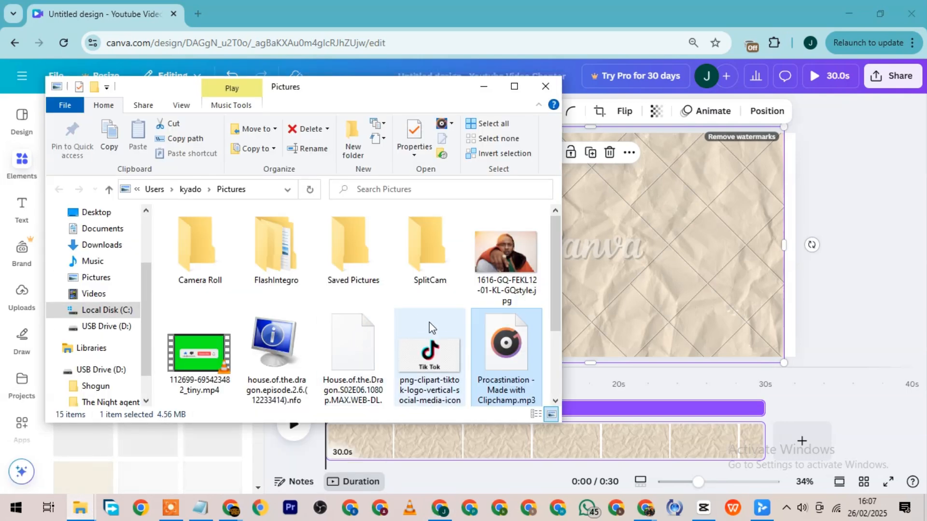
{"action": "scroll", "coordinate": [525, 256], "scroll_direction": "down", "scroll_amount": 2}
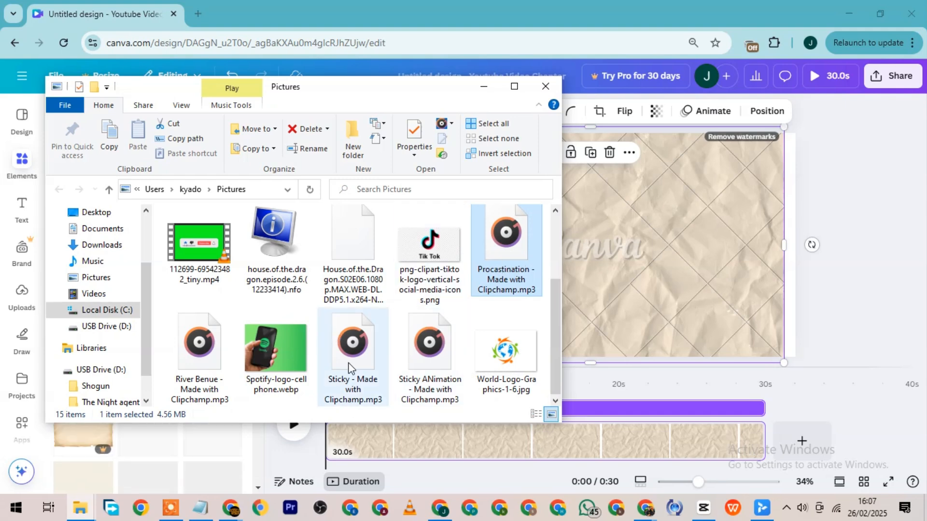
{"action": "left_click_drag", "start_coordinate": [346, 405], "coordinate": [741, 475]}
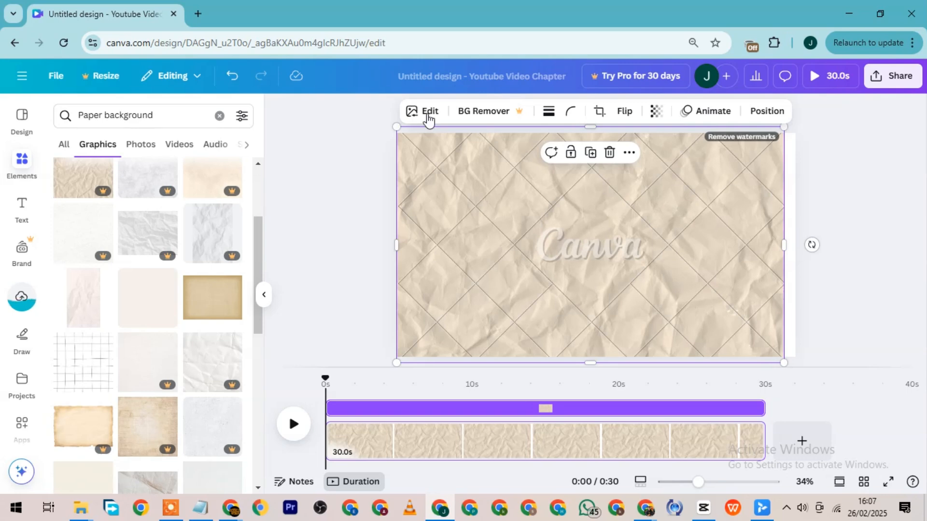
Replace the crumpled paper with the free tan parchment graphic and stretch it to cover the whole page.
{"action": "left_click", "coordinate": [610, 153]}
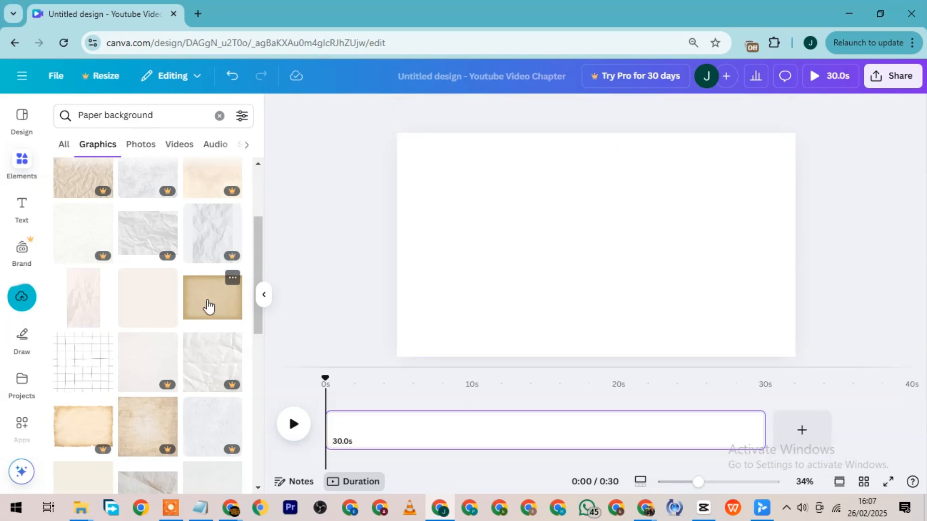
{"action": "left_click_drag", "start_coordinate": [288, 288], "coordinate": [497, 208]}
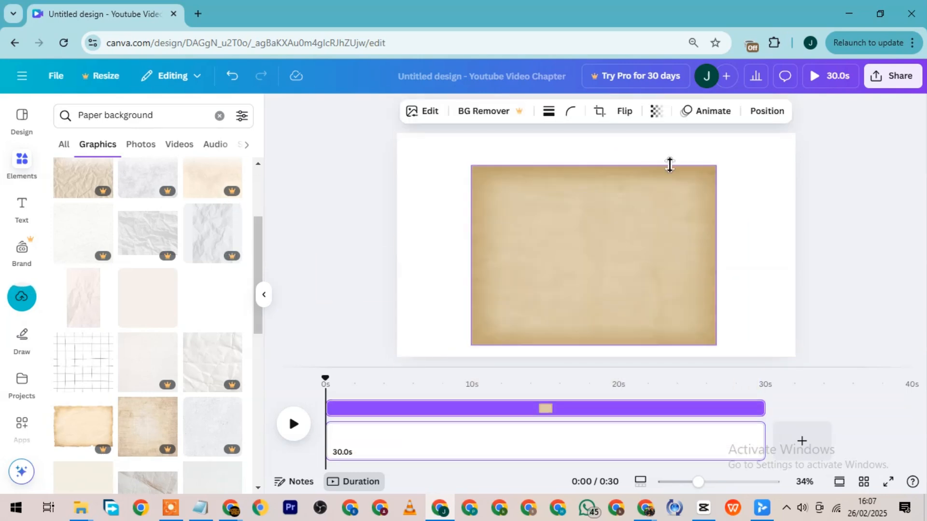
{"action": "left_click_drag", "start_coordinate": [718, 173], "coordinate": [792, 134]}
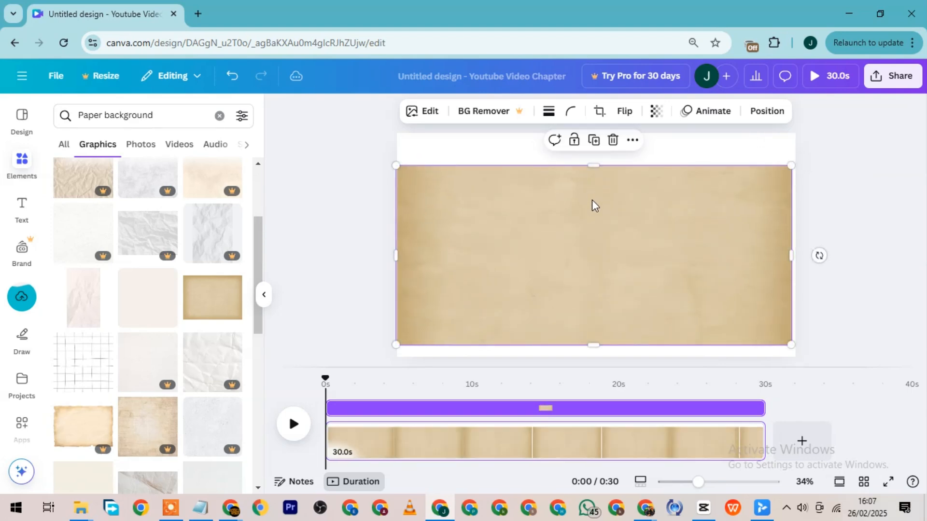
{"action": "left_click_drag", "start_coordinate": [593, 203], "coordinate": [589, 188]}
{"action": "left_click_drag", "start_coordinate": [595, 148], "coordinate": [595, 133]}
{"action": "left_click_drag", "start_coordinate": [595, 329], "coordinate": [595, 357]}
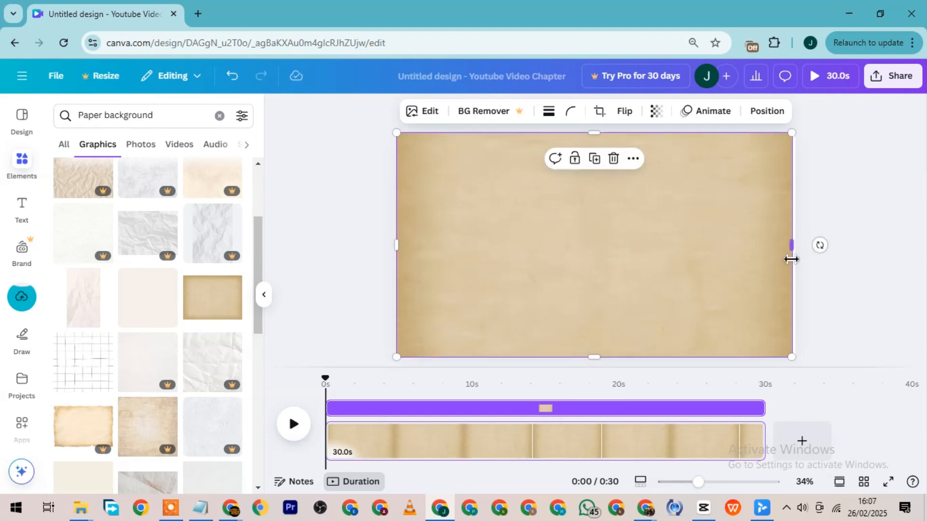
{"action": "left_click_drag", "start_coordinate": [792, 134], "coordinate": [795, 131]}
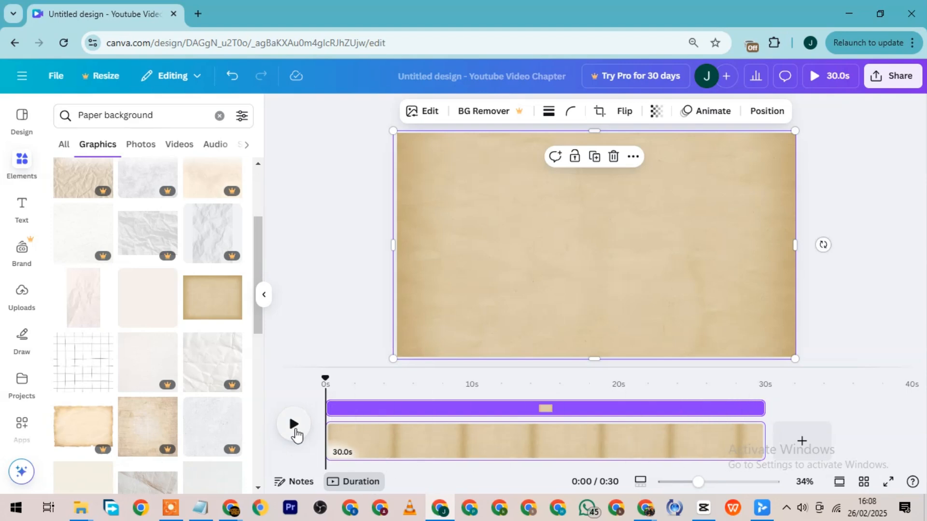
Add the uploaded "Sticky - Made with Clipchamp.mp3" audio to the timeline, starting at 0 seconds.
{"action": "left_click", "coordinate": [295, 429]}
{"action": "left_click", "coordinate": [296, 429]}
{"action": "left_click", "coordinate": [25, 306]}
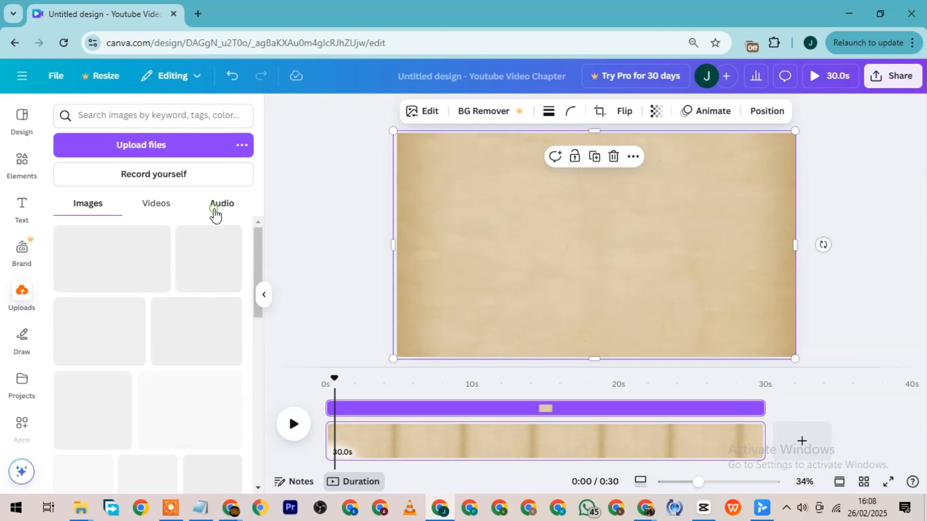
{"action": "left_click", "coordinate": [216, 210]}
{"action": "left_click_drag", "start_coordinate": [141, 252], "coordinate": [517, 460]}
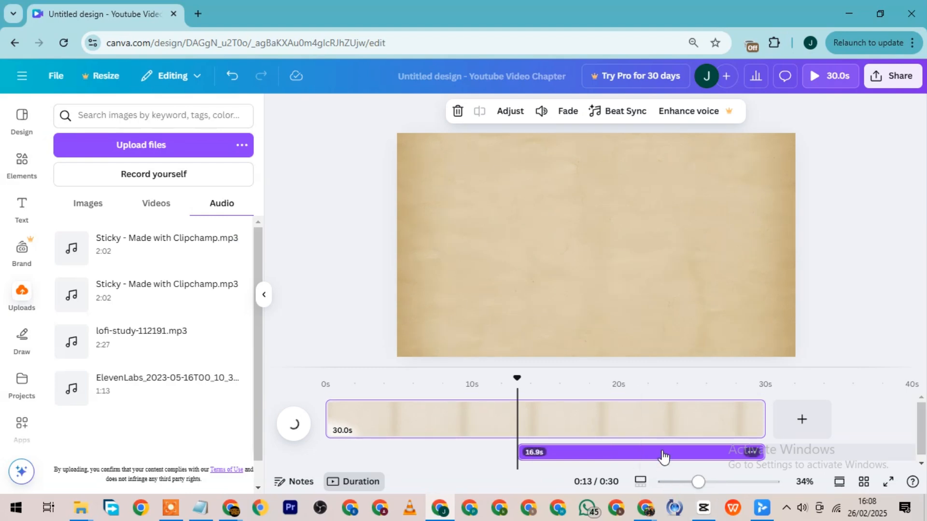
{"action": "left_click_drag", "start_coordinate": [614, 454], "coordinate": [441, 466]}
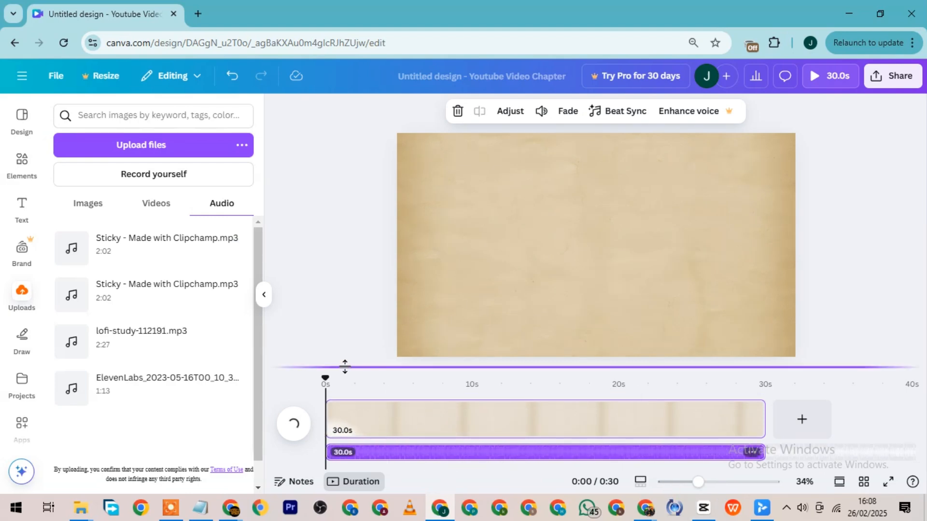
Play the voiceover from the beginning, pause at about 3 seconds, and select the page clip.
{"action": "left_click", "coordinate": [294, 425]}
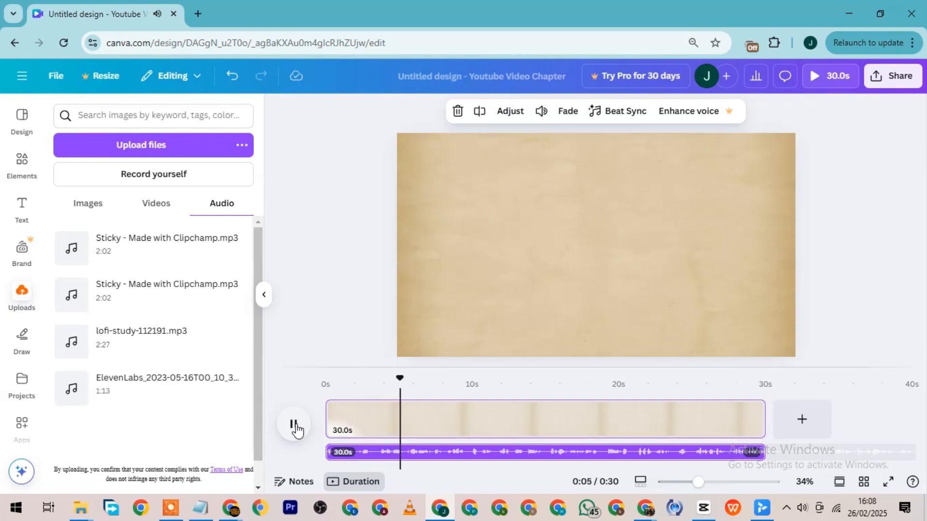
{"action": "left_click", "coordinate": [295, 425]}
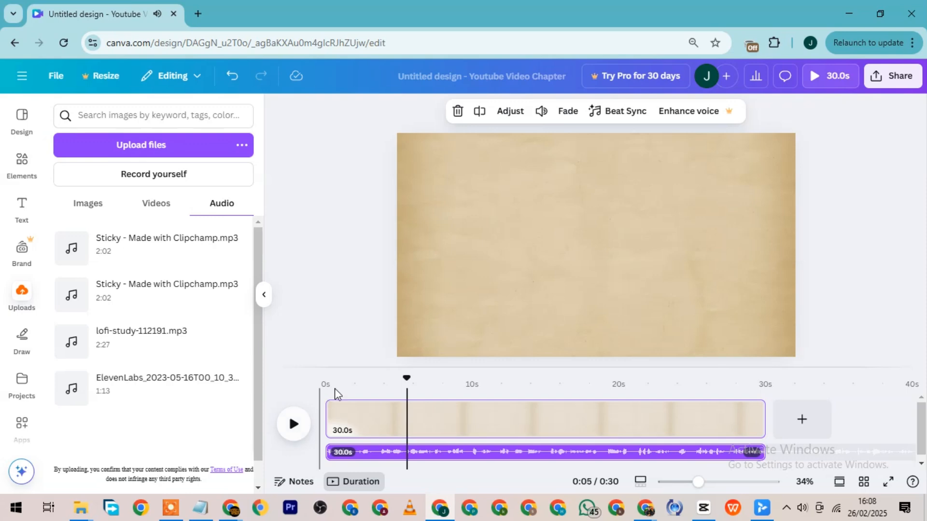
{"action": "left_click_drag", "start_coordinate": [342, 377], "coordinate": [323, 375]}
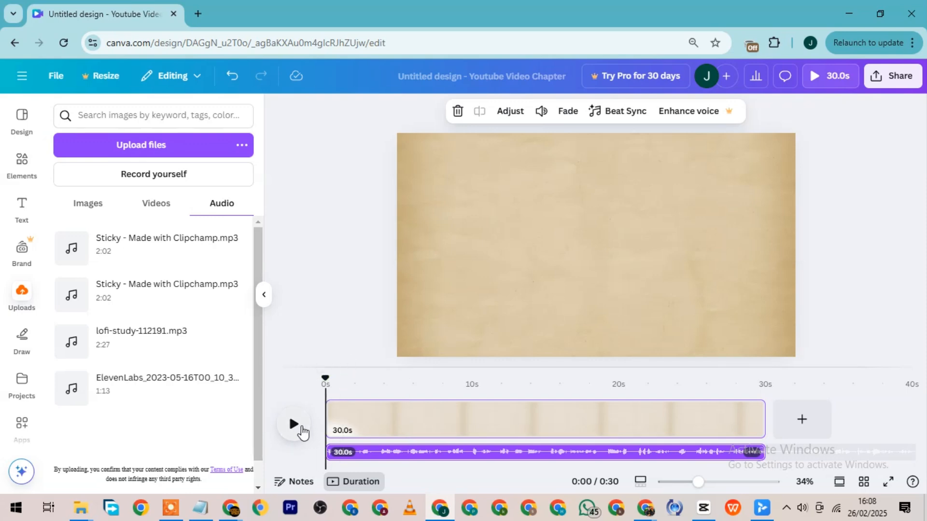
{"action": "left_click", "coordinate": [295, 424]}
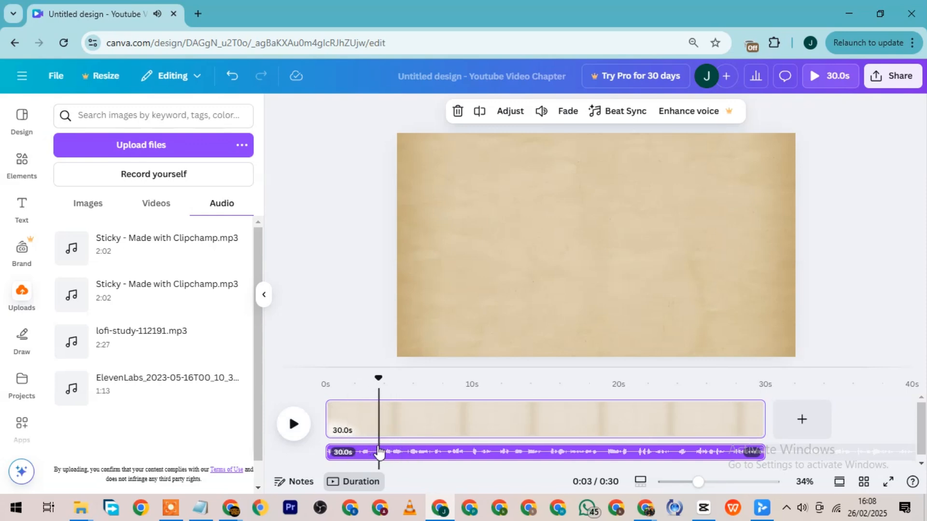
{"action": "left_click", "coordinate": [384, 433]}
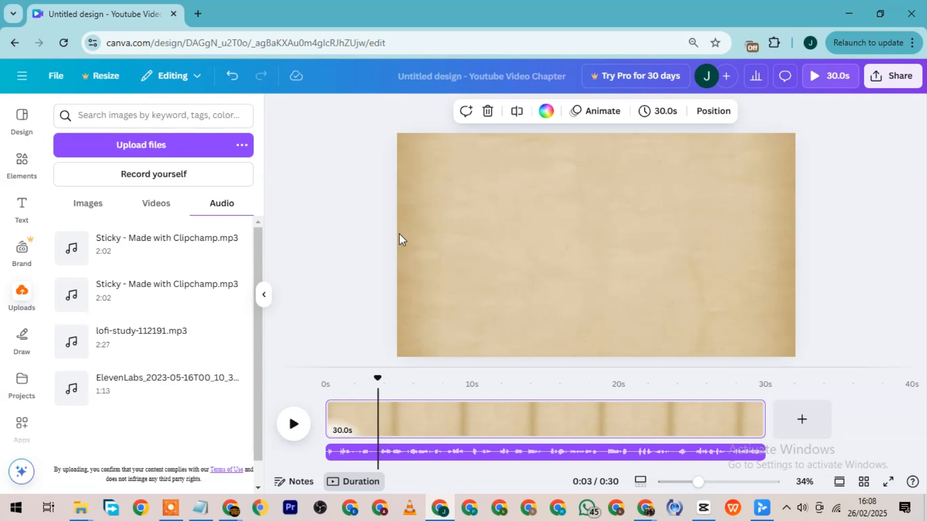
Split the page clip at about 3.5 seconds and, after listening further, at about 9.7 seconds.
{"action": "key", "text": "s"}
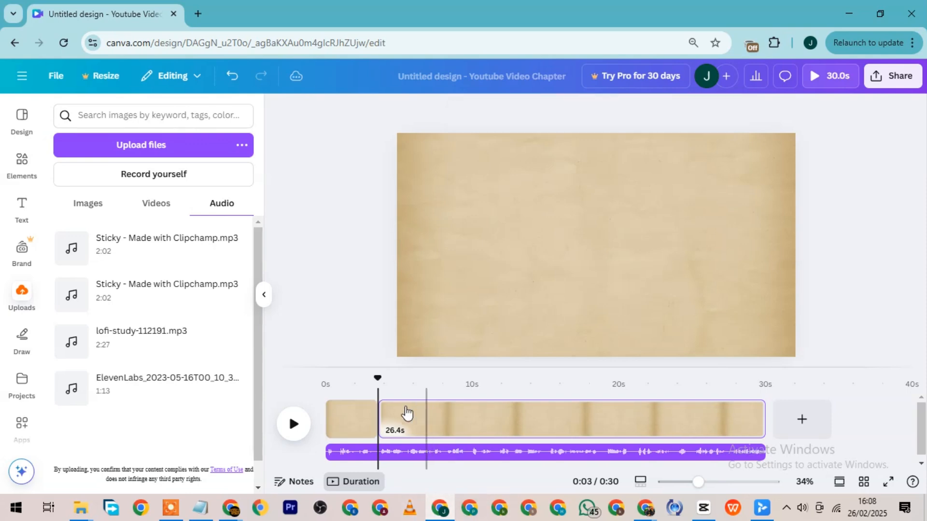
{"action": "key", "text": "space"}
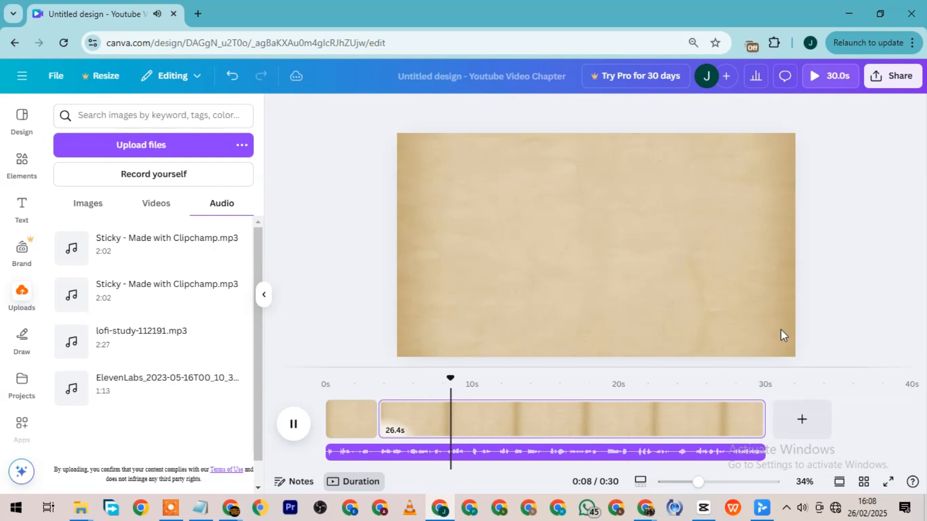
{"action": "key", "text": "space"}
{"action": "key", "text": "s"}
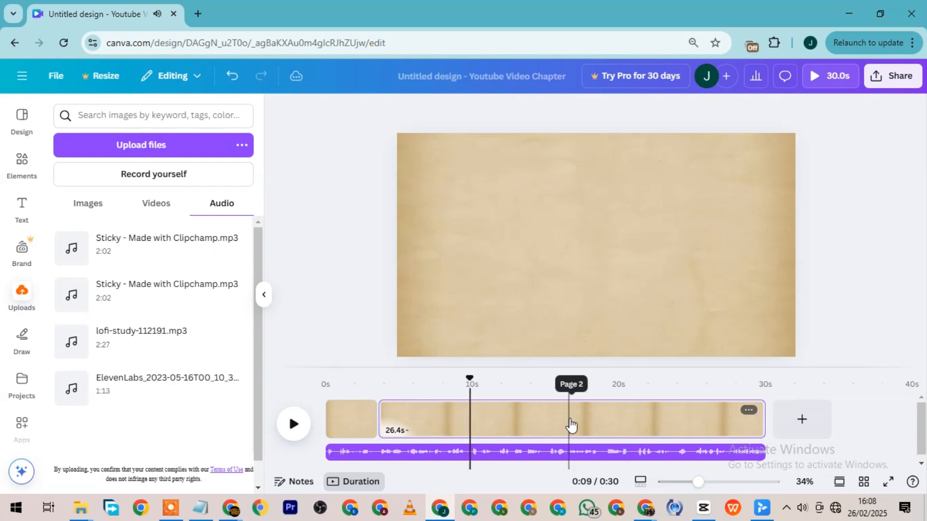
Continue playing the voiceover and split the last page clip at about 15 seconds and about 19 seconds.
{"action": "key", "text": "space"}
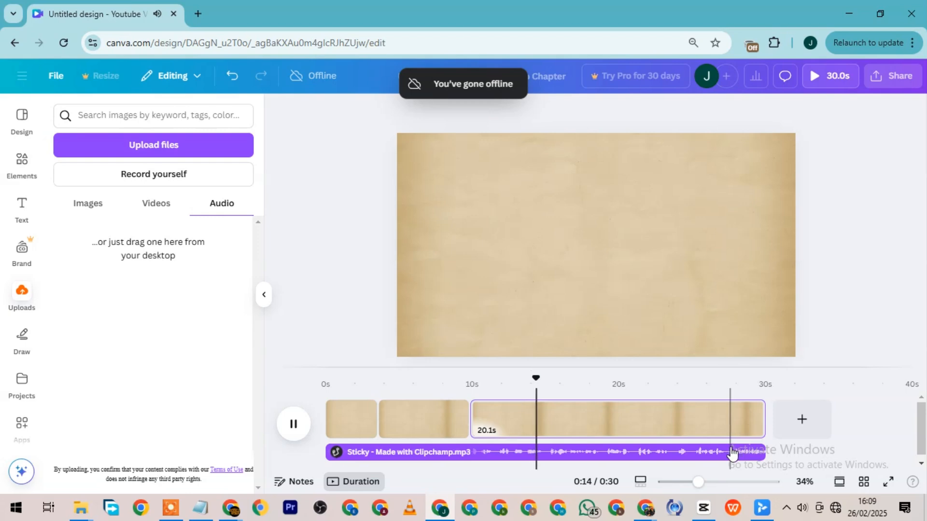
{"action": "key", "text": "space"}
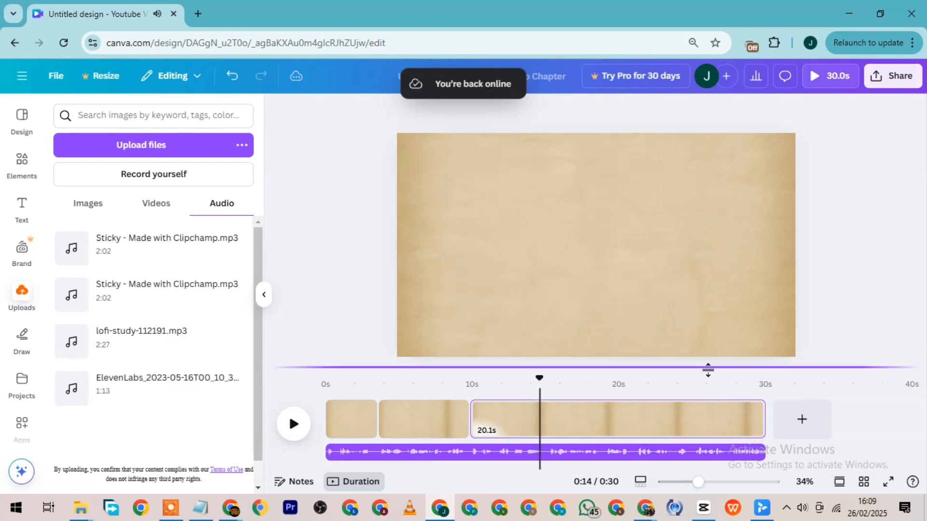
{"action": "left_click", "coordinate": [549, 428]}
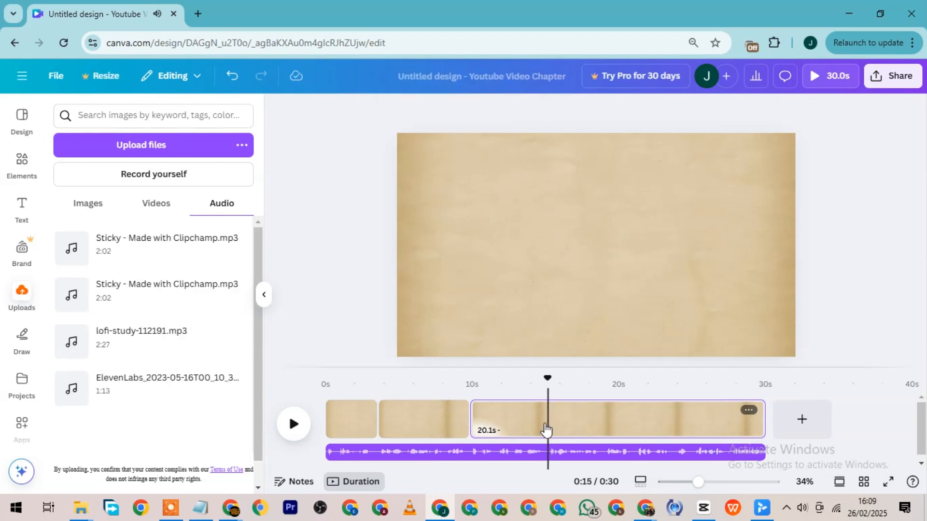
{"action": "key", "text": "s"}
{"action": "key", "text": "space"}
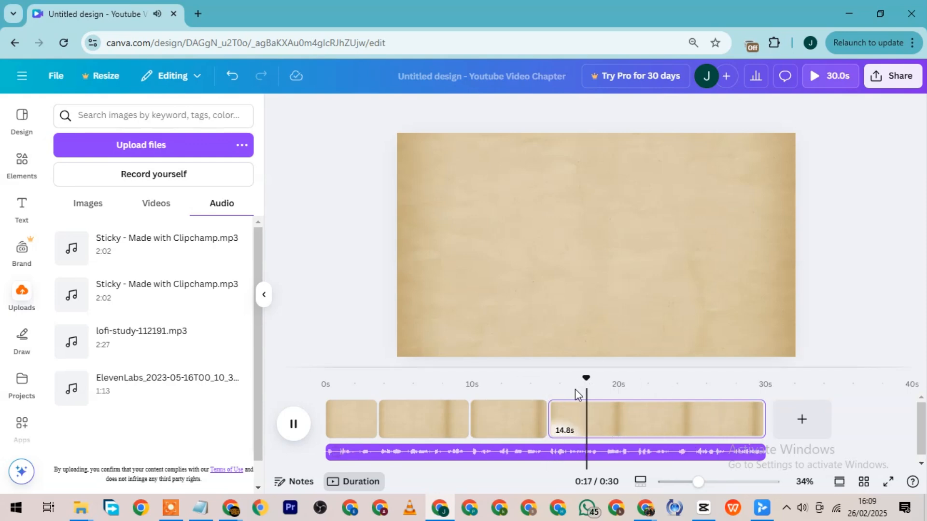
{"action": "key", "text": "space"}
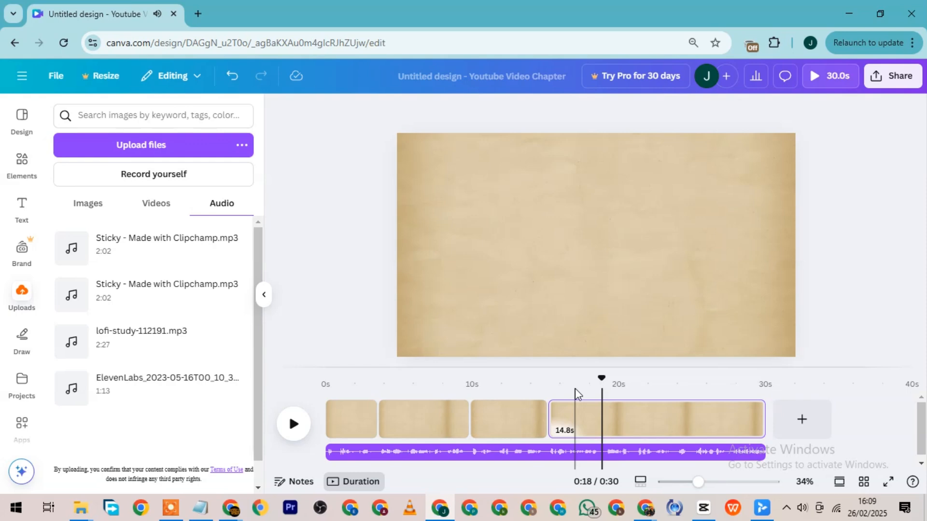
{"action": "key", "text": "s"}
Split the last page clip at about 24 seconds and 27 seconds, and play the voiceover to the end.
{"action": "key", "text": "space"}
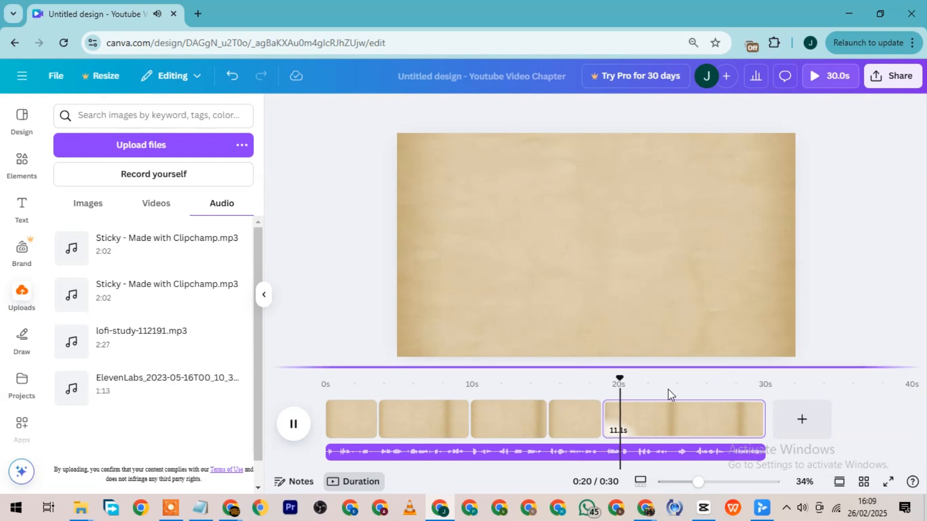
{"action": "left_click", "coordinate": [635, 378]}
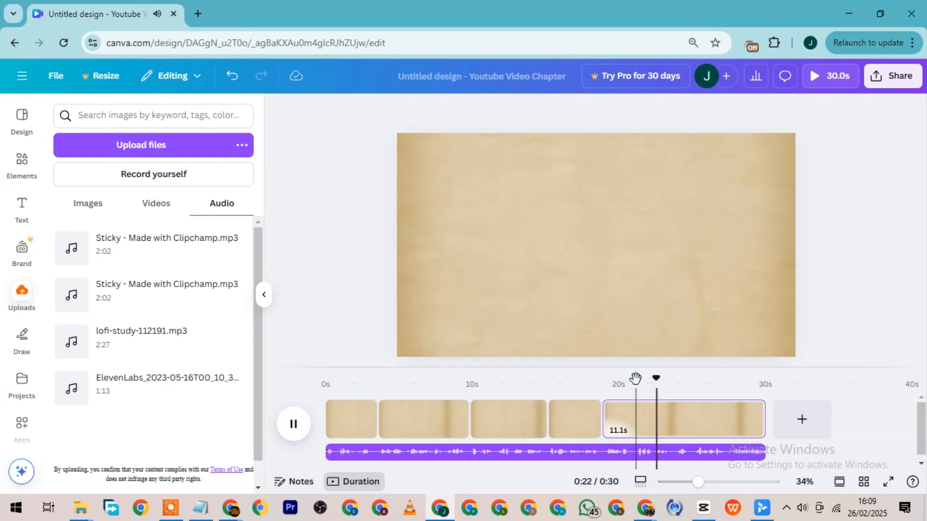
{"action": "key", "text": "s"}
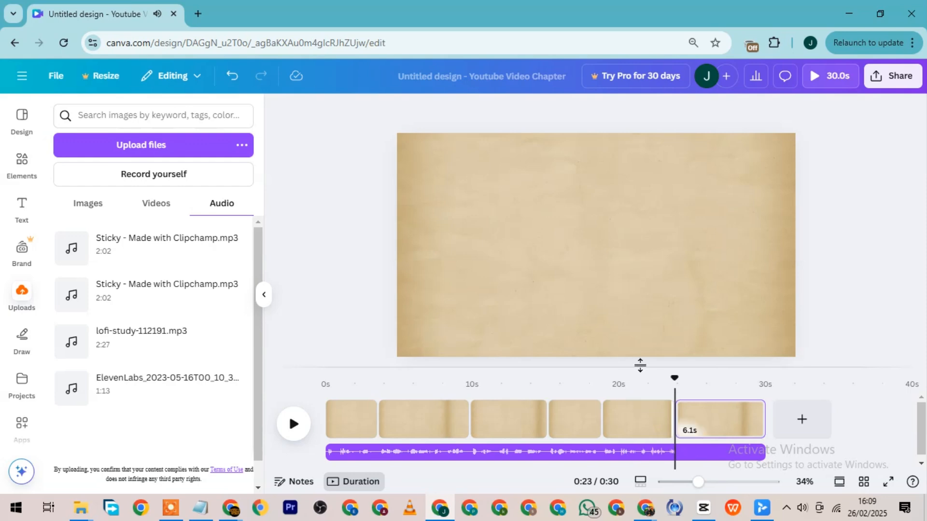
{"action": "key", "text": "space"}
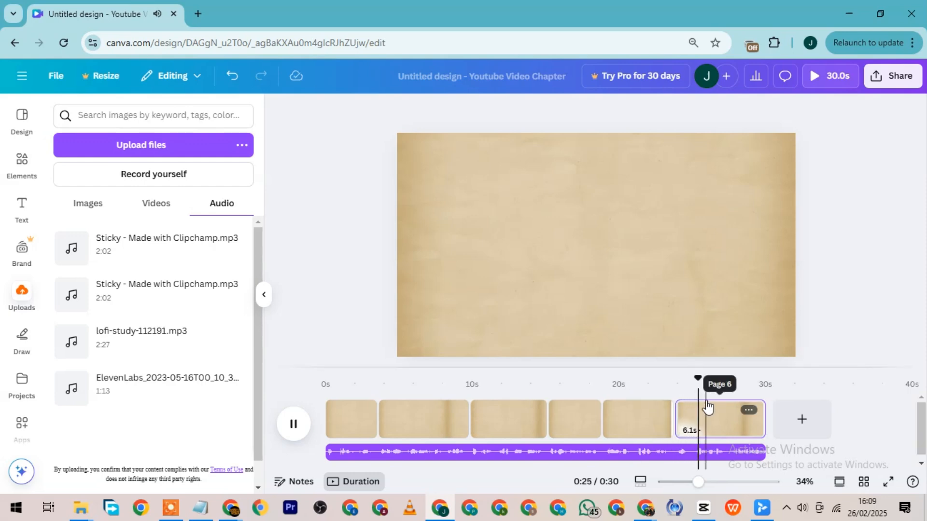
{"action": "key", "text": "space"}
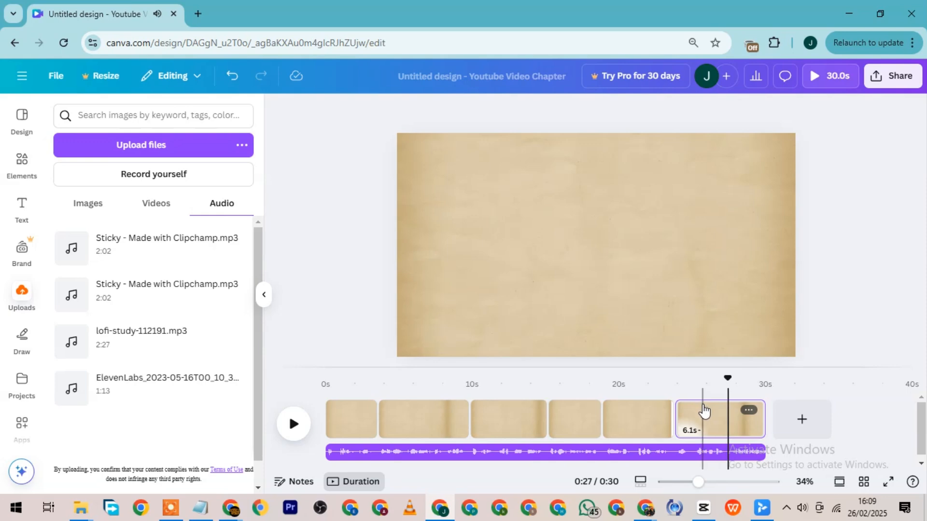
{"action": "key", "text": "s"}
{"action": "key", "text": "space"}
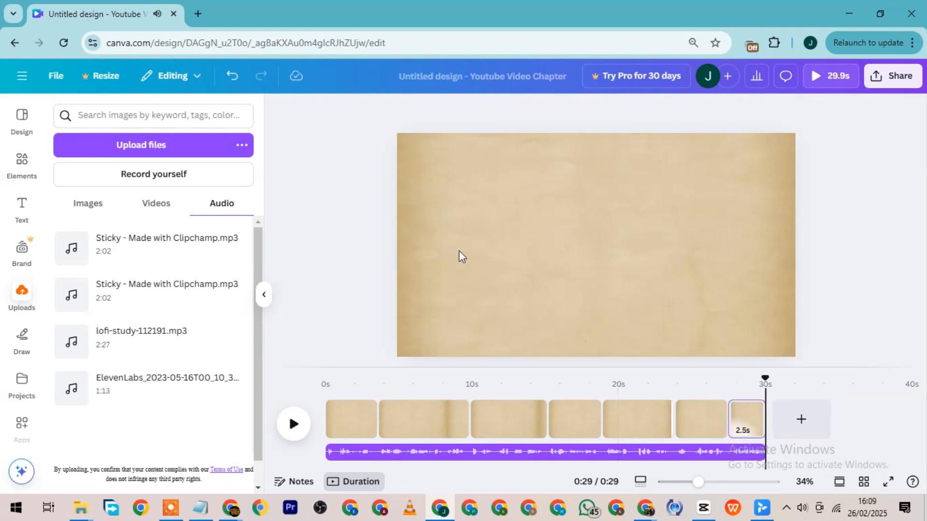
Search the elements for "stick figure" in place of the paper background search, and show all matching graphics.
{"action": "left_click", "coordinate": [21, 162]}
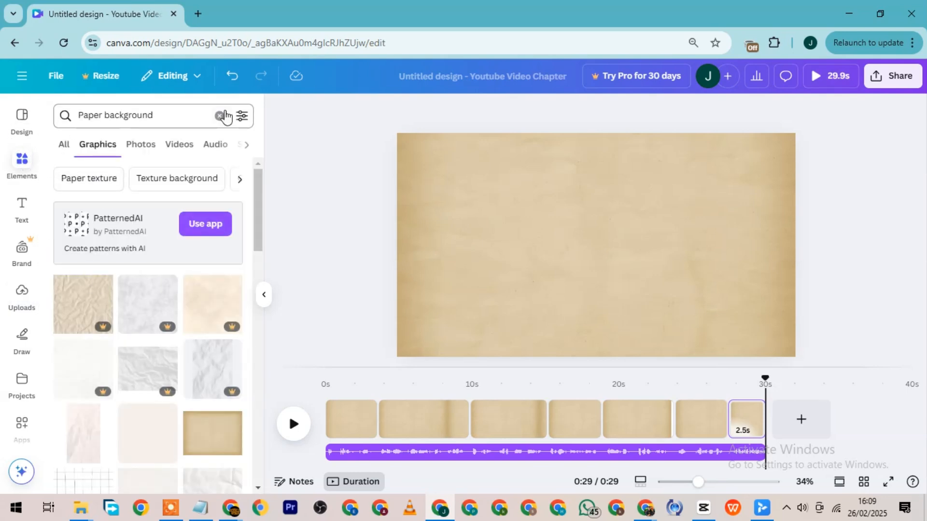
{"action": "left_click", "coordinate": [220, 118]}
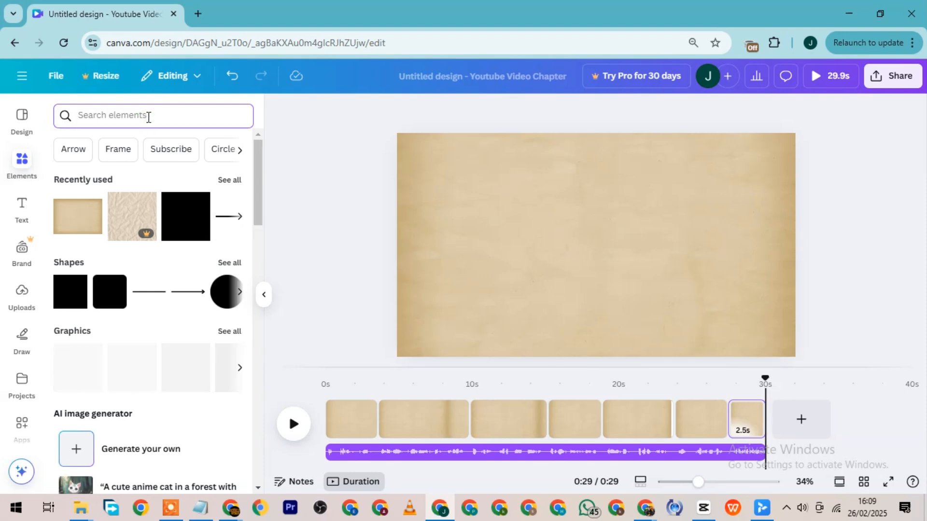
{"action": "type", "text": "st"}
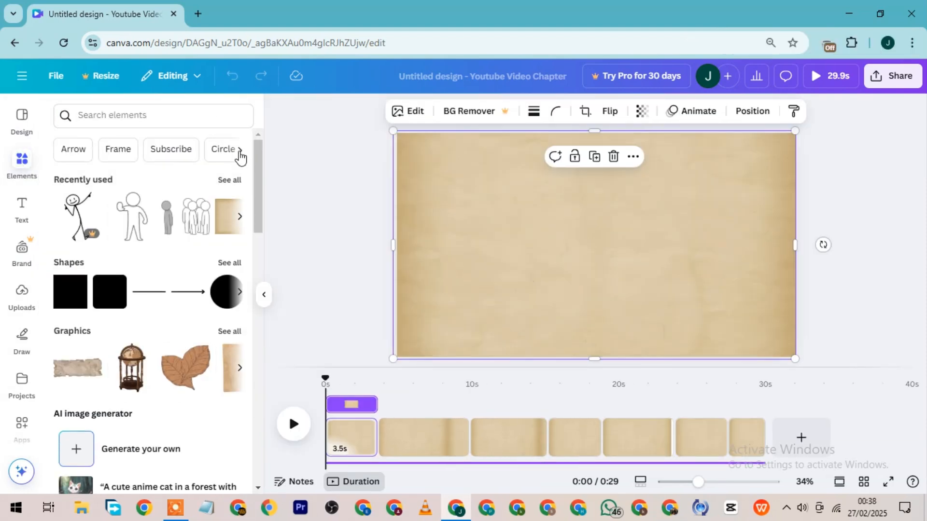
{"action": "left_click", "coordinate": [144, 116]}
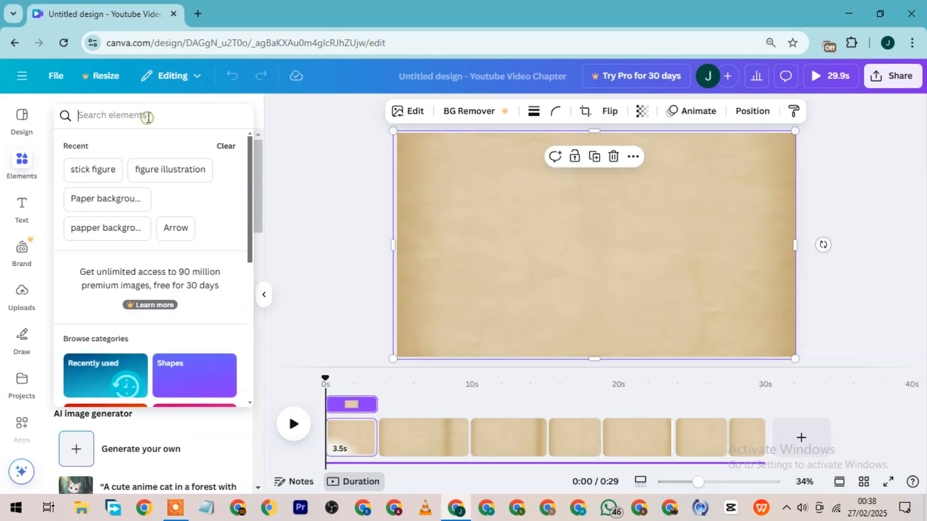
{"action": "left_click", "coordinate": [93, 170]}
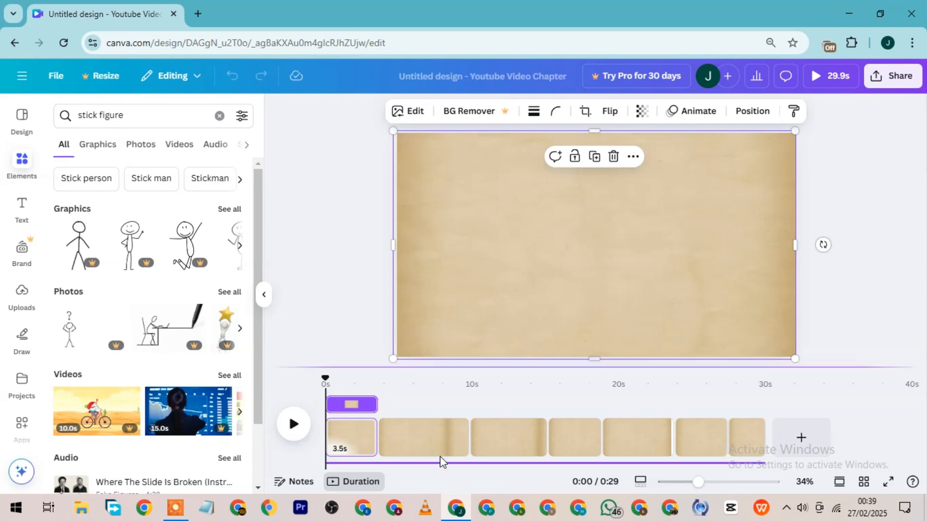
{"action": "left_click", "coordinate": [236, 209]}
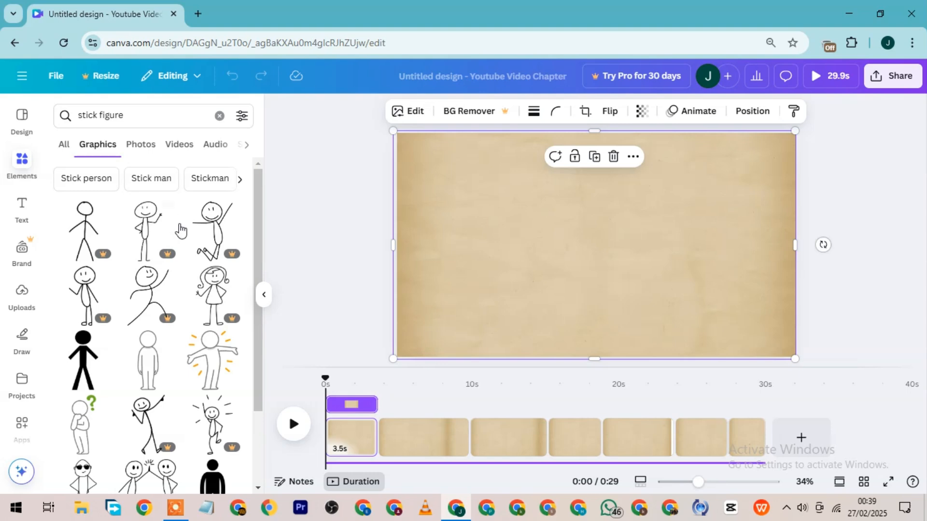
Find the stick figure with a question mark and open the graphics collection of that illustration's creator.
{"action": "scroll", "coordinate": [97, 281], "scroll_direction": "down", "scroll_amount": 5}
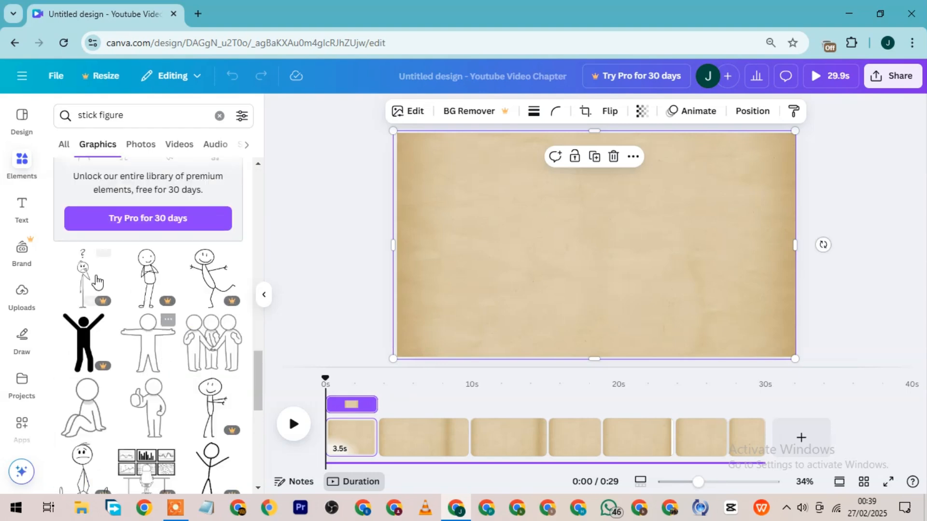
{"action": "left_click", "coordinate": [103, 258]}
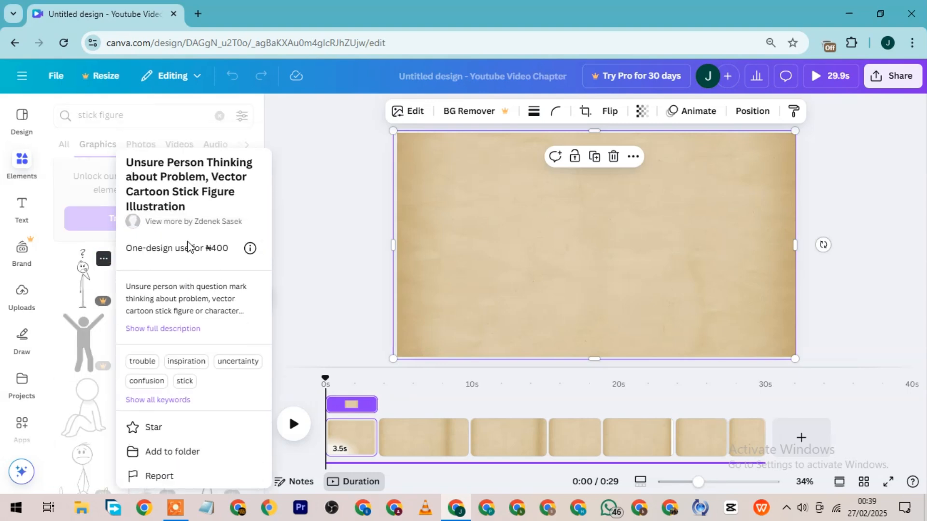
{"action": "left_click", "coordinate": [188, 223]}
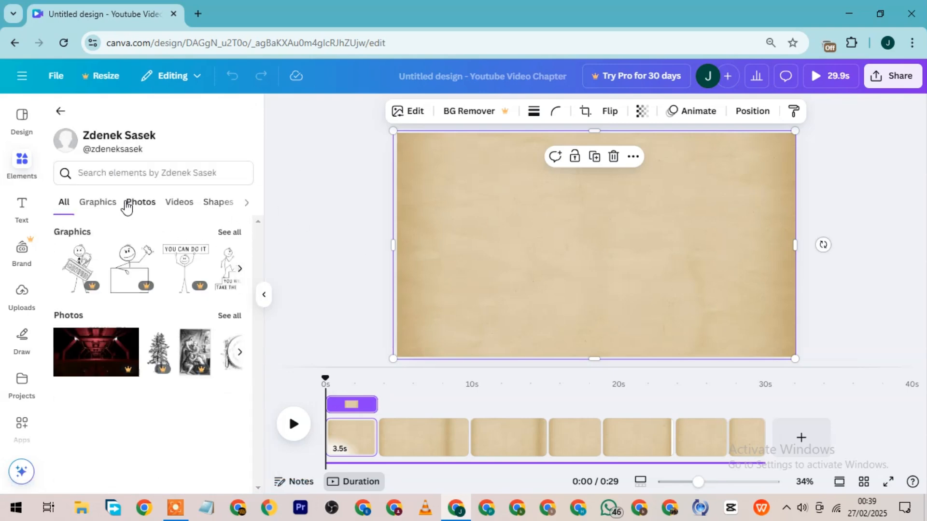
{"action": "left_click", "coordinate": [98, 205]}
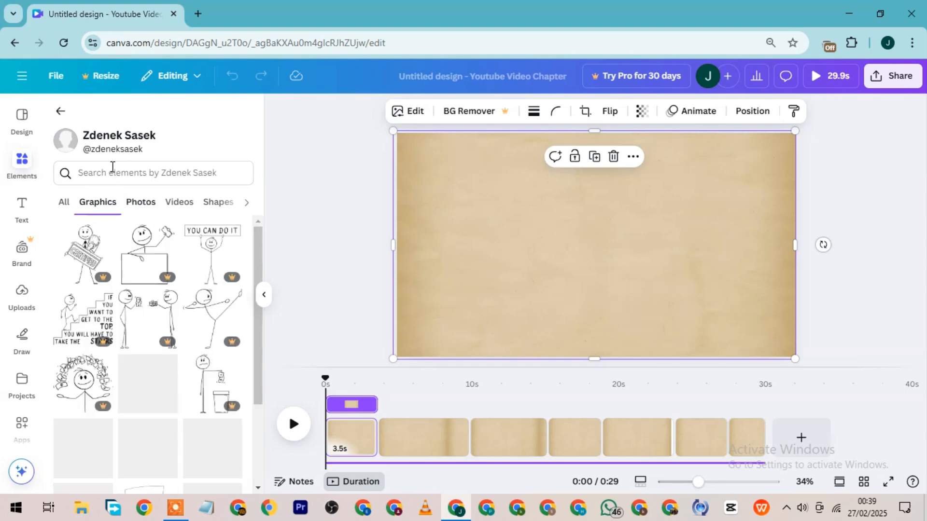
Add the graphic of a stick figure asleep at a computer desk to the first page and enlarge it.
{"action": "scroll", "coordinate": [233, 235], "scroll_direction": "down", "scroll_amount": 5}
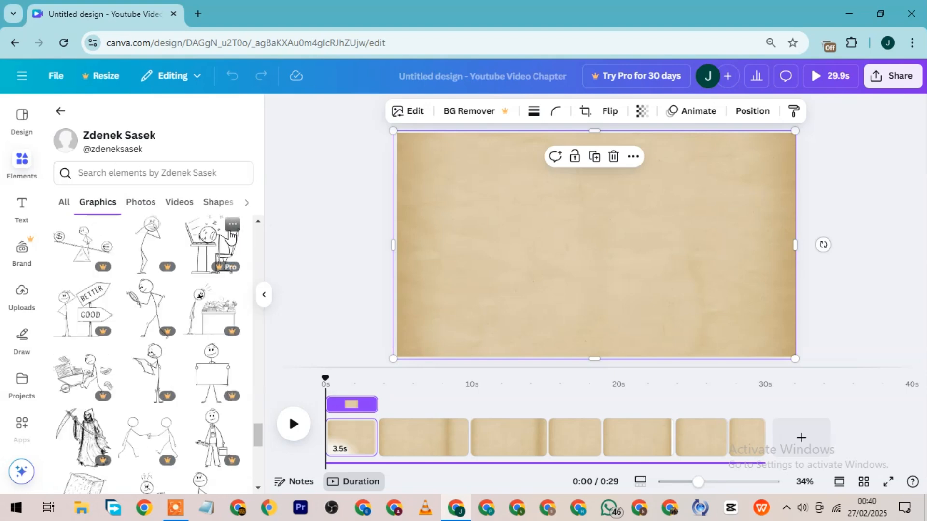
{"action": "left_click", "coordinate": [213, 237]}
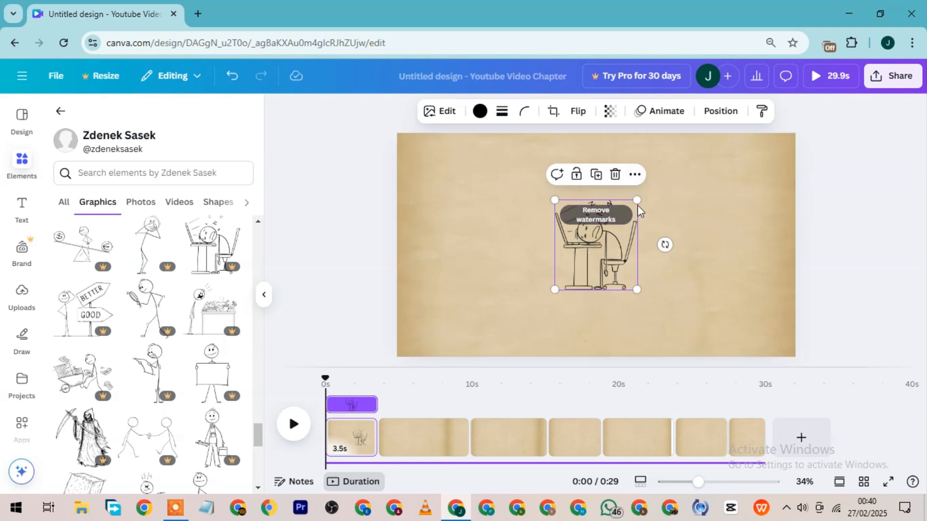
{"action": "left_click_drag", "start_coordinate": [641, 199], "coordinate": [666, 168]}
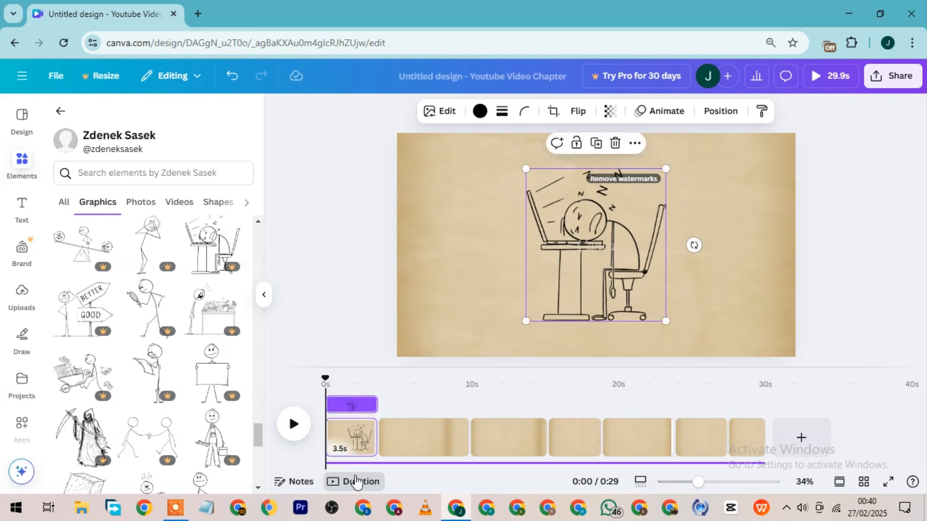
Play the video from the beginning and pause it at about 7 seconds.
{"action": "left_click", "coordinate": [291, 425]}
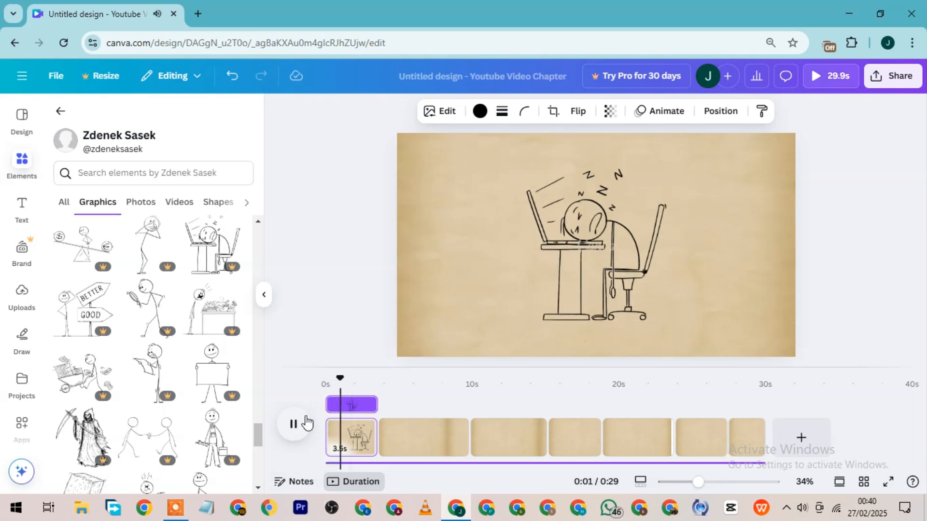
{"action": "left_click", "coordinate": [309, 424]}
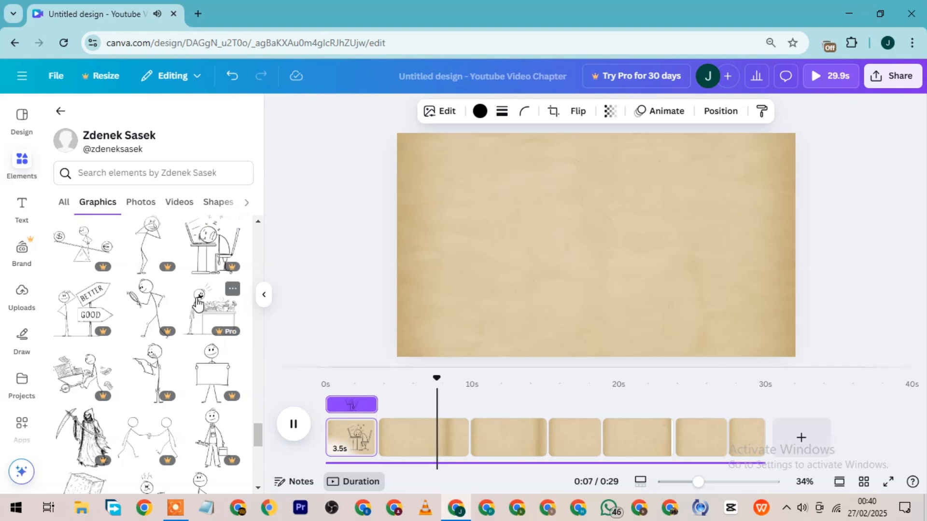
{"action": "key", "text": "space"}
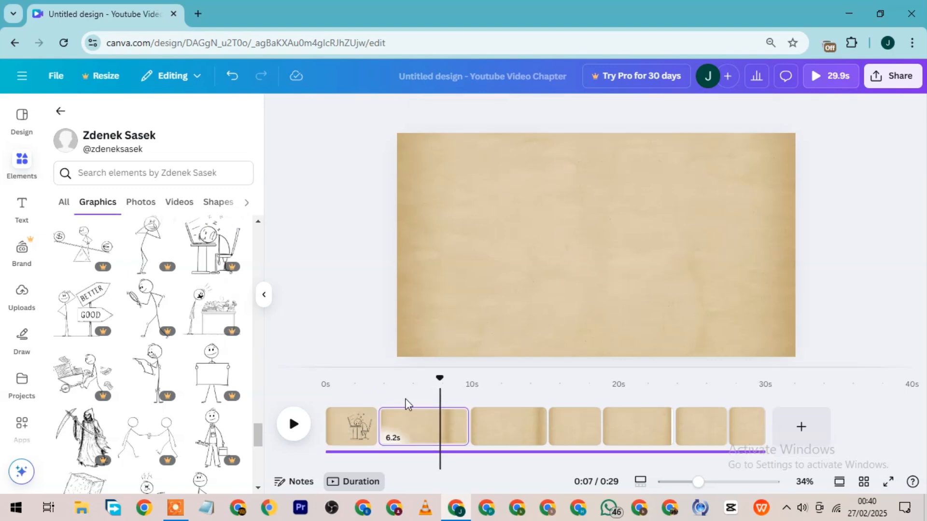
Add the stick figure holding its head to the second page, enlarge it to most of the page height, and center it.
{"action": "left_click", "coordinate": [380, 386]}
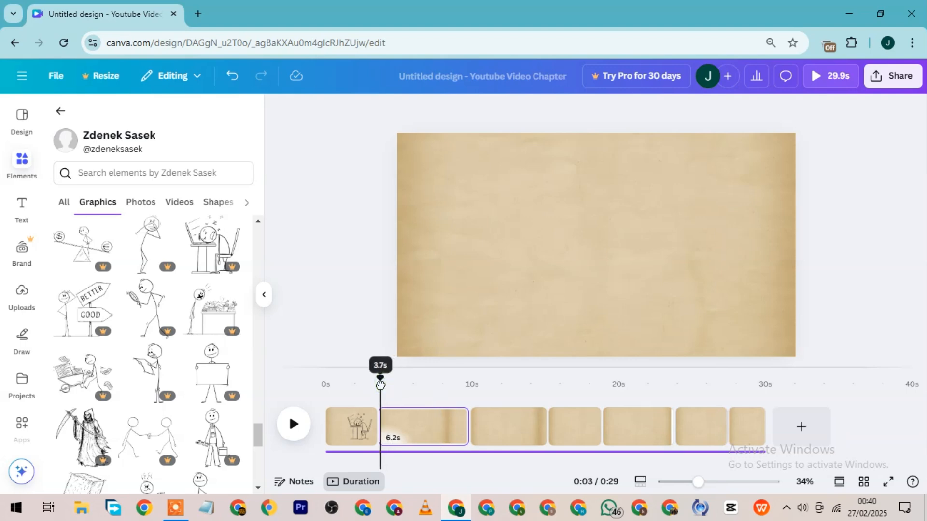
{"action": "left_click", "coordinate": [146, 256]}
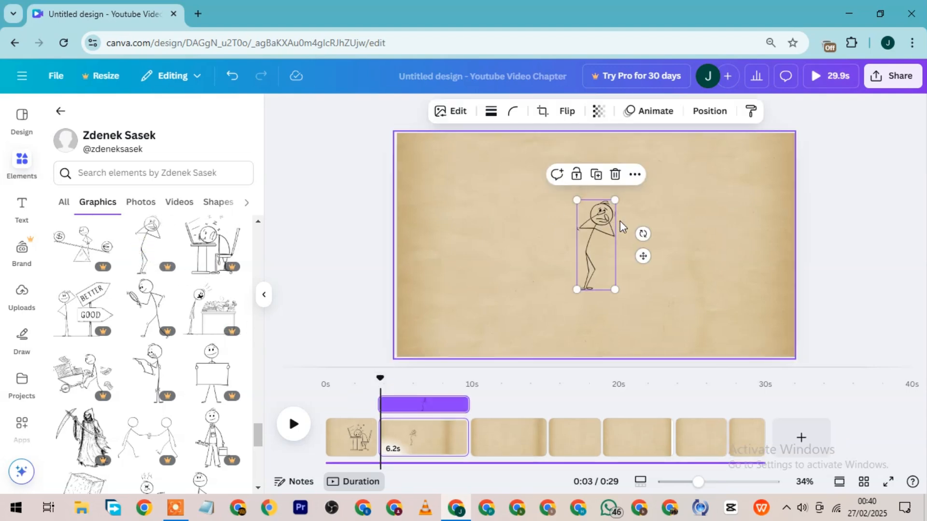
{"action": "left_click_drag", "start_coordinate": [614, 289], "coordinate": [634, 334]}
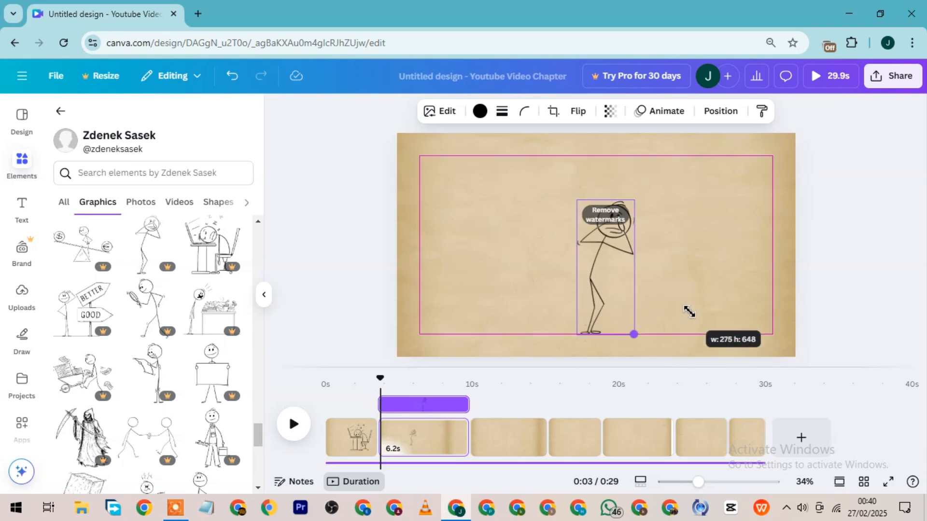
{"action": "left_click_drag", "start_coordinate": [633, 201], "coordinate": [649, 163]}
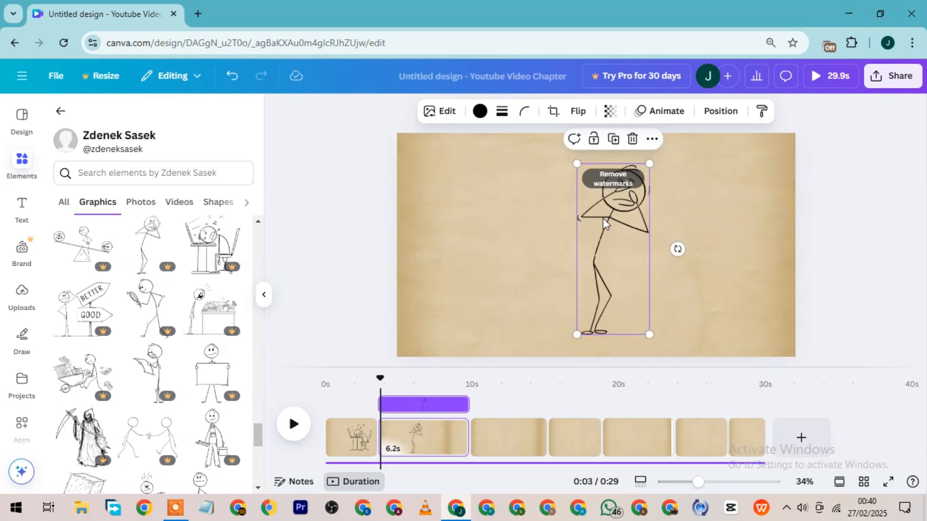
{"action": "left_click_drag", "start_coordinate": [607, 257], "coordinate": [589, 251]}
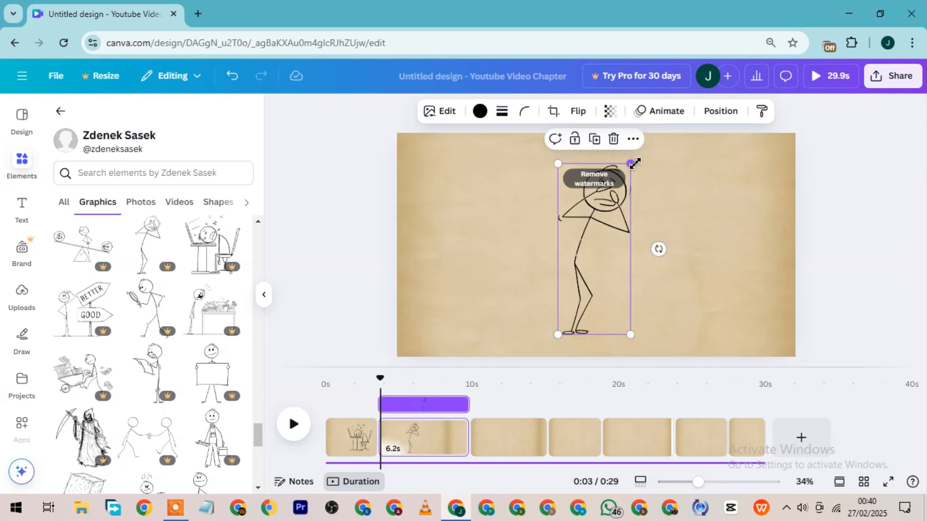
Enlarge the head-holding stick figure on the second page to nearly the full page height and recenter it.
{"action": "left_click_drag", "start_coordinate": [633, 161], "coordinate": [655, 153]}
{"action": "left_click_drag", "start_coordinate": [603, 279], "coordinate": [601, 287]}
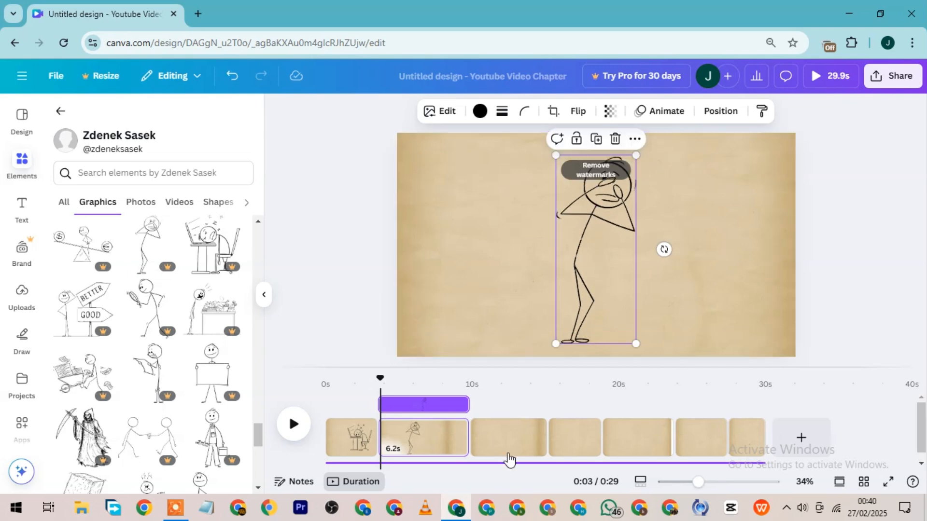
Play the video from about 1 second and pause it on the third page at about 11 seconds.
{"action": "left_click", "coordinate": [349, 396]}
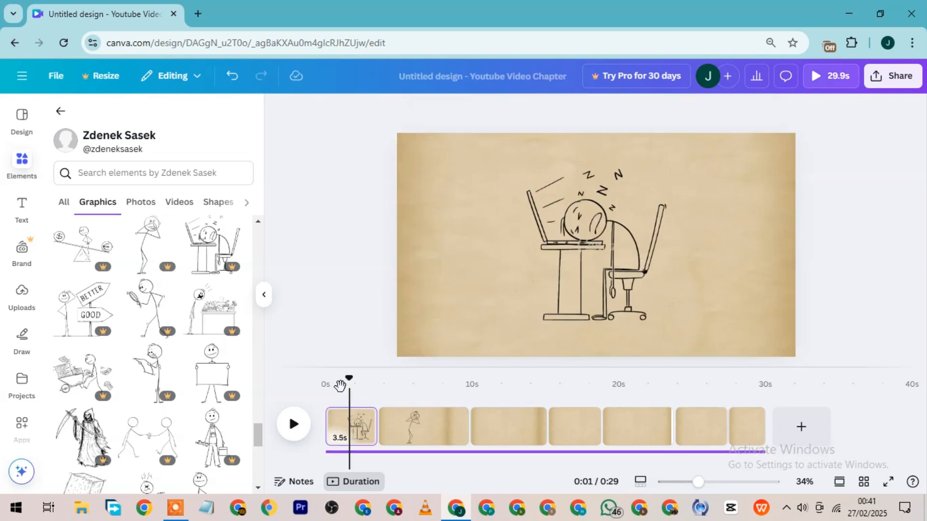
{"action": "key", "text": "space"}
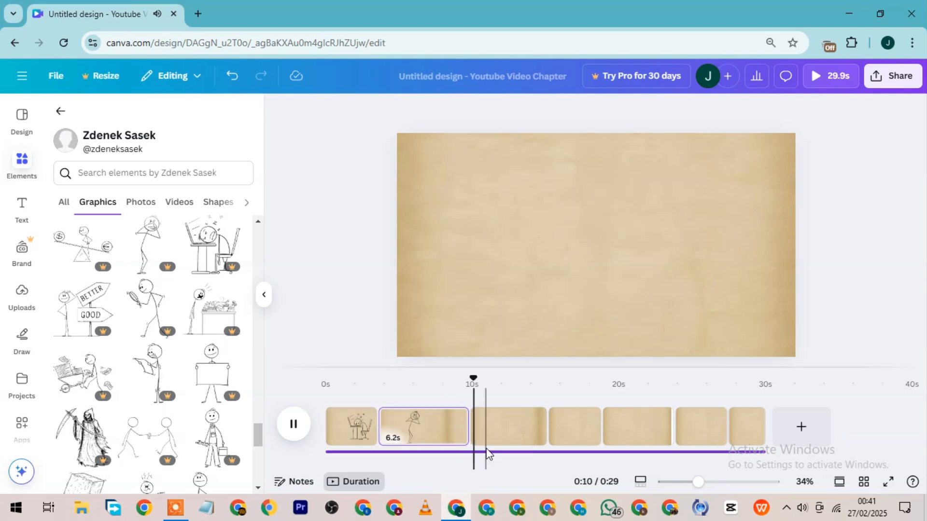
{"action": "key", "text": "space"}
Find the smiling stick figure with one hand on its hip and the other held out, and add it to the third page.
{"action": "scroll", "coordinate": [172, 319], "scroll_direction": "down", "scroll_amount": 4}
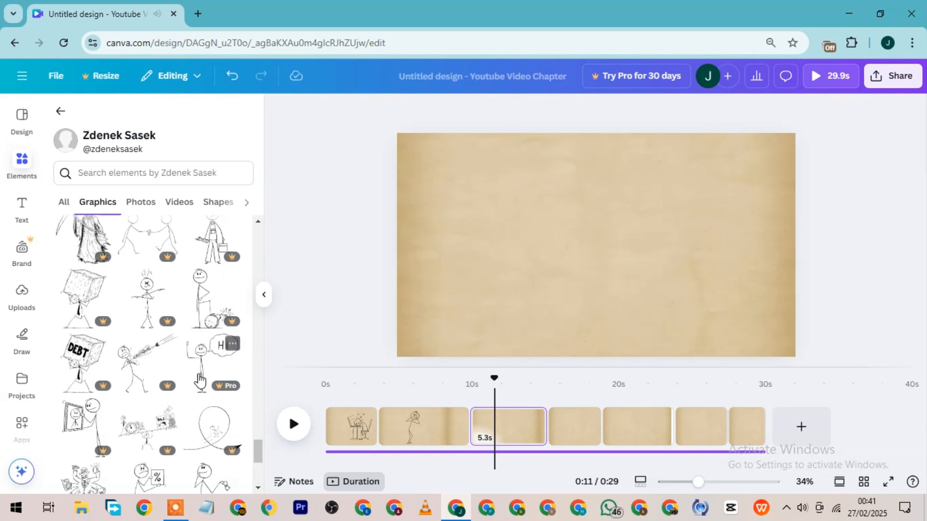
{"action": "scroll", "coordinate": [203, 367], "scroll_direction": "down", "scroll_amount": 3}
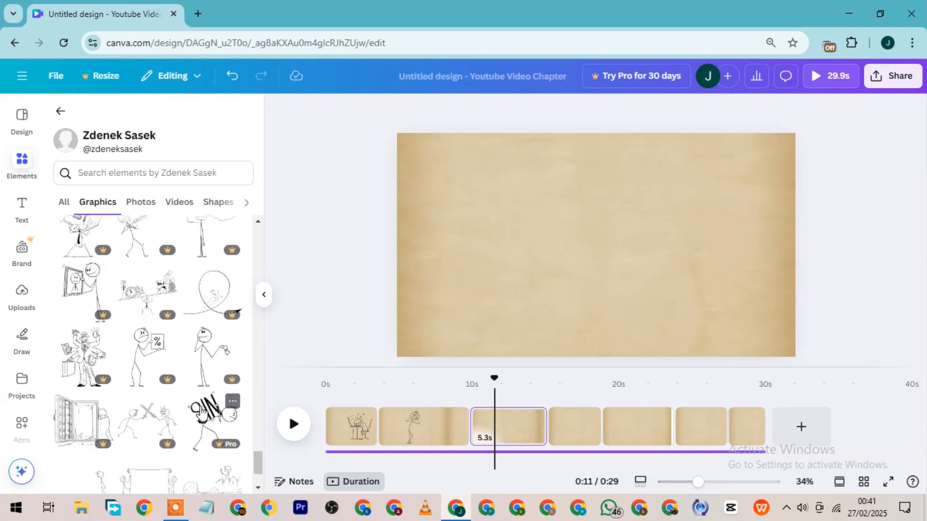
{"action": "scroll", "coordinate": [186, 363], "scroll_direction": "up", "scroll_amount": 15}
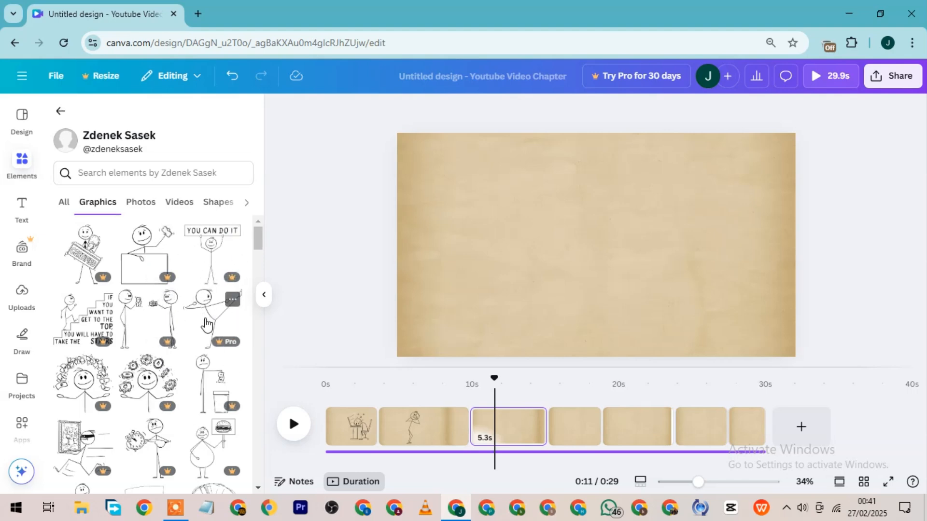
{"action": "scroll", "coordinate": [207, 298], "scroll_direction": "down", "scroll_amount": 5}
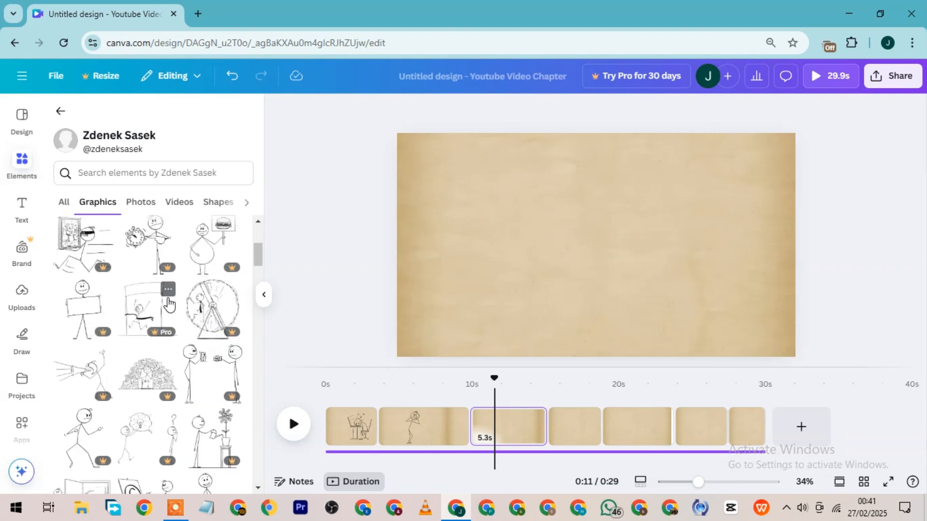
{"action": "scroll", "coordinate": [147, 325], "scroll_direction": "down", "scroll_amount": 1}
{"action": "scroll", "coordinate": [196, 359], "scroll_direction": "down", "scroll_amount": 1}
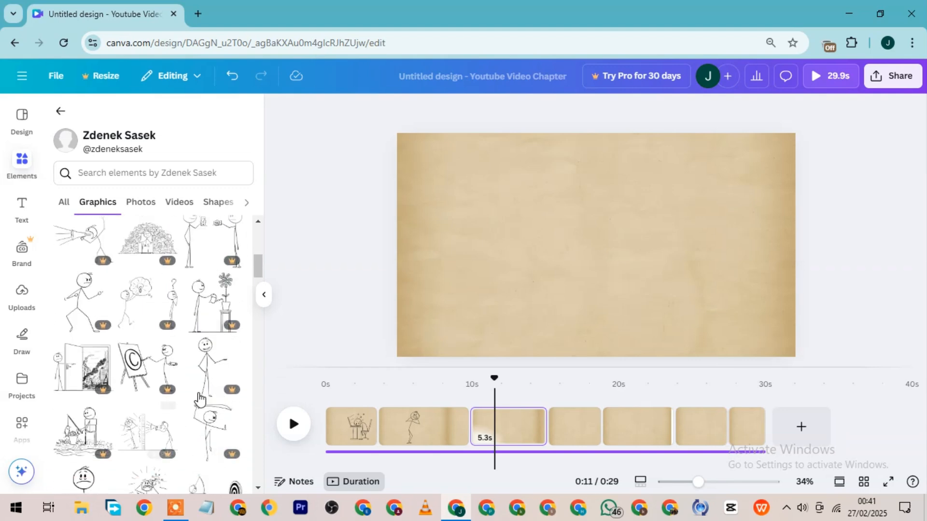
{"action": "left_click", "coordinate": [211, 385]}
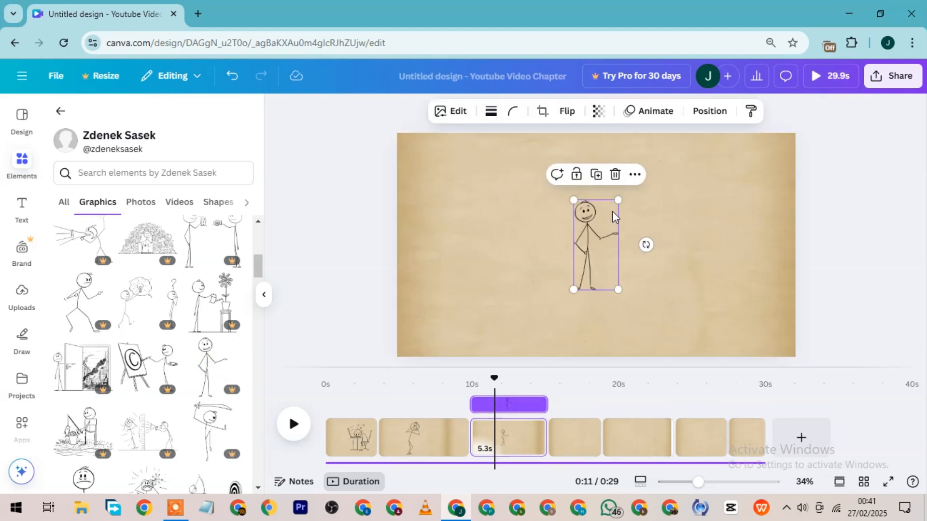
Enlarge the smiling stick figure to most of the page height and place it left of the page center.
{"action": "left_click_drag", "start_coordinate": [619, 201], "coordinate": [679, 163]}
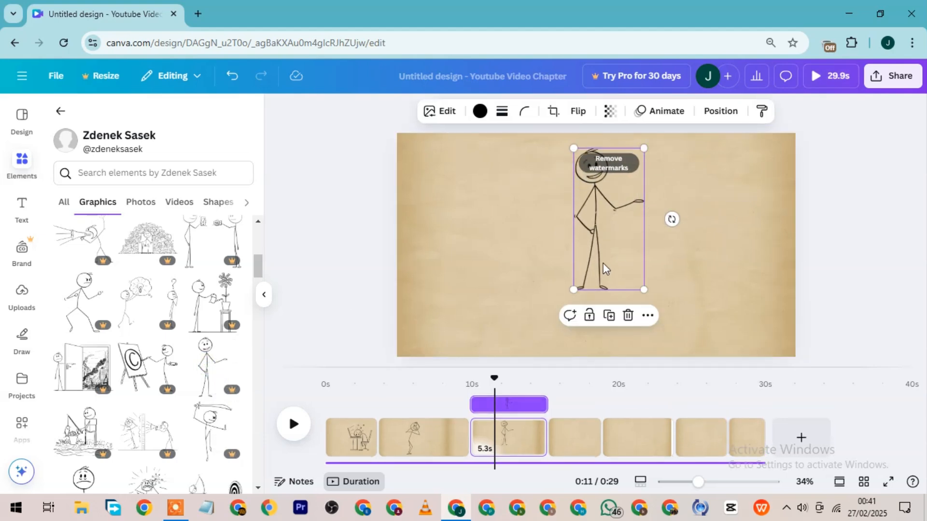
{"action": "left_click_drag", "start_coordinate": [603, 264], "coordinate": [597, 290]}
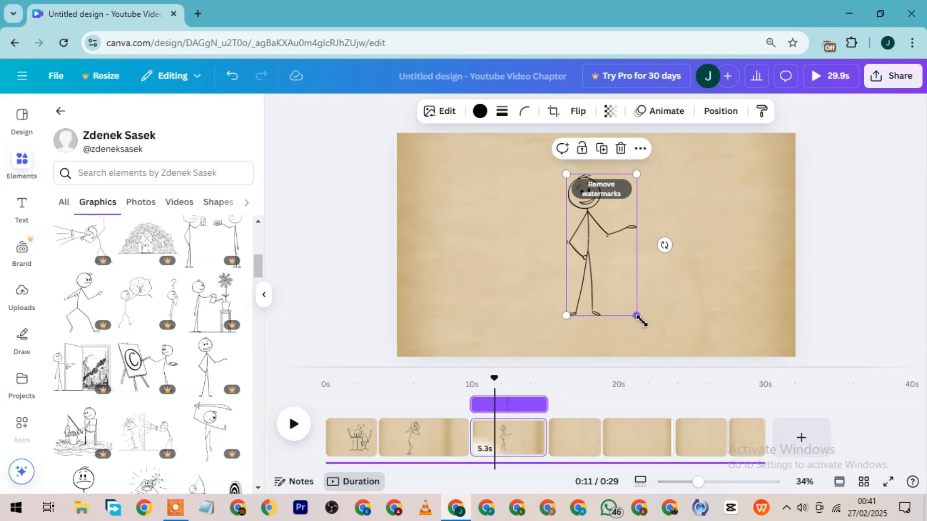
{"action": "left_click_drag", "start_coordinate": [639, 317], "coordinate": [652, 342]}
{"action": "left_click_drag", "start_coordinate": [601, 277], "coordinate": [583, 269]}
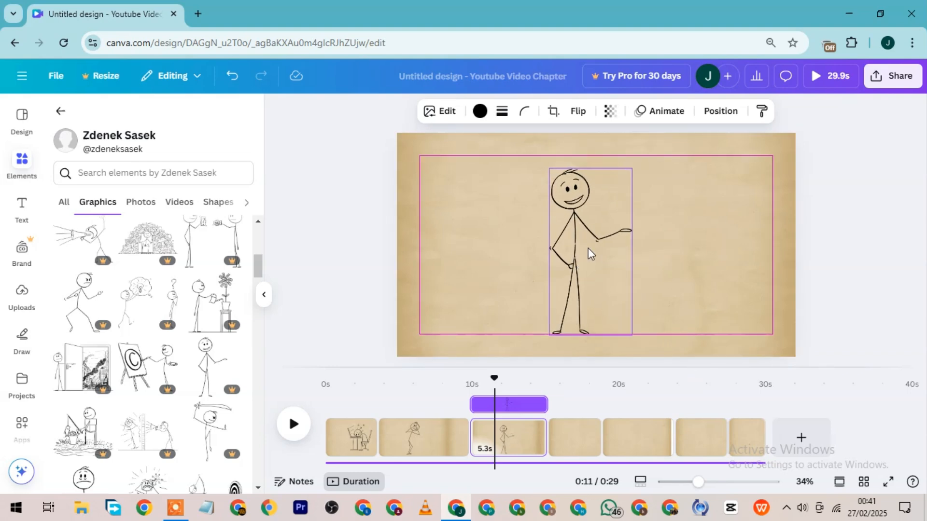
{"action": "left_click_drag", "start_coordinate": [636, 169], "coordinate": [647, 145]}
{"action": "left_click_drag", "start_coordinate": [598, 234], "coordinate": [540, 234]}
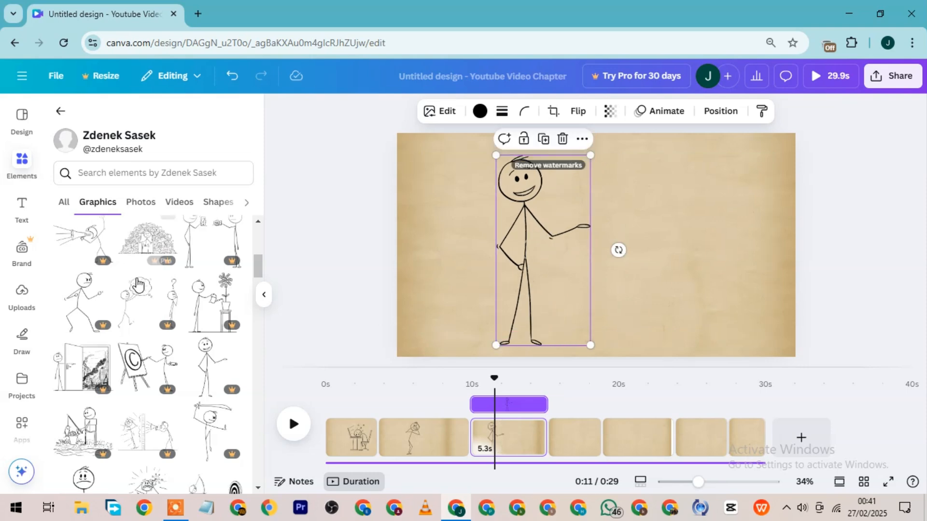
{"action": "scroll", "coordinate": [138, 322], "scroll_direction": "up", "scroll_amount": 1}
{"action": "scroll", "coordinate": [138, 318], "scroll_direction": "up", "scroll_amount": 4}
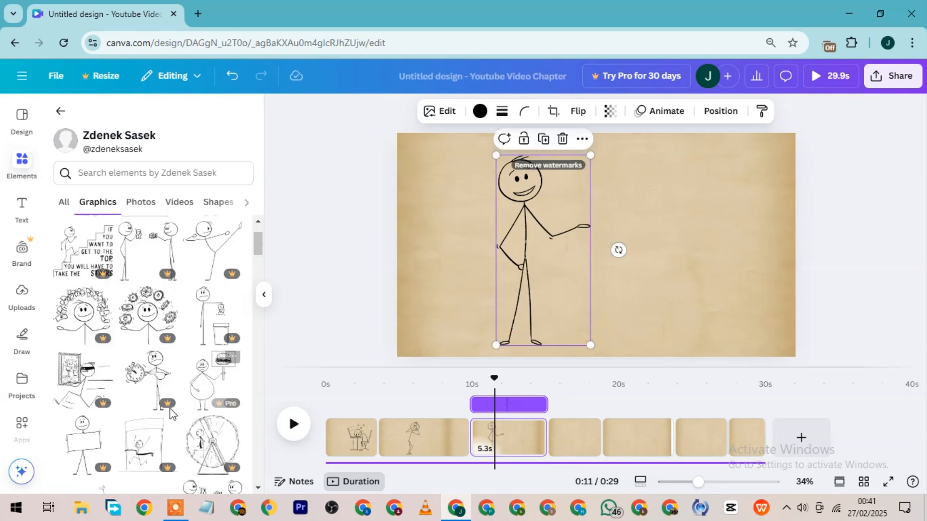
{"action": "left_click", "coordinate": [88, 448]}
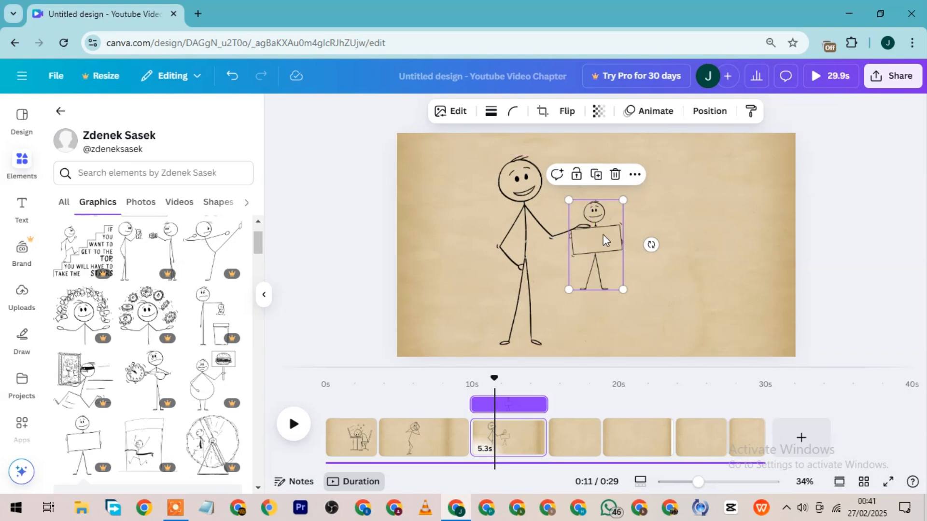
{"action": "left_click_drag", "start_coordinate": [604, 234], "coordinate": [645, 234]}
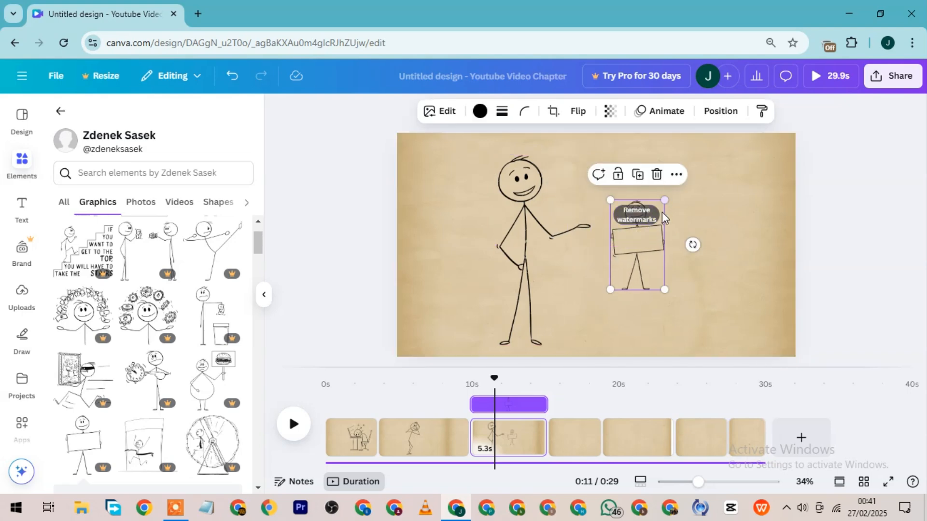
{"action": "left_click", "coordinate": [657, 174]}
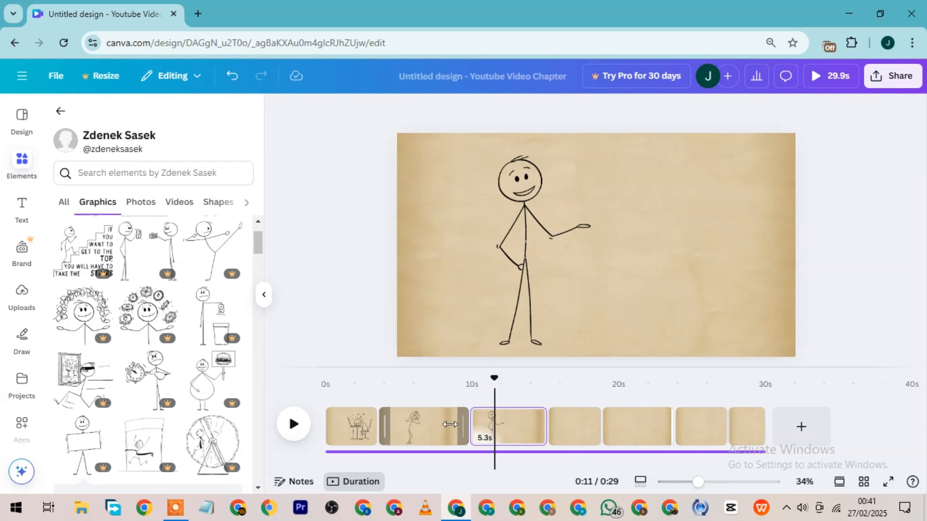
Play the video to about 18 seconds and return the playhead to the start of the fourth page.
{"action": "left_click", "coordinate": [293, 425]}
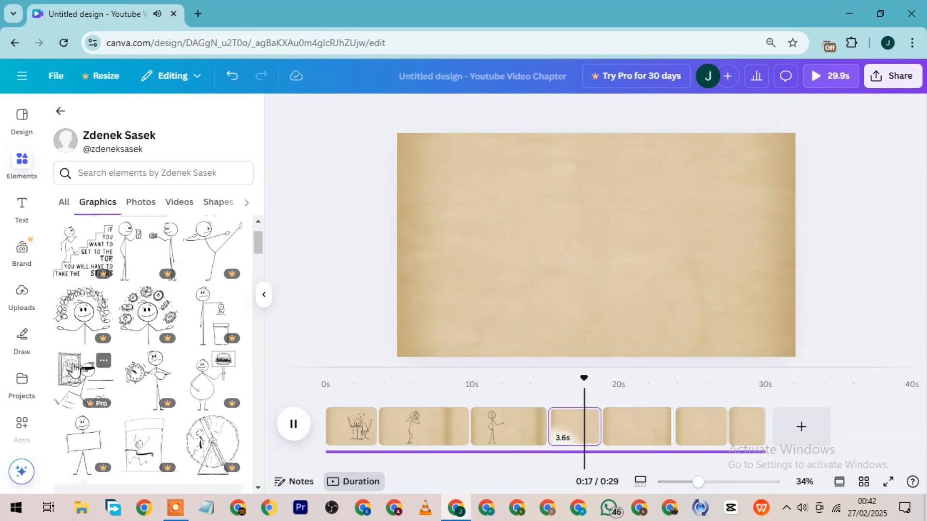
{"action": "key", "text": "space"}
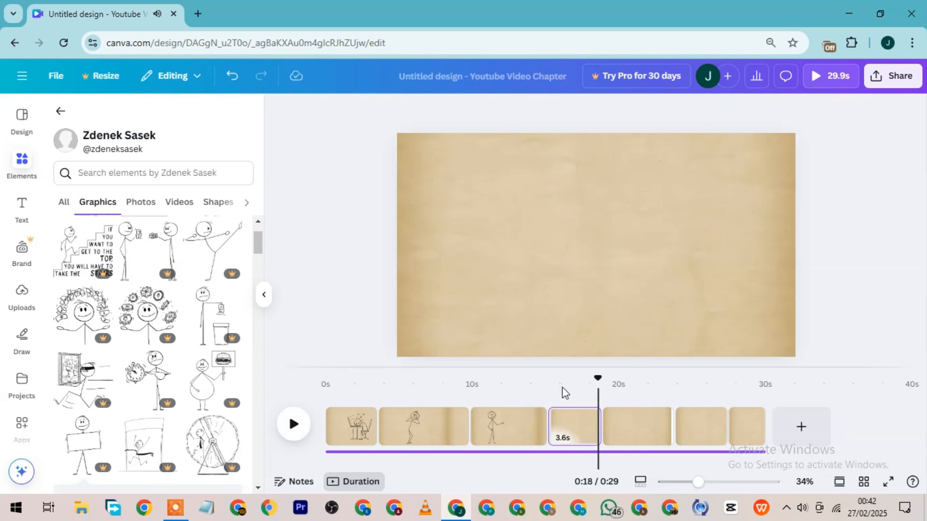
{"action": "left_click", "coordinate": [547, 384]}
{"action": "key", "text": "space"}
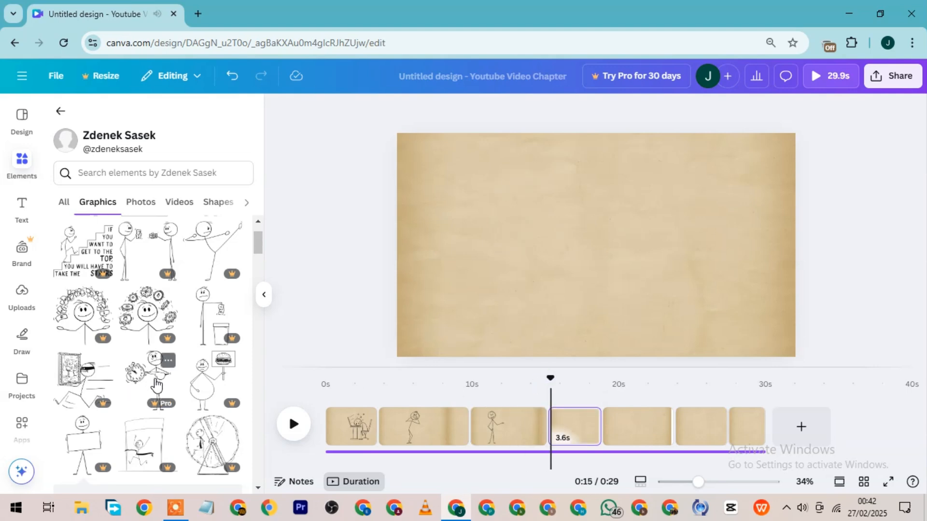
Add the masked stick figure running with a framed painting to the fourth page, enlarge it to most of the page height, and center it.
{"action": "left_click", "coordinate": [90, 372]}
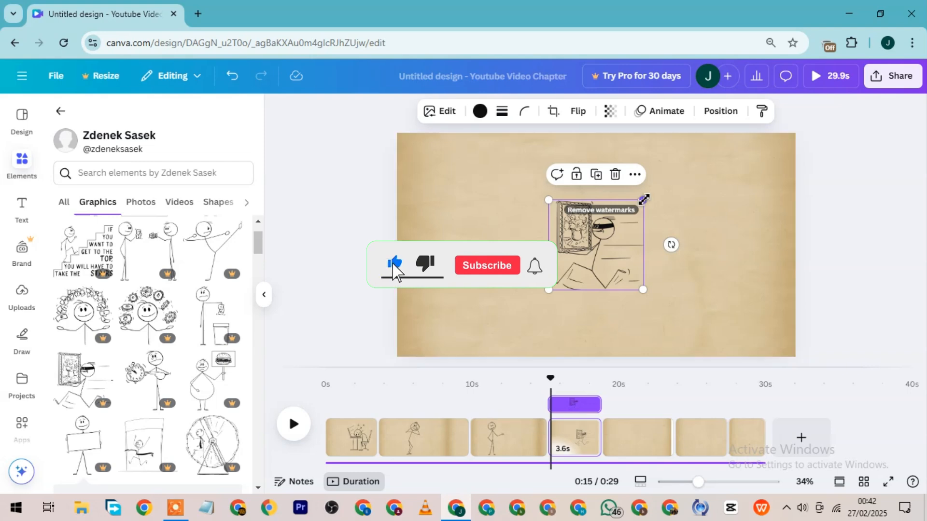
{"action": "left_click_drag", "start_coordinate": [644, 202], "coordinate": [677, 173]}
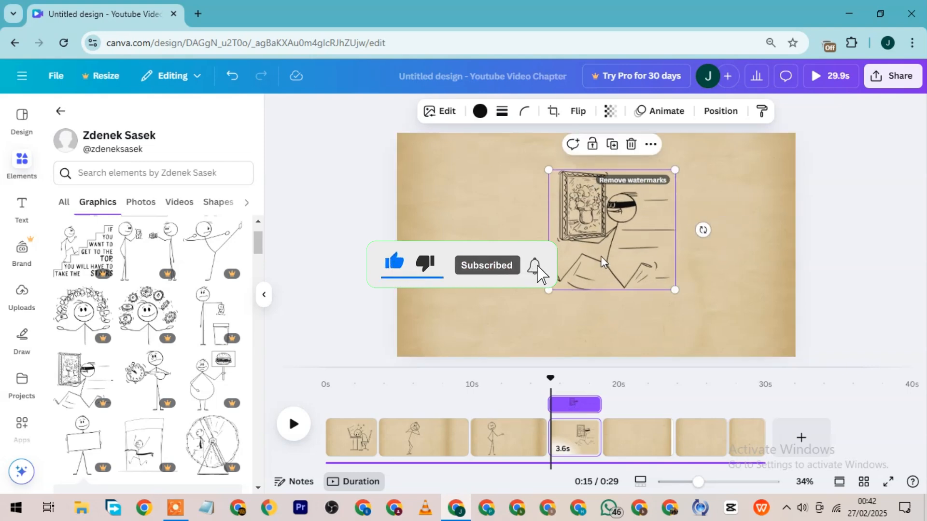
{"action": "left_click_drag", "start_coordinate": [630, 238], "coordinate": [615, 253]}
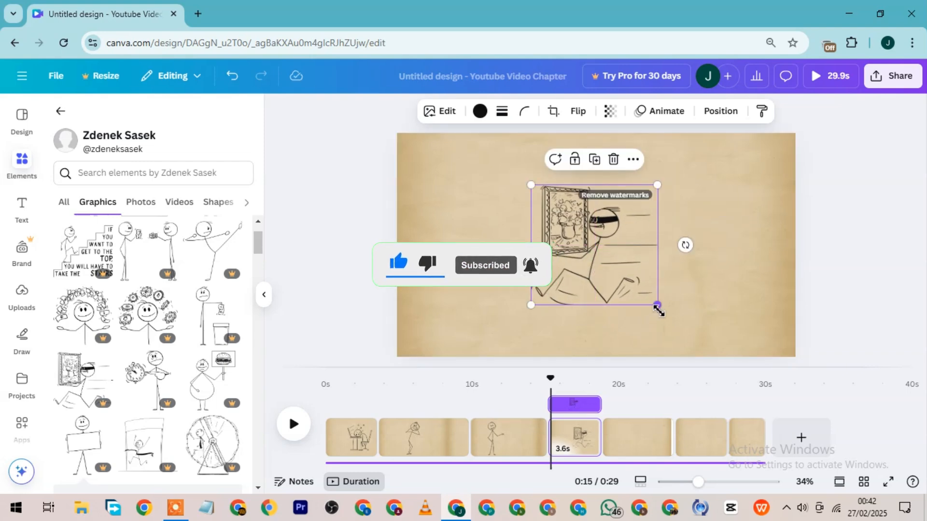
{"action": "left_click_drag", "start_coordinate": [657, 306], "coordinate": [679, 325]}
{"action": "left_click_drag", "start_coordinate": [622, 276], "coordinate": [603, 266]}
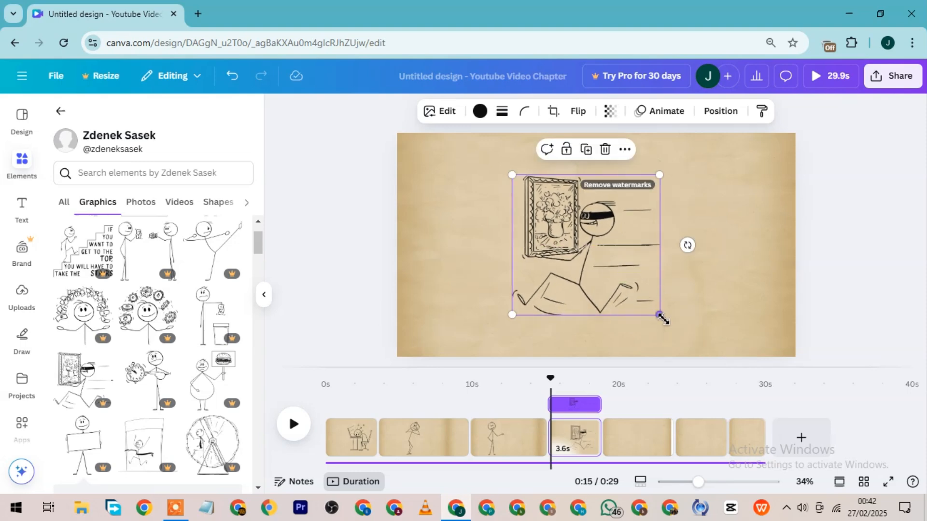
{"action": "left_click_drag", "start_coordinate": [660, 316], "coordinate": [686, 336]}
{"action": "left_click_drag", "start_coordinate": [610, 236], "coordinate": [606, 224]}
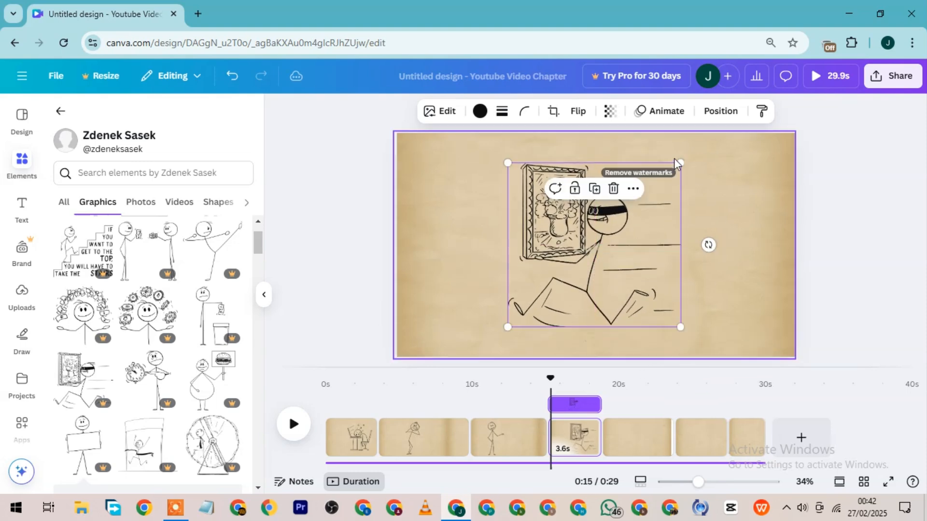
{"action": "left_click_drag", "start_coordinate": [679, 164], "coordinate": [712, 142]}
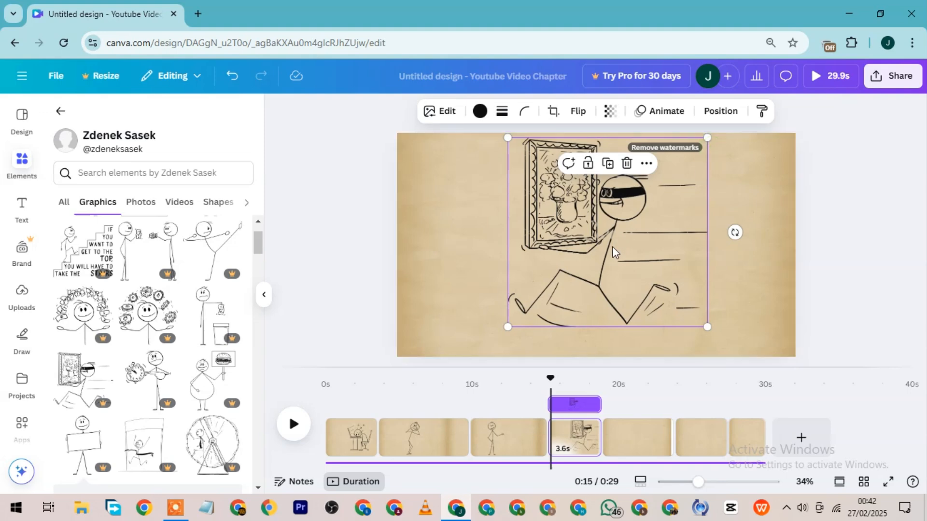
{"action": "left_click_drag", "start_coordinate": [612, 246], "coordinate": [604, 254]}
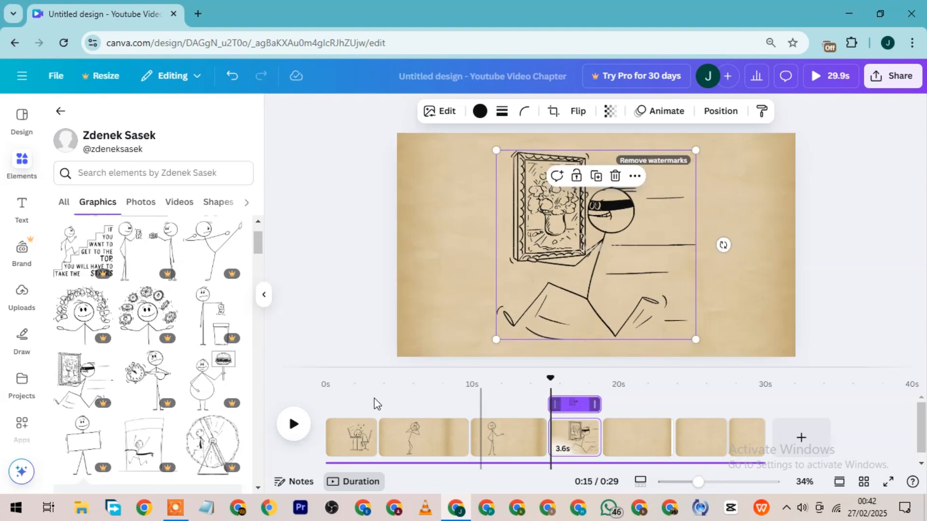
Play on to the fifth page, add the round-bellied stick figure holding a burger sign, enlarge it to most of the page height, and center it.
{"action": "left_click", "coordinate": [293, 426]}
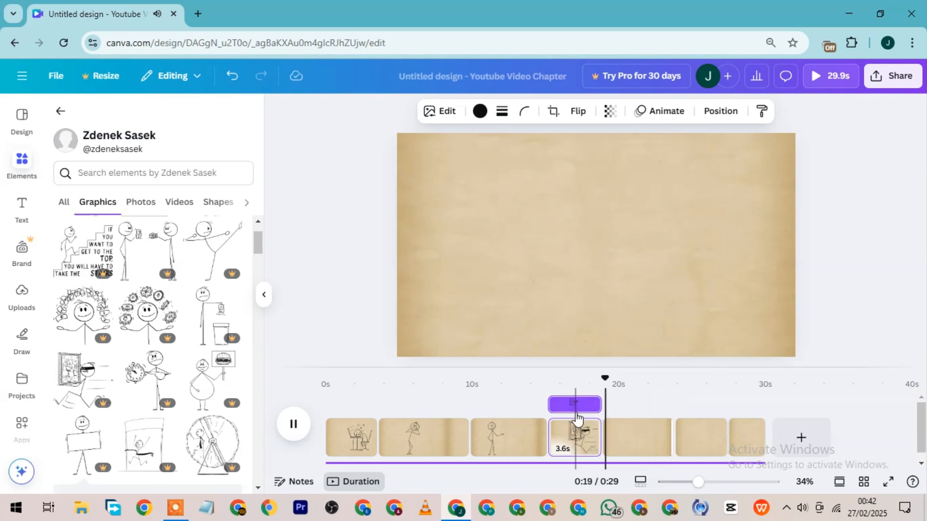
{"action": "key", "text": "space"}
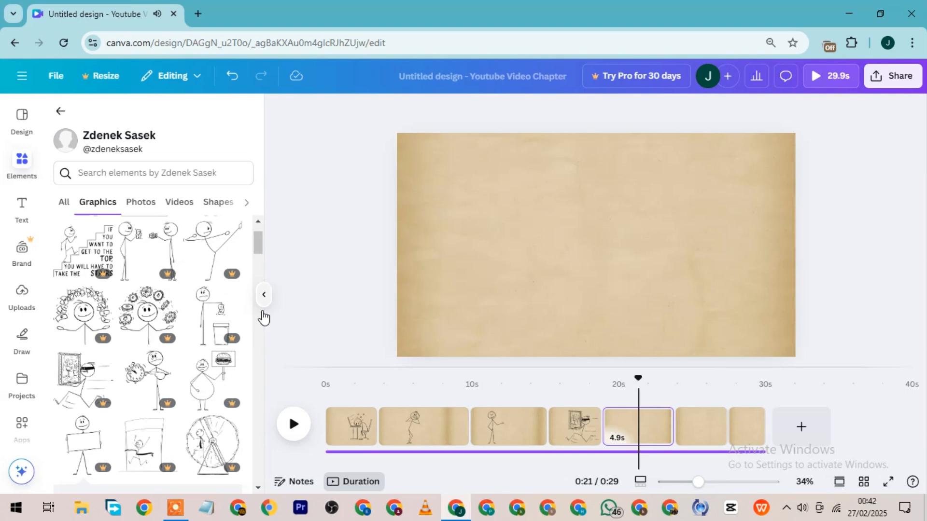
{"action": "left_click", "coordinate": [213, 382]}
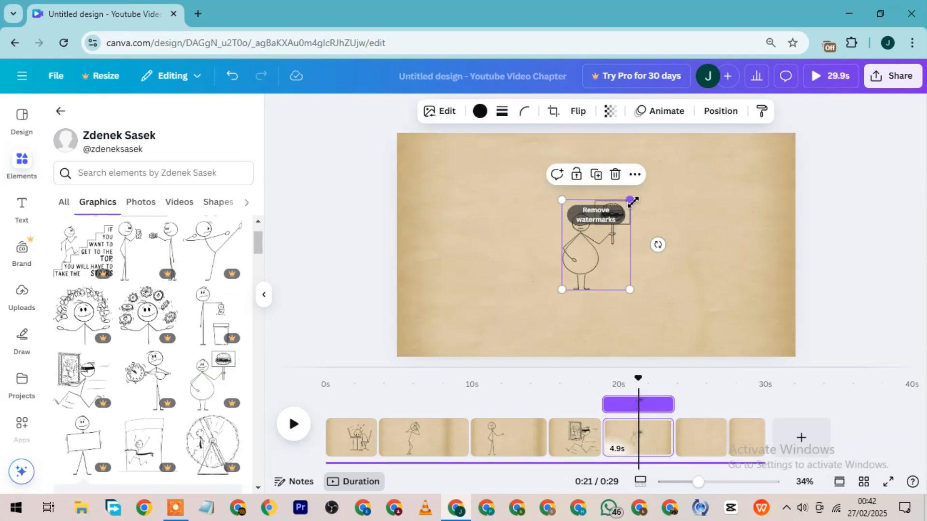
{"action": "left_click_drag", "start_coordinate": [632, 202], "coordinate": [665, 149]}
{"action": "left_click_drag", "start_coordinate": [608, 241], "coordinate": [582, 297]}
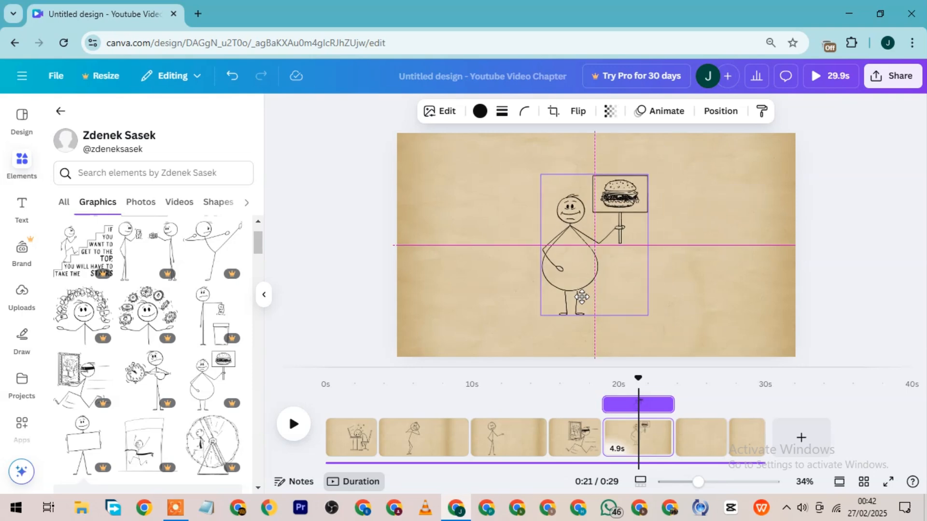
{"action": "left_click_drag", "start_coordinate": [650, 173], "coordinate": [664, 152]}
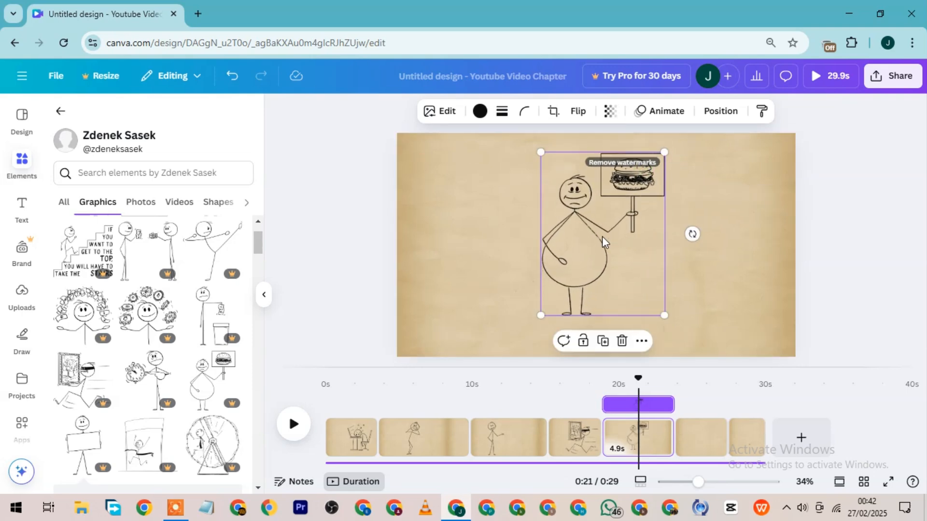
{"action": "left_click_drag", "start_coordinate": [602, 240], "coordinate": [595, 259]}
{"action": "left_click_drag", "start_coordinate": [660, 170], "coordinate": [670, 155]}
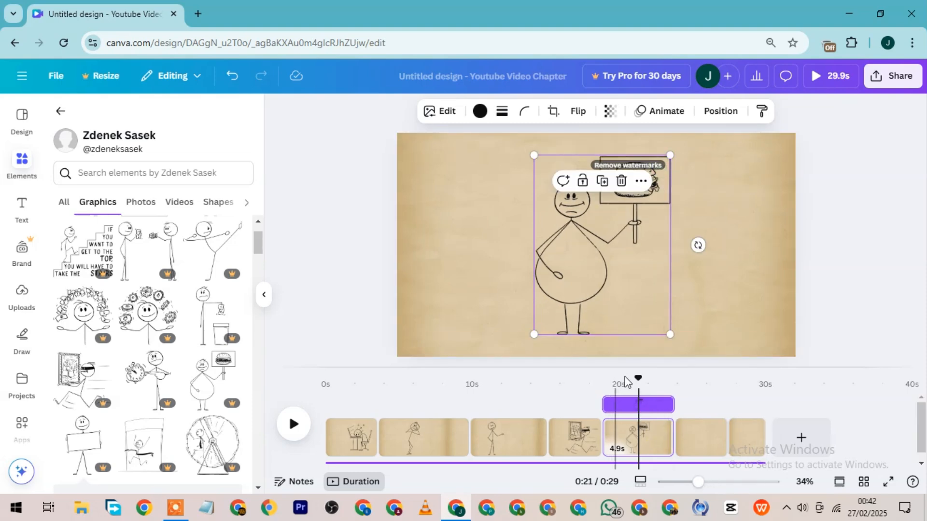
Play on to the sixth page and add the stick figure holding a blank sign to it.
{"action": "left_click", "coordinate": [294, 425]}
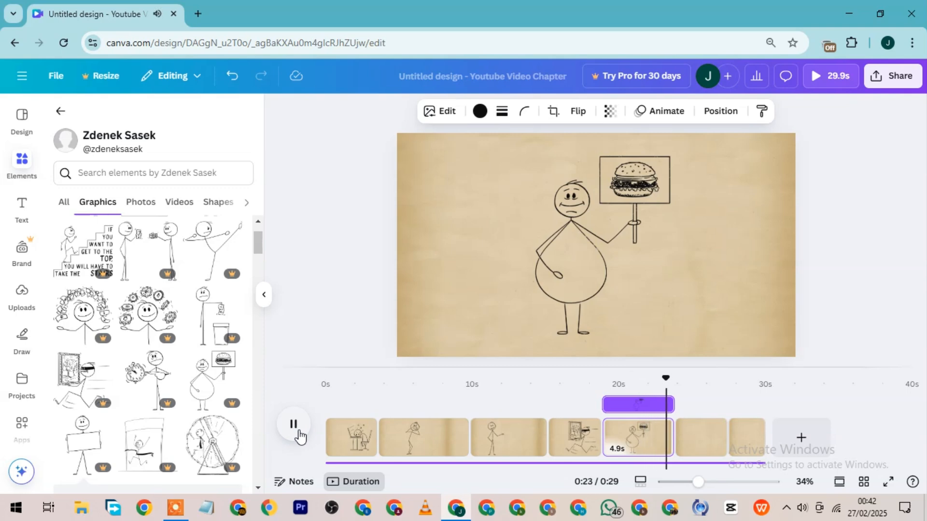
{"action": "left_click", "coordinate": [293, 424]}
{"action": "left_click", "coordinate": [293, 424]}
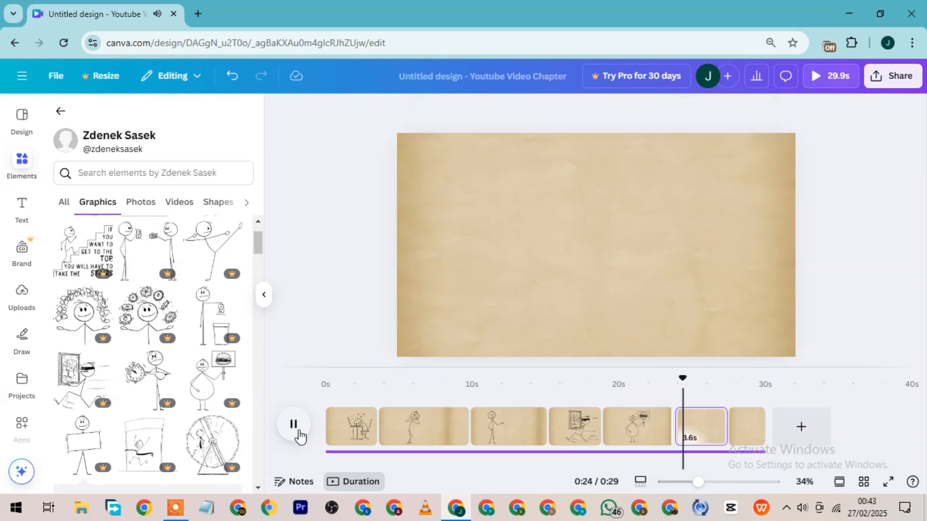
{"action": "left_click", "coordinate": [293, 425]}
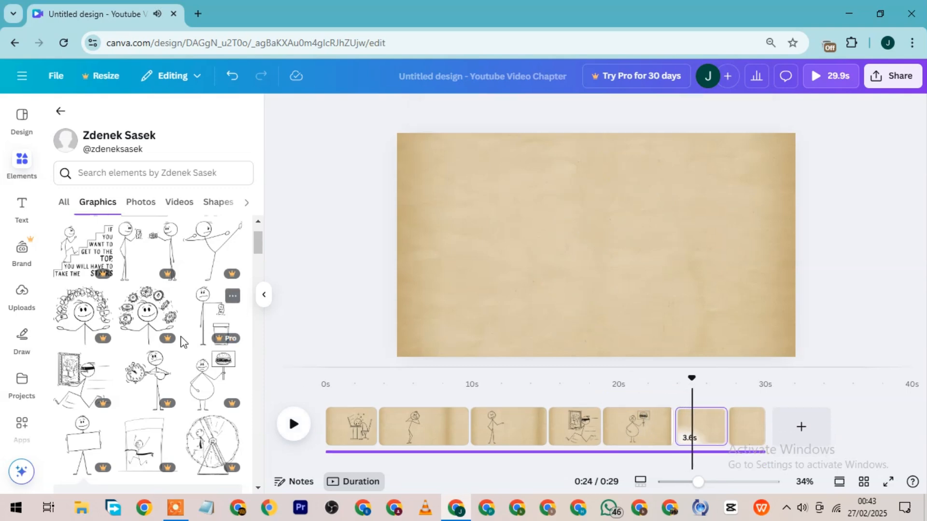
{"action": "left_click", "coordinate": [76, 440]}
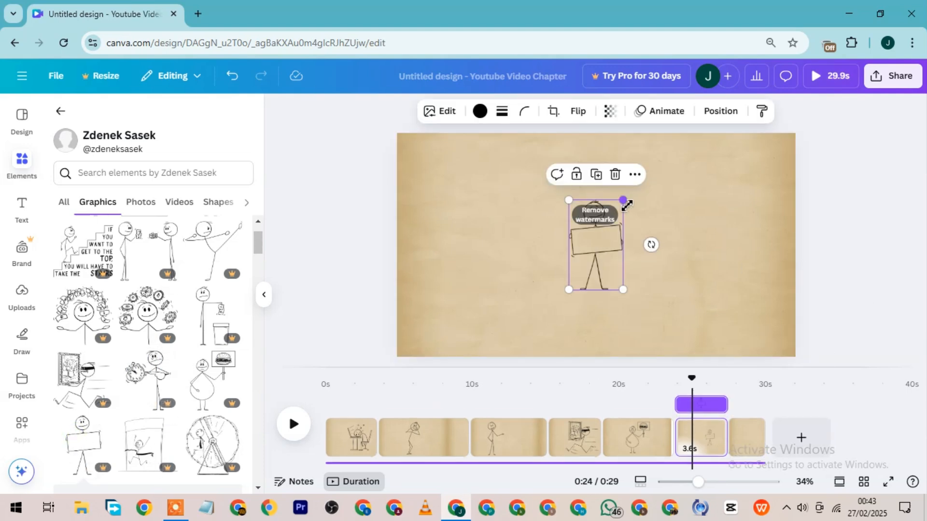
Enlarge the sign-holding stick figure to most of the page height and center it on the sixth page.
{"action": "left_click_drag", "start_coordinate": [627, 206], "coordinate": [720, 169]}
{"action": "left_click_drag", "start_coordinate": [611, 236], "coordinate": [580, 285]}
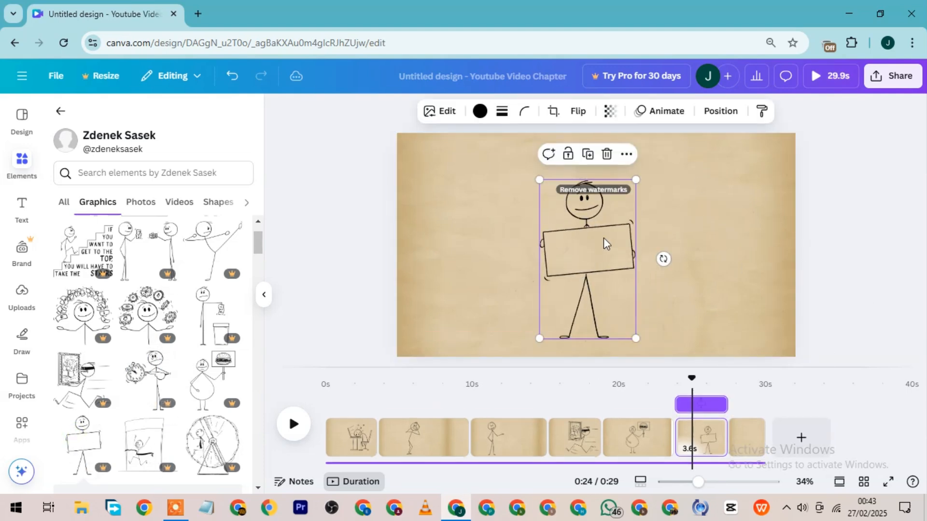
{"action": "left_click_drag", "start_coordinate": [636, 180], "coordinate": [667, 174]}
{"action": "left_click_drag", "start_coordinate": [560, 268], "coordinate": [560, 261]}
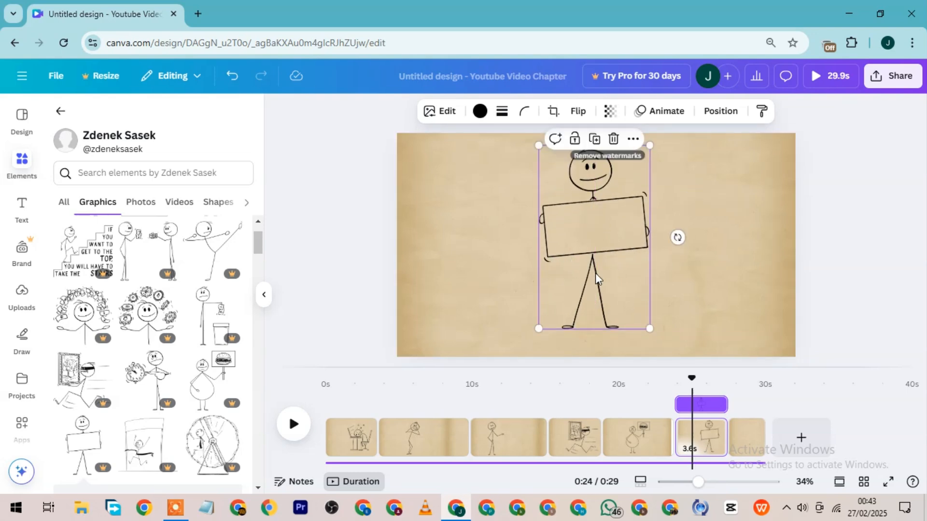
Add a subheading reading "ADDICTION" to the sixth page and place it on the stick figure's blank sign.
{"action": "left_click", "coordinate": [21, 208]}
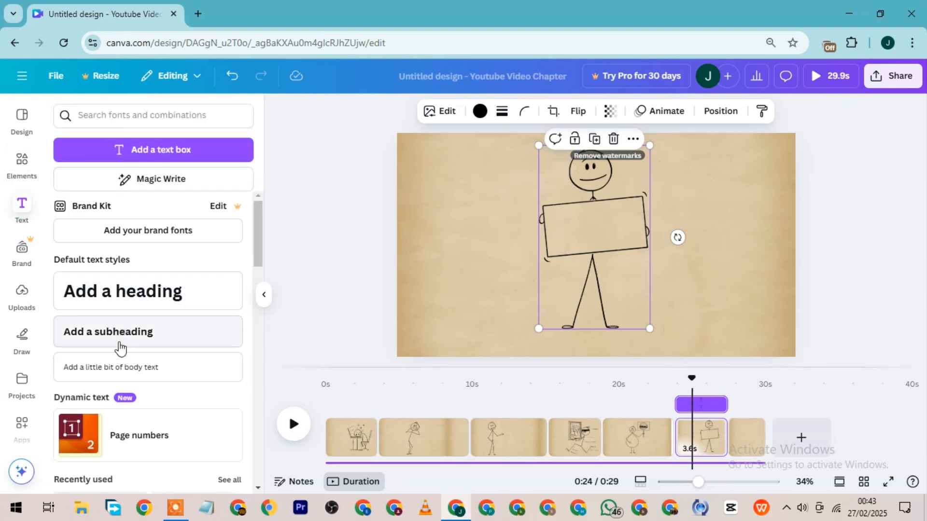
{"action": "left_click", "coordinate": [120, 332]}
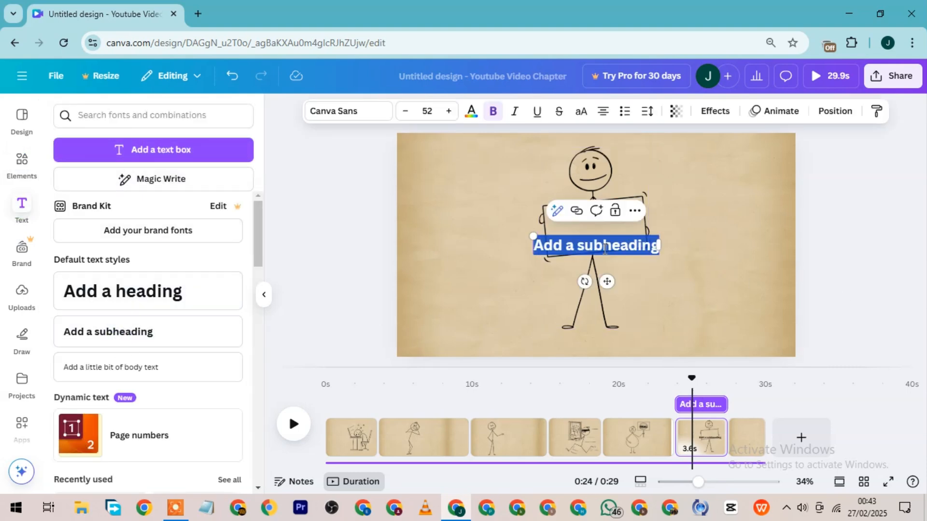
{"action": "type", "text": "ADDI"}
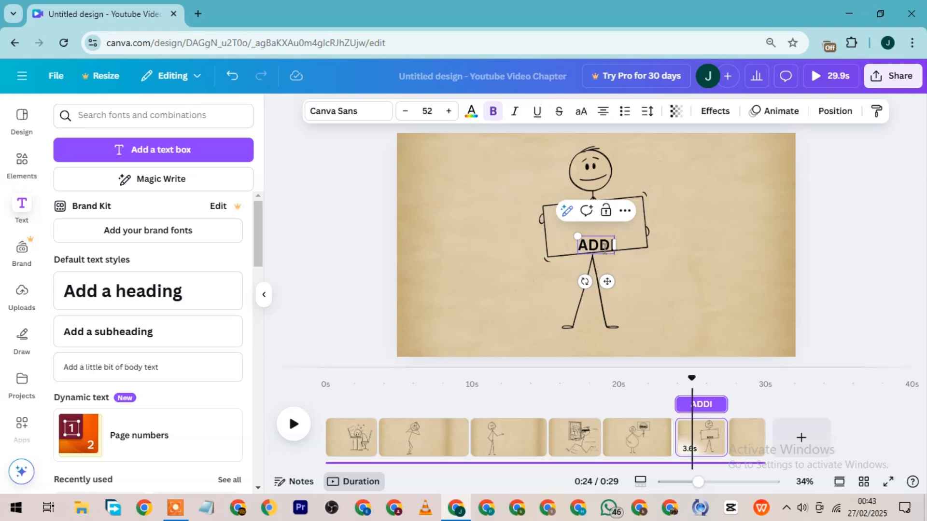
{"action": "type", "text": "CTION"}
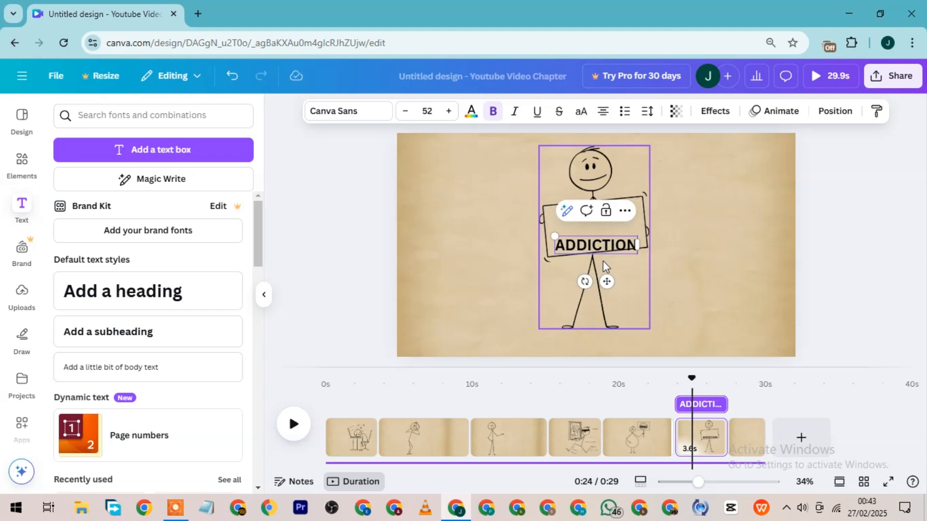
{"action": "left_click", "coordinate": [700, 281]}
{"action": "left_click_drag", "start_coordinate": [589, 245], "coordinate": [586, 226]}
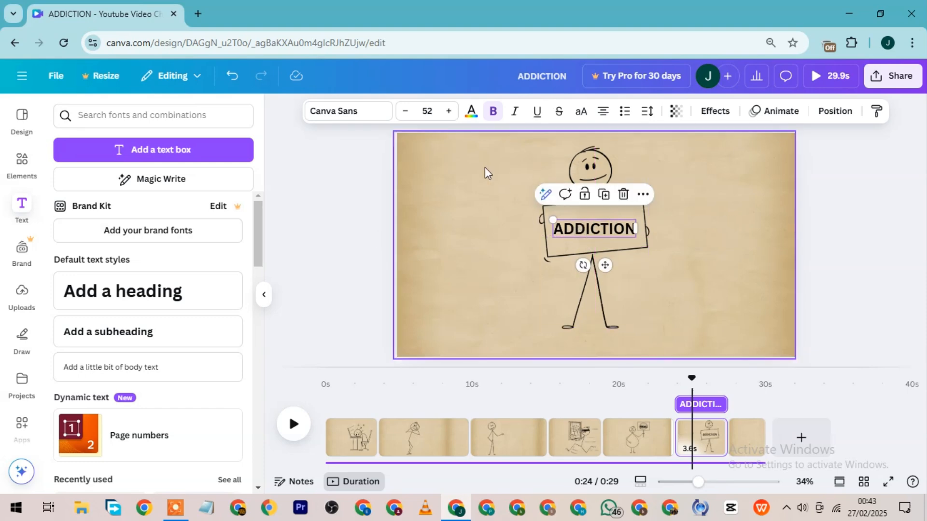
Set the "ADDICTION" text to the Gagalin font and enlarge it to size 74.1 so it spans the sign.
{"action": "left_click", "coordinate": [343, 111]}
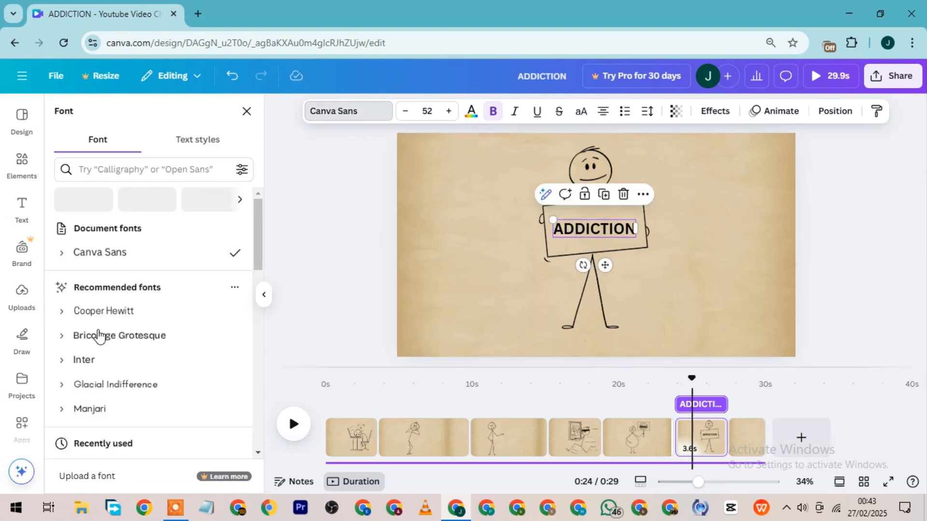
{"action": "scroll", "coordinate": [132, 347], "scroll_direction": "down", "scroll_amount": 3}
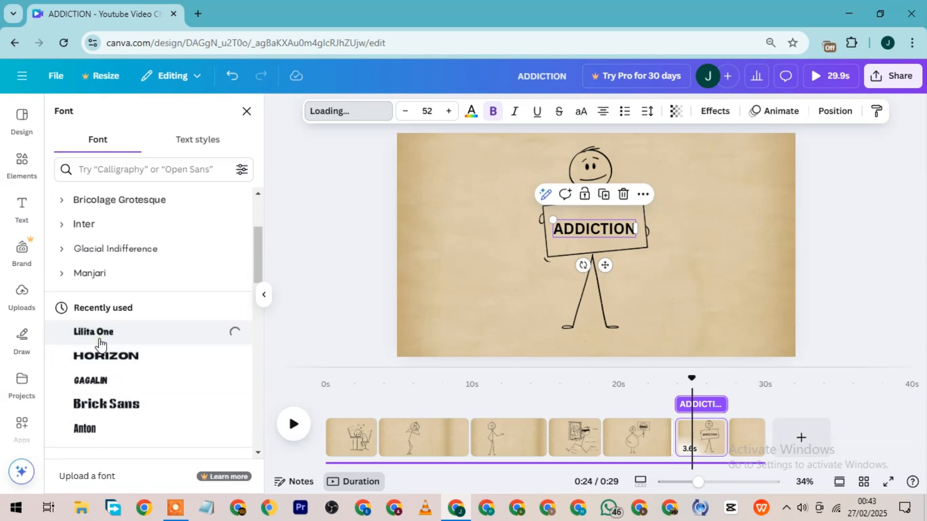
{"action": "scroll", "coordinate": [135, 396], "scroll_direction": "down", "scroll_amount": 5}
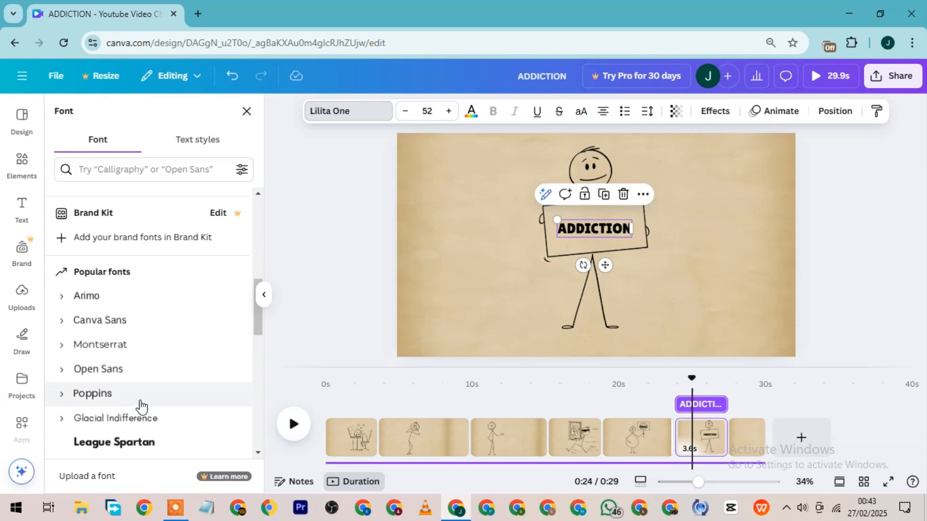
{"action": "scroll", "coordinate": [141, 407], "scroll_direction": "down", "scroll_amount": 7}
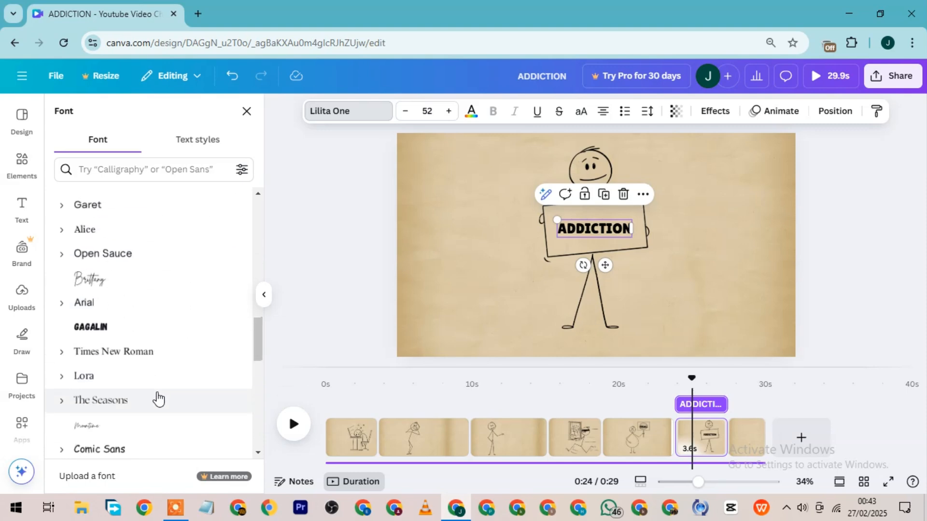
{"action": "left_click", "coordinate": [80, 327]}
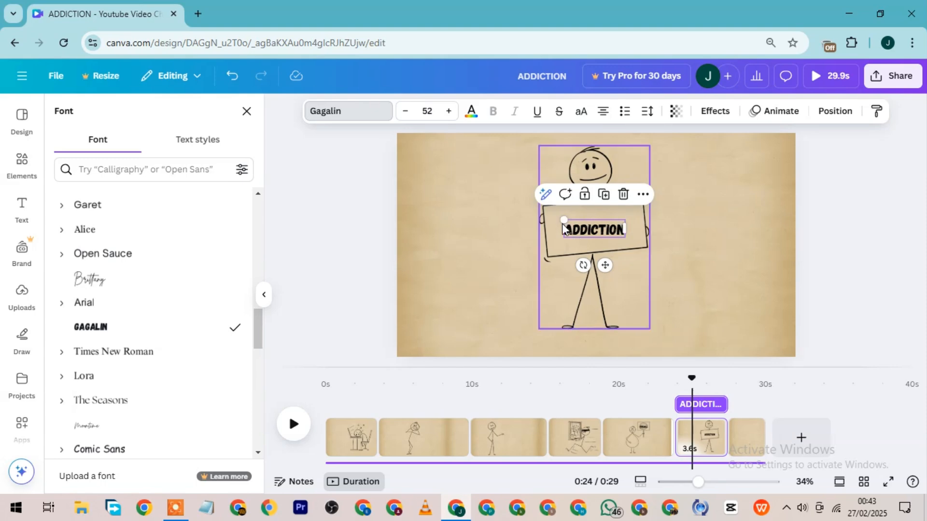
{"action": "mouse_move", "coordinate": [561, 223]}
{"action": "left_mouse_down"}
{"action": "mouse_move", "coordinate": [541, 210]}
{"action": "mouse_move", "coordinate": [550, 216]}
{"action": "left_mouse_up"}
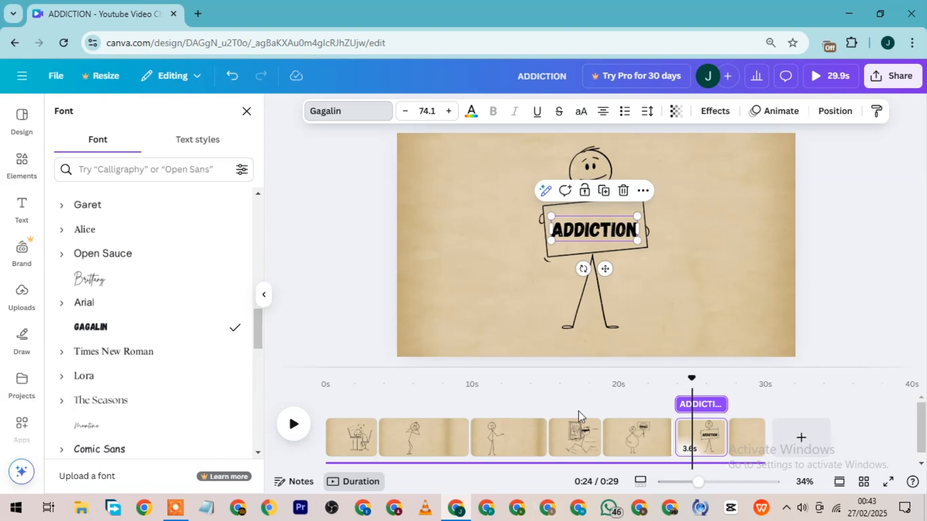
Play the video from the start of the sixth page into the last page.
{"action": "left_click_drag", "start_coordinate": [690, 386], "coordinate": [674, 398]}
{"action": "key", "text": "space"}
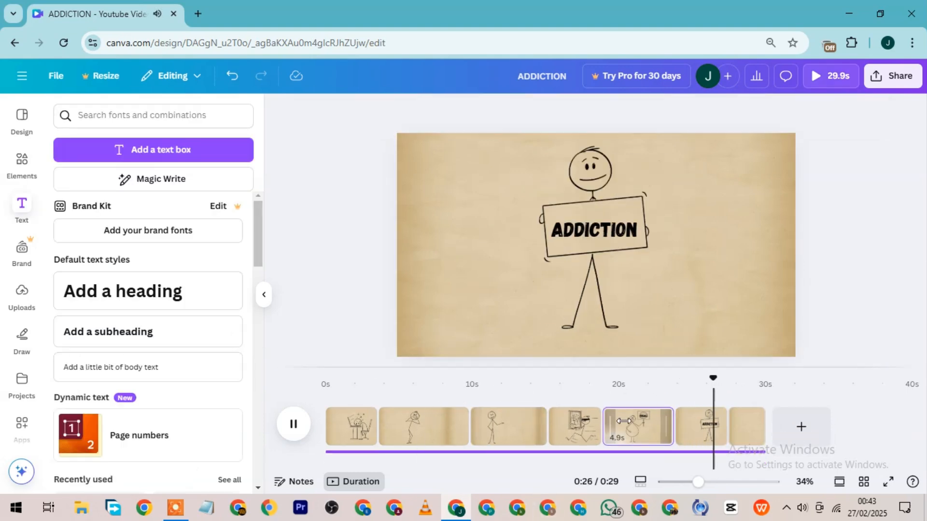
{"action": "key", "text": "space"}
{"action": "key", "text": "space"}
{"action": "key", "text": "space"}
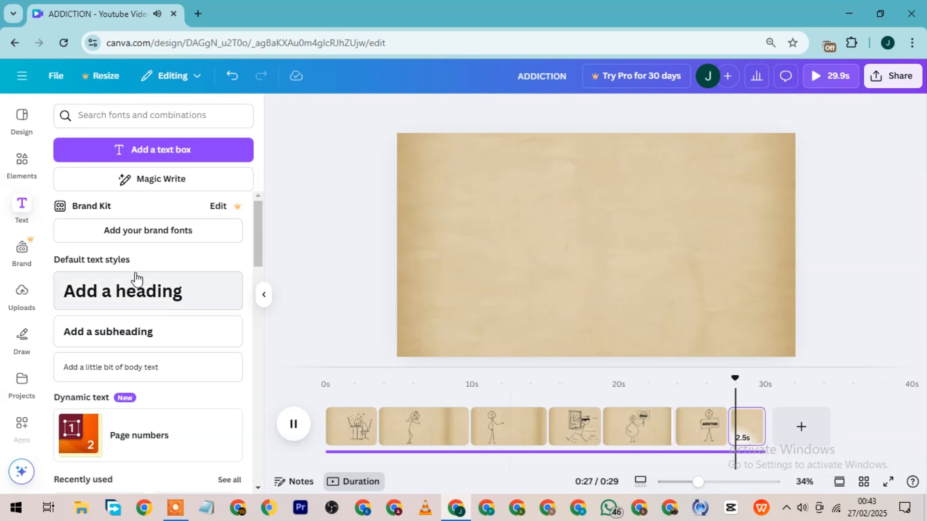
Add the graphic of a large hand holding up a drooping stick figure to the last page at most of the page height.
{"action": "left_click", "coordinate": [24, 165]}
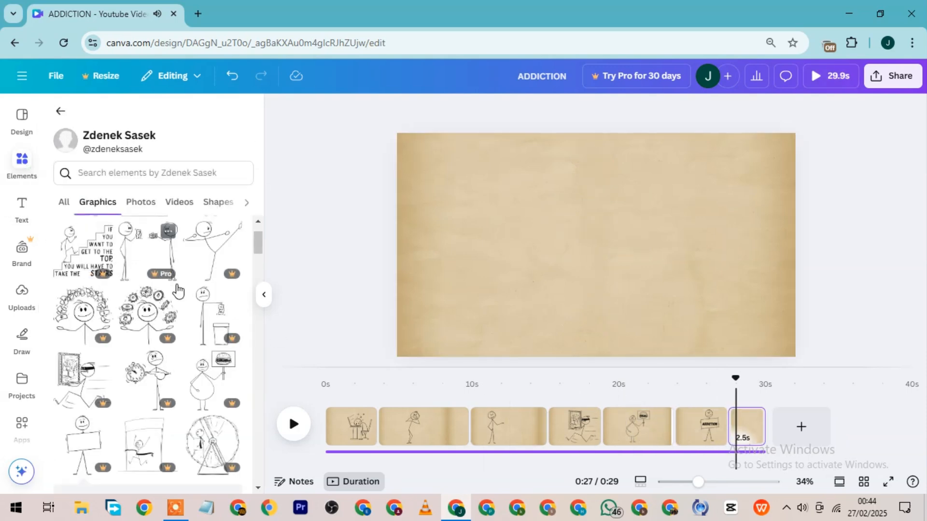
{"action": "key", "text": "space"}
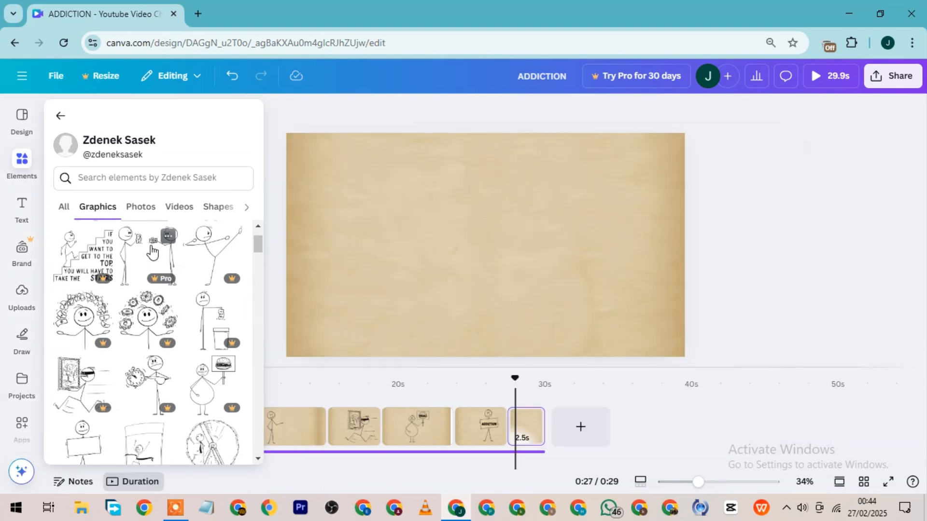
{"action": "left_click", "coordinate": [155, 257]}
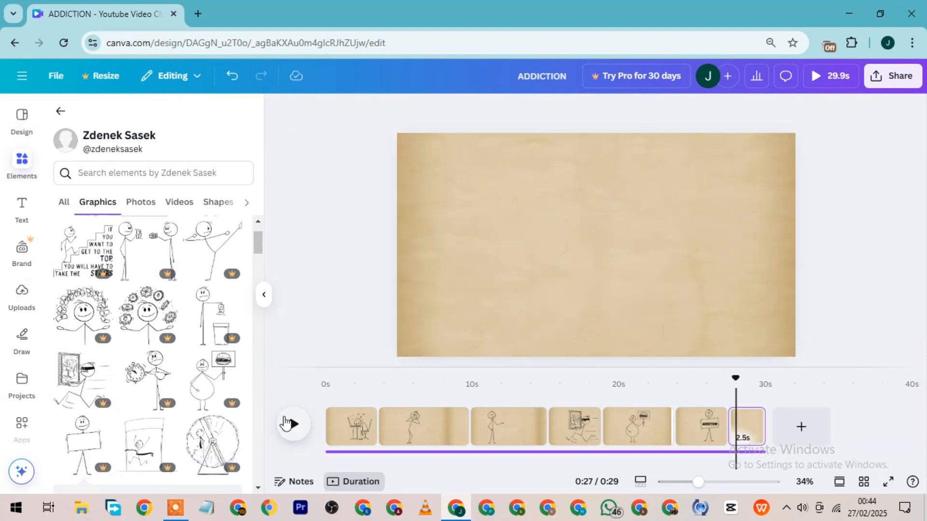
{"action": "left_click", "coordinate": [286, 423]}
{"action": "left_click", "coordinate": [287, 424]}
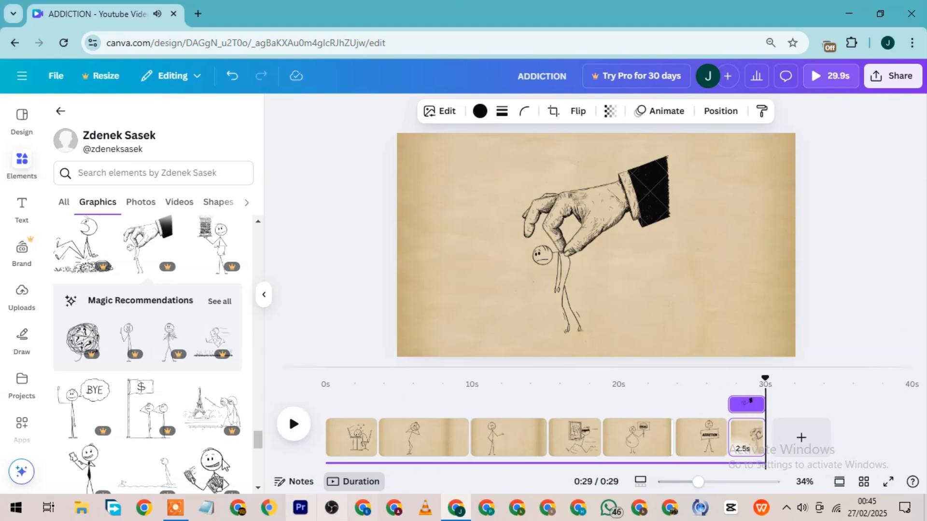
Play the video from the beginning to about 9 seconds and move the second page's worried stick figure left of the page center.
{"action": "left_click", "coordinate": [330, 381]}
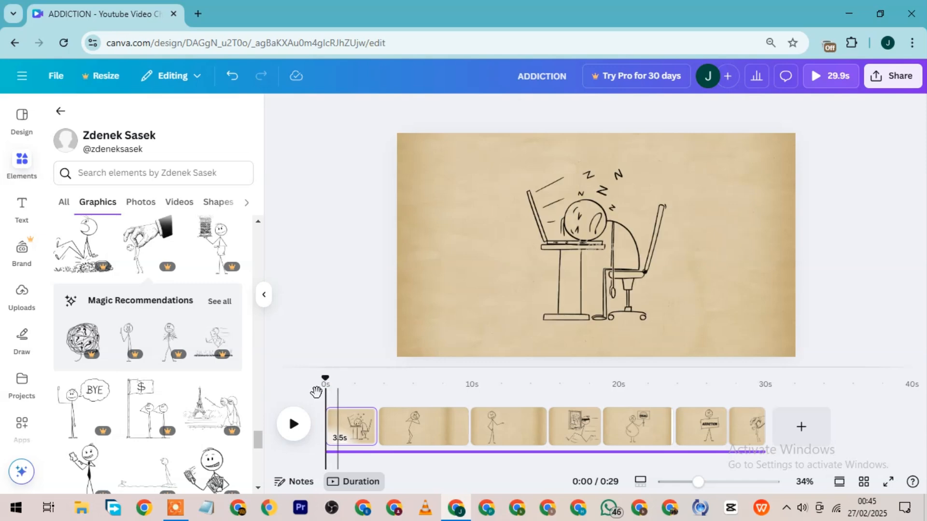
{"action": "left_click", "coordinate": [295, 427]}
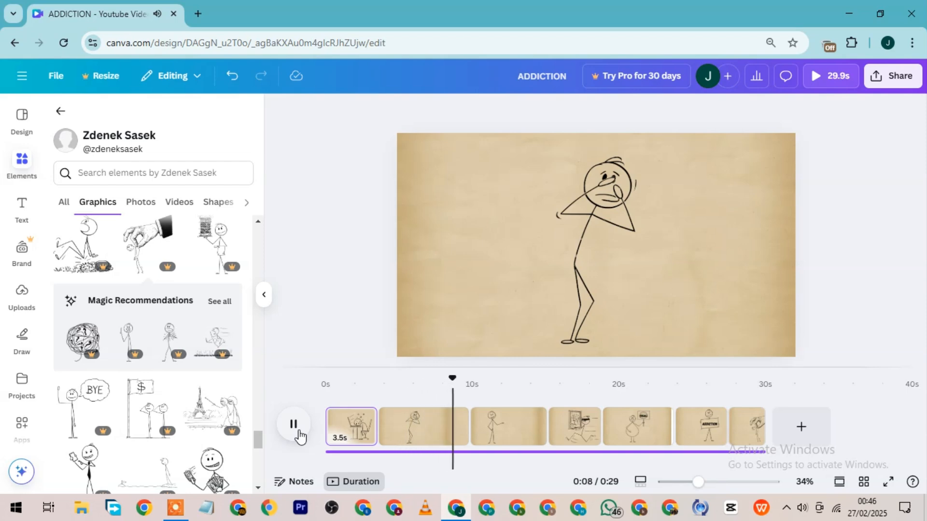
{"action": "left_click", "coordinate": [294, 425]}
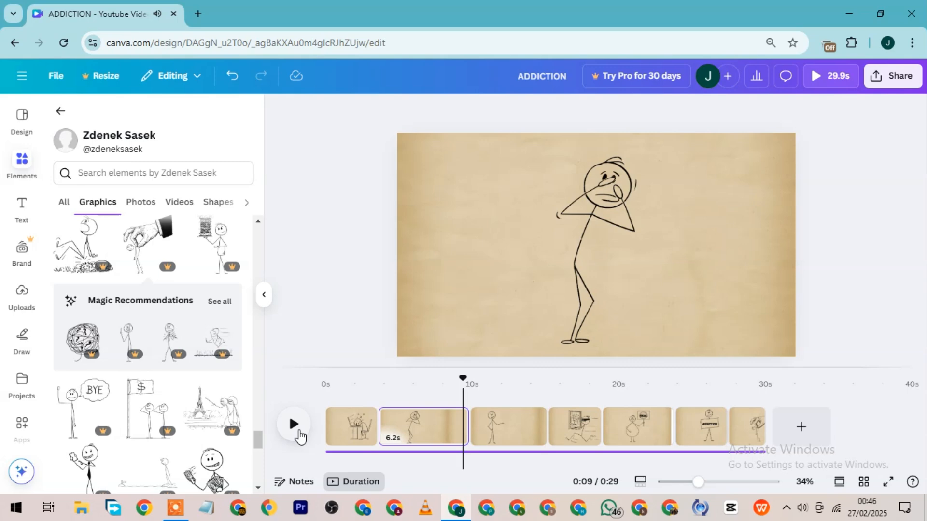
{"action": "left_click", "coordinate": [583, 254]}
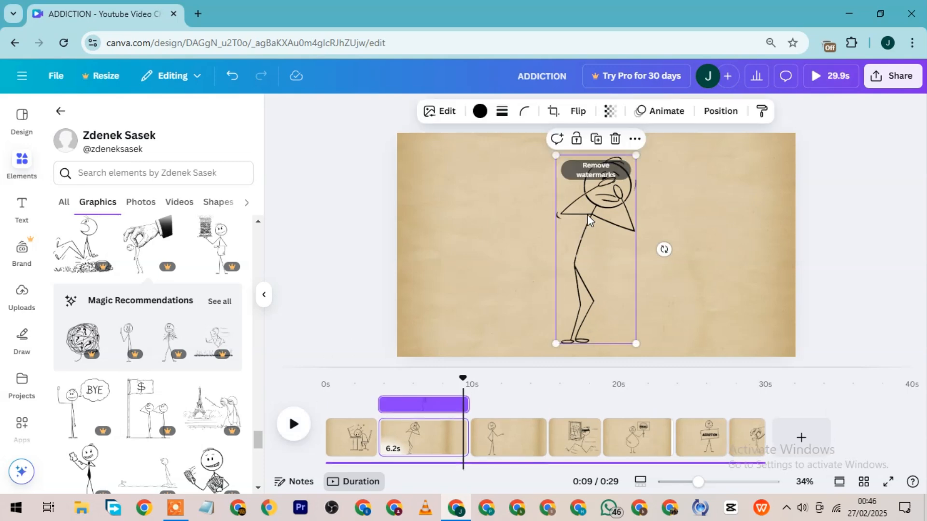
{"action": "left_click_drag", "start_coordinate": [587, 235], "coordinate": [538, 234]}
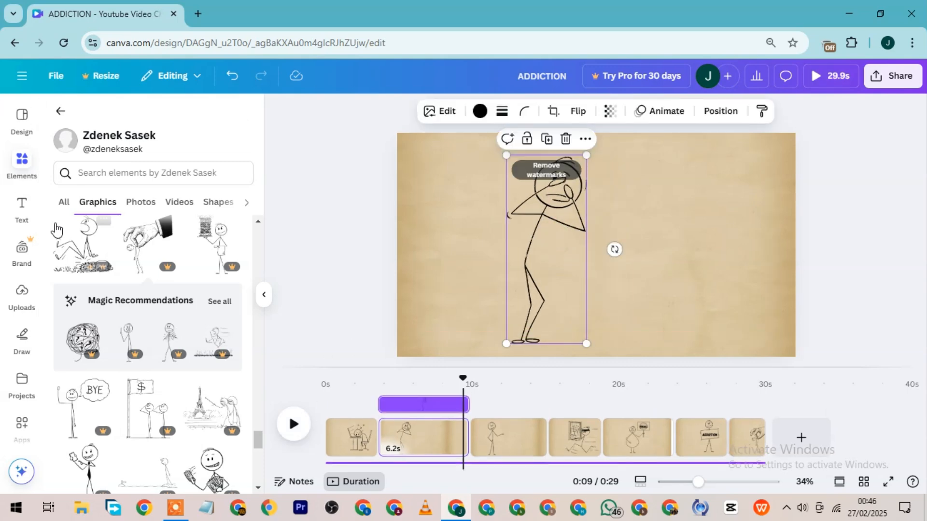
Add a subheading text box to the second page at about 8 seconds and place it to the right of the stick figure.
{"action": "left_click", "coordinate": [22, 214]}
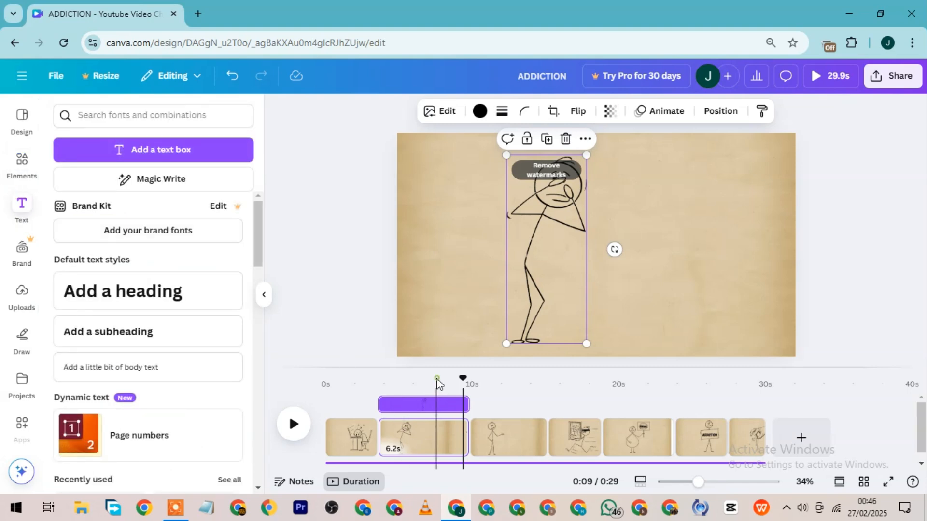
{"action": "left_click", "coordinate": [437, 383]}
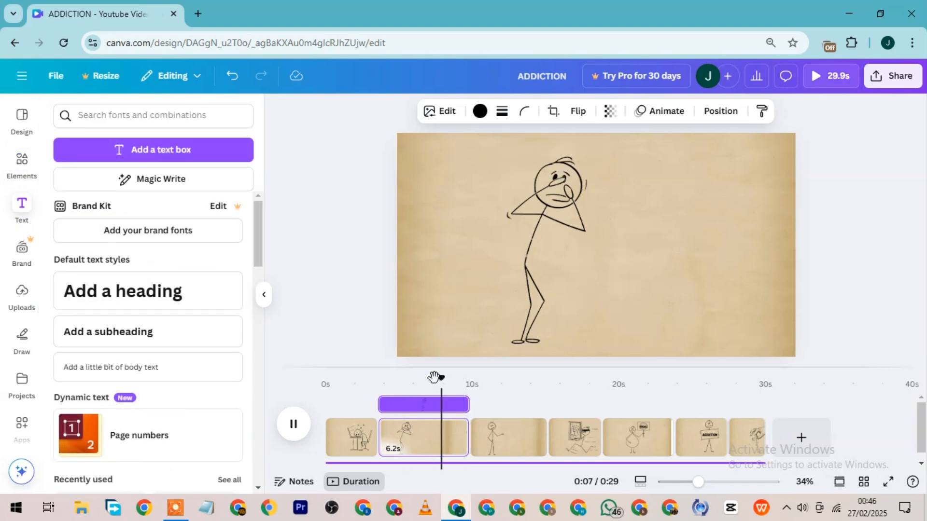
{"action": "left_click", "coordinate": [123, 336]}
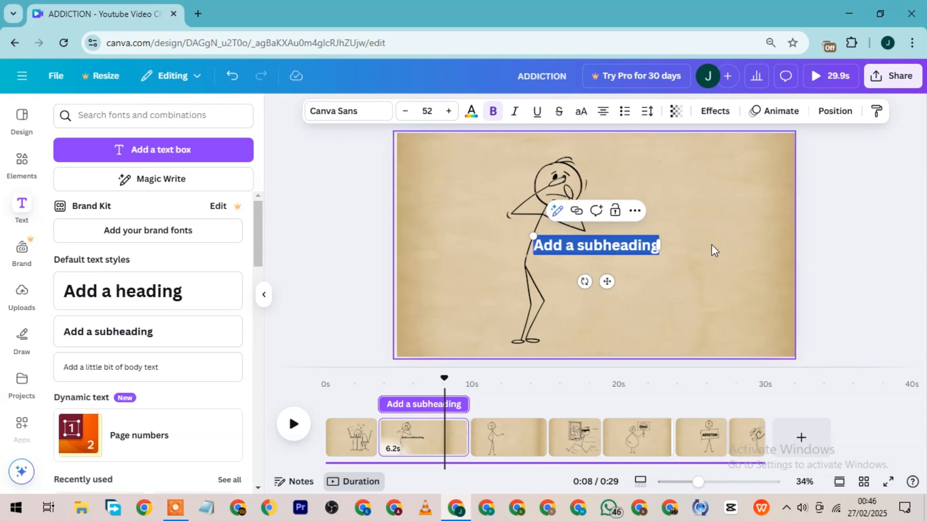
{"action": "left_click", "coordinate": [717, 247]}
{"action": "left_click", "coordinate": [612, 249]}
{"action": "left_click_drag", "start_coordinate": [612, 249], "coordinate": [691, 212]}
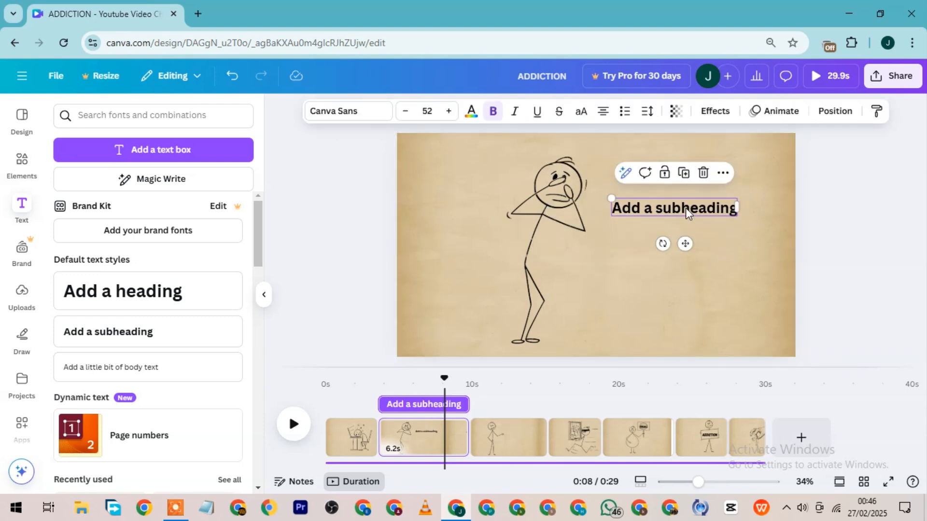
Replace the second page's subheading text with "ARE YOU STILL WATCHING?!!!!", putting each word on its own line.
{"action": "double_click", "coordinate": [685, 207]}
{"action": "type", "text": "AR"}
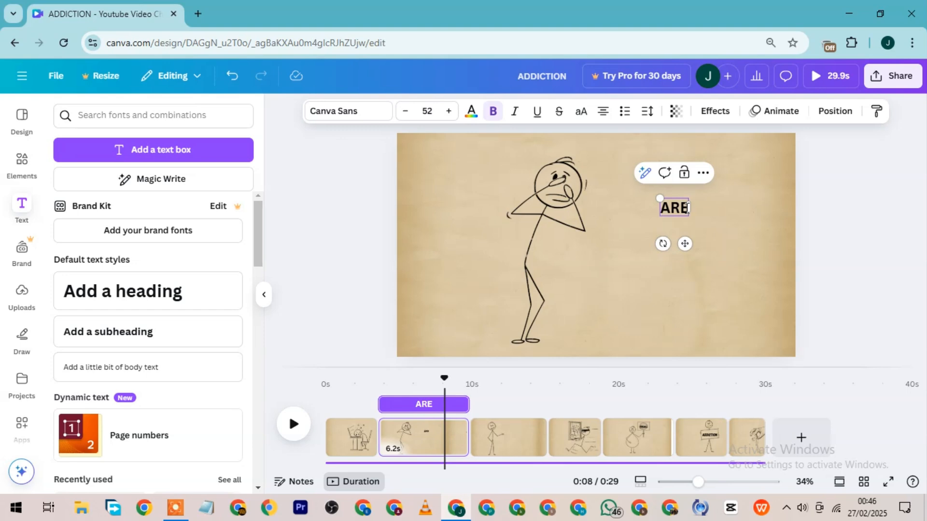
{"action": "type", "text": "E"}
{"action": "key", "text": "Return"}
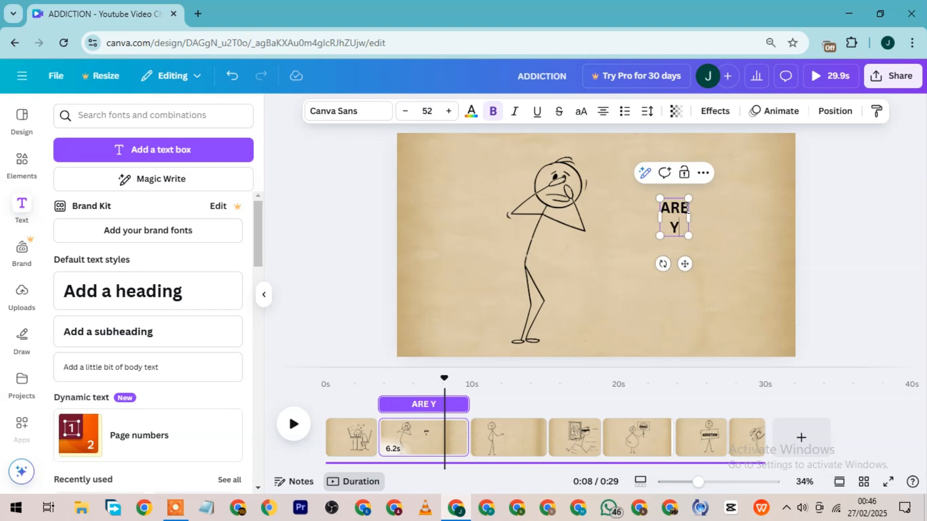
{"action": "type", "text": "YOU"}
{"action": "key", "text": "Return"}
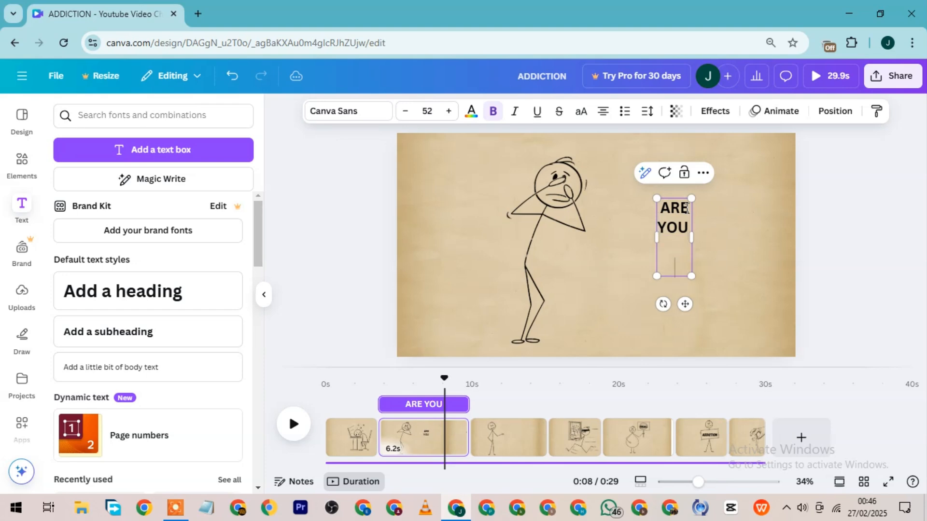
{"action": "type", "text": "ATILL"}
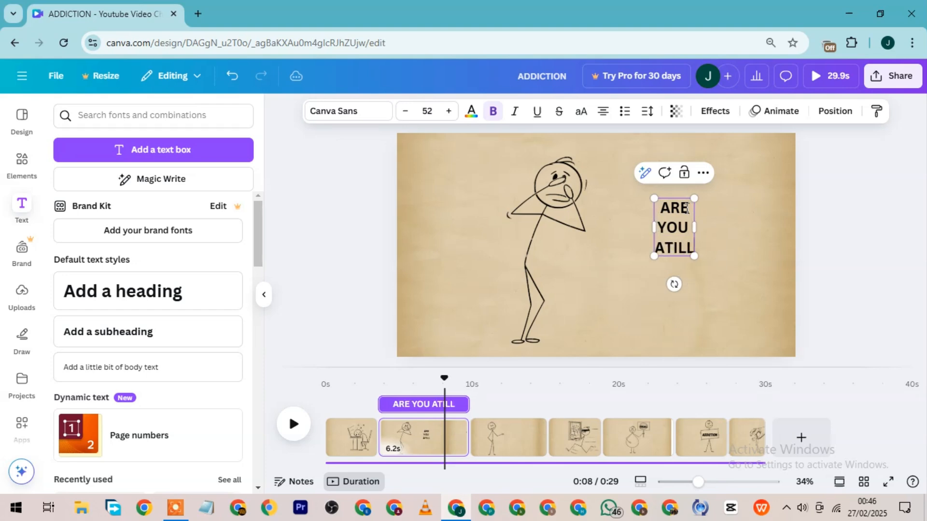
{"action": "key", "text": "BackSpace"}
{"action": "key", "text": "BackSpace"}
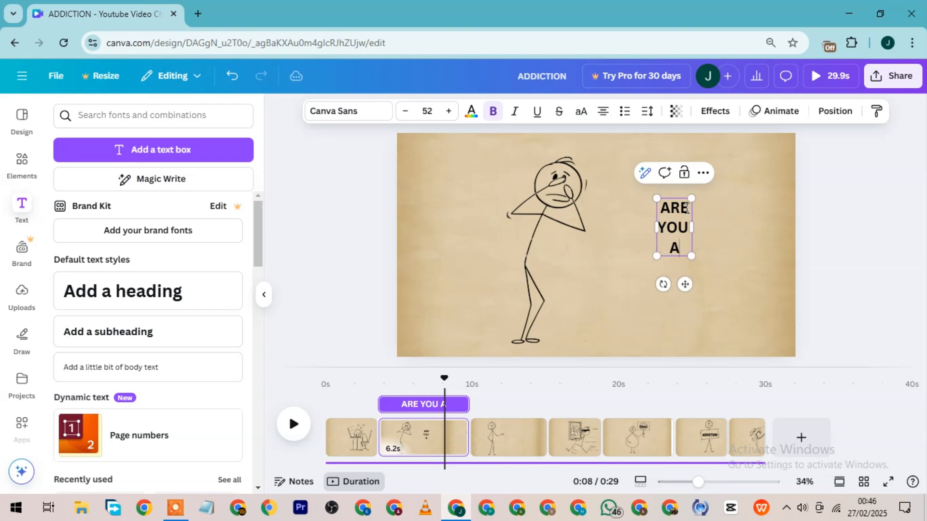
{"action": "type", "text": "L"}
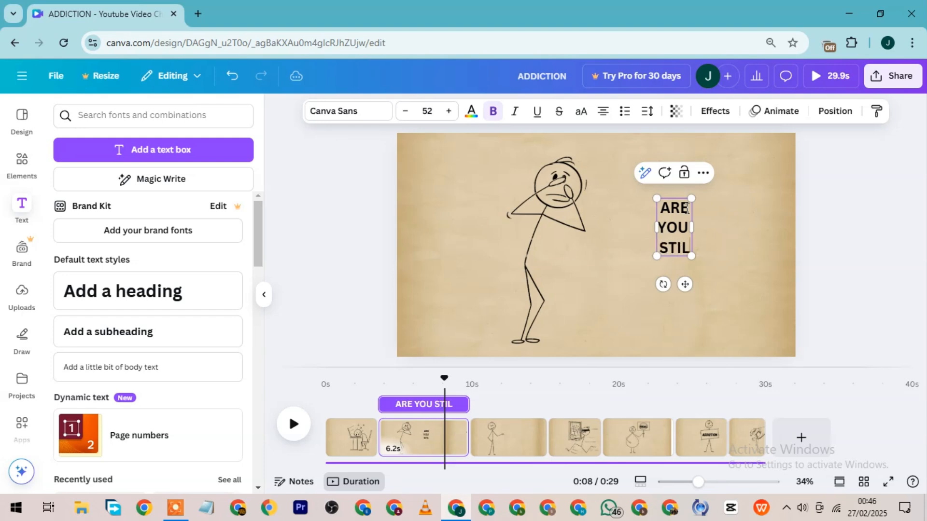
{"action": "type", "text": "L"}
{"action": "key", "text": "Return"}
{"action": "type", "text": "WATCHING"}
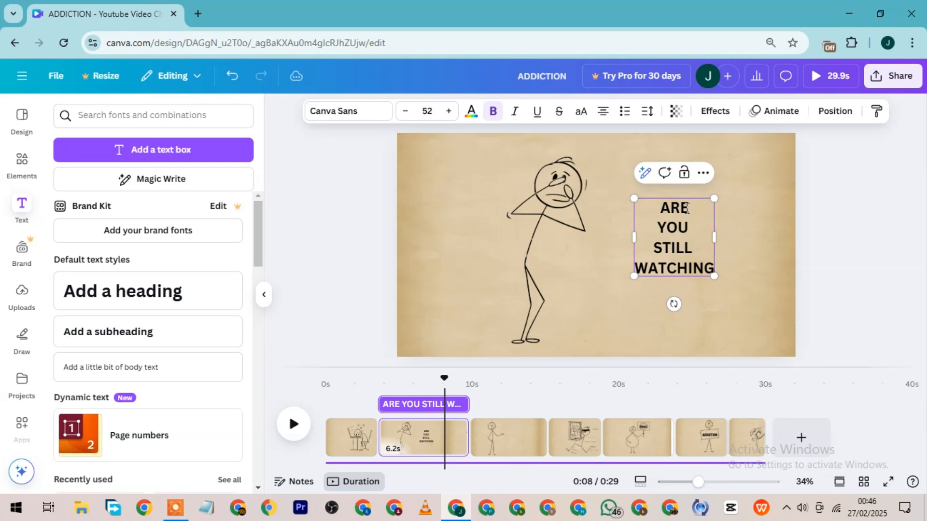
{"action": "type", "text": "?!!!!"}
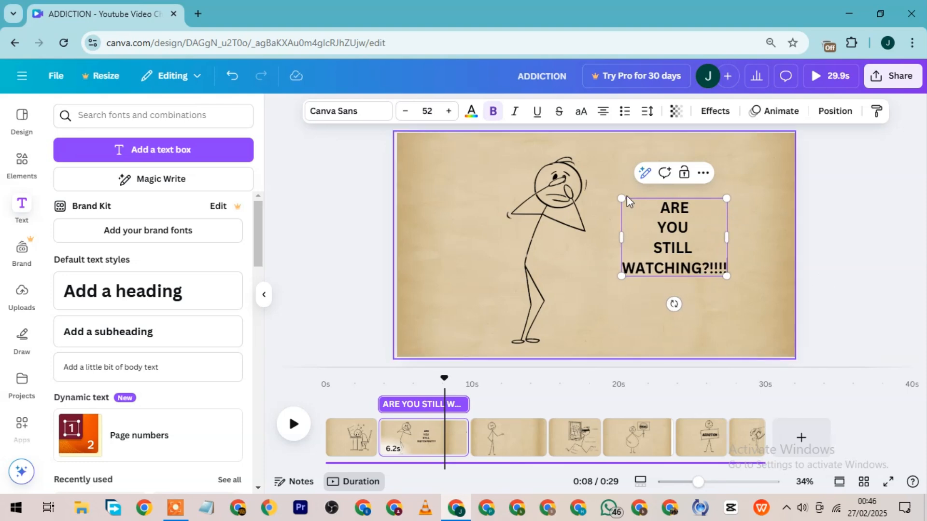
Enlarge the second page's caption to about font size 78.9 and shift it slightly away from the stick figure.
{"action": "left_click_drag", "start_coordinate": [620, 198], "coordinate": [594, 179]}
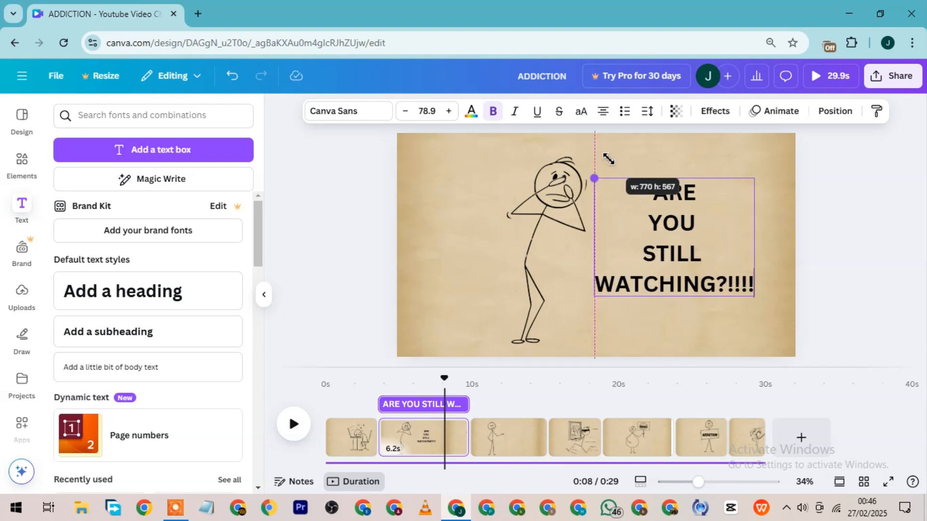
{"action": "left_click", "coordinate": [842, 269]}
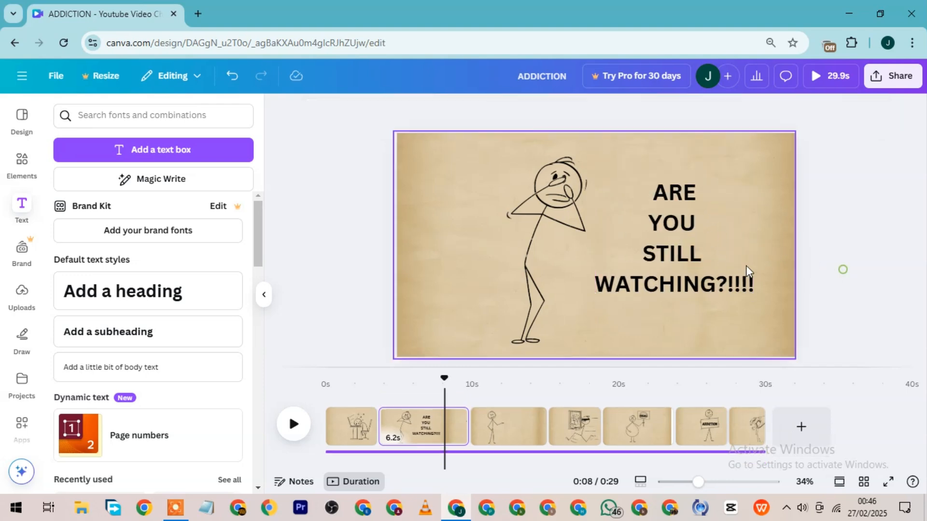
{"action": "mouse_move", "coordinate": [688, 261]}
{"action": "left_mouse_down"}
{"action": "mouse_move", "coordinate": [699, 264]}
{"action": "mouse_move", "coordinate": [693, 252]}
{"action": "left_mouse_up"}
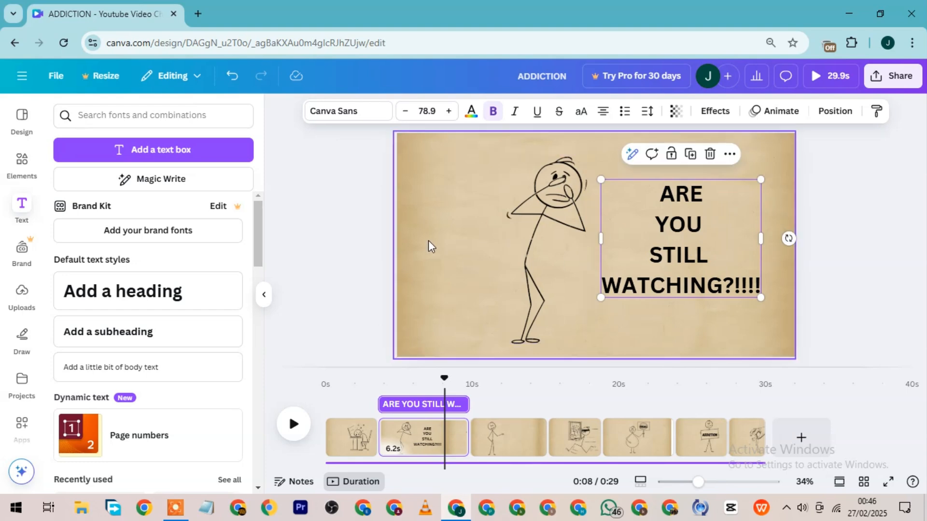
{"action": "left_click", "coordinate": [348, 233]}
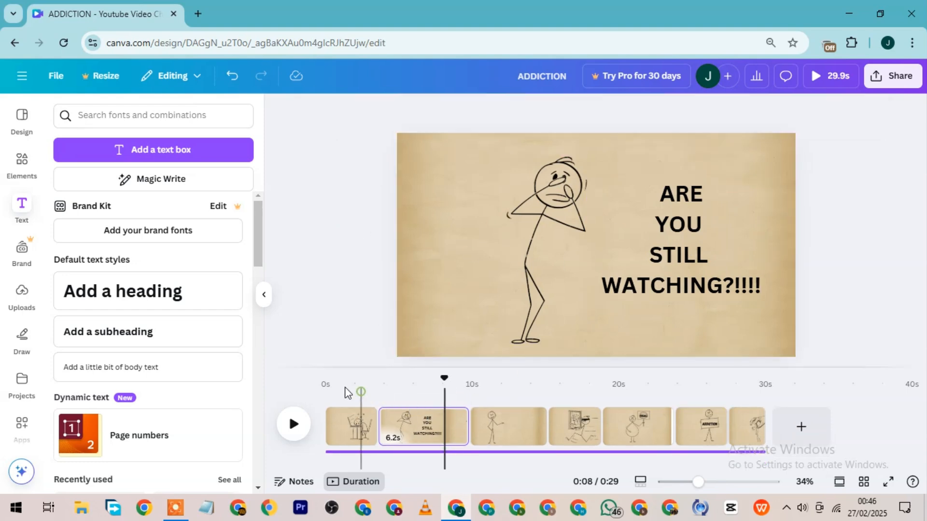
Play the first two pages and trim the caption's start to about 8 seconds, leaving it roughly 1.9 seconds long.
{"action": "left_click", "coordinate": [347, 392]}
{"action": "left_click", "coordinate": [294, 424]}
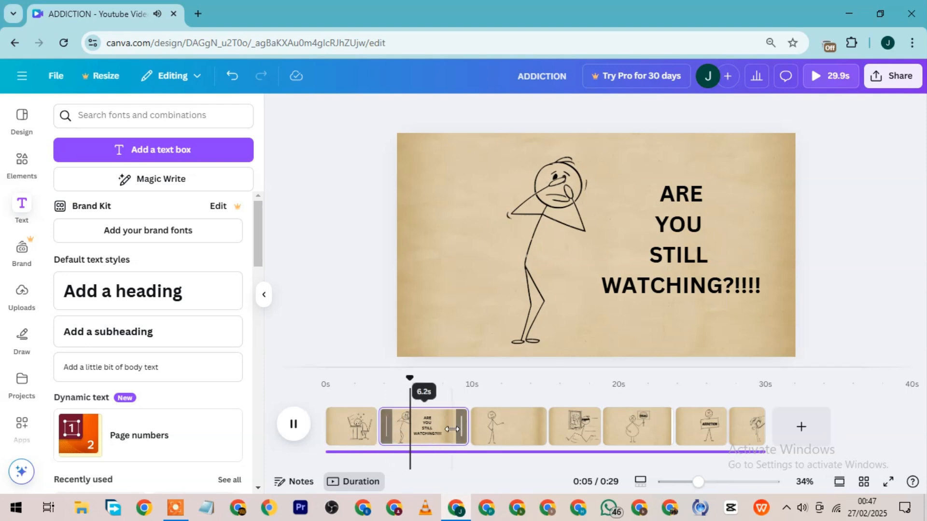
{"action": "left_click", "coordinate": [698, 239]}
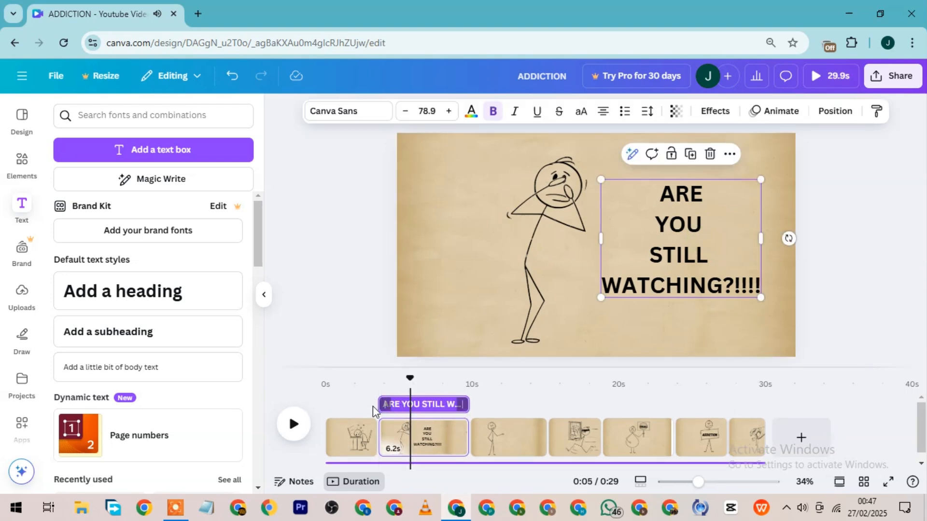
{"action": "left_click_drag", "start_coordinate": [380, 404], "coordinate": [412, 409]}
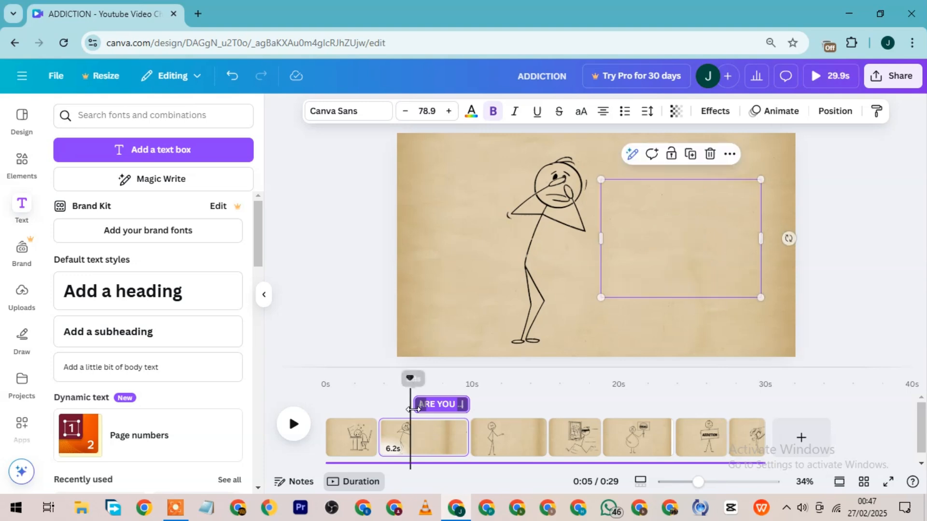
{"action": "left_click", "coordinate": [301, 428]}
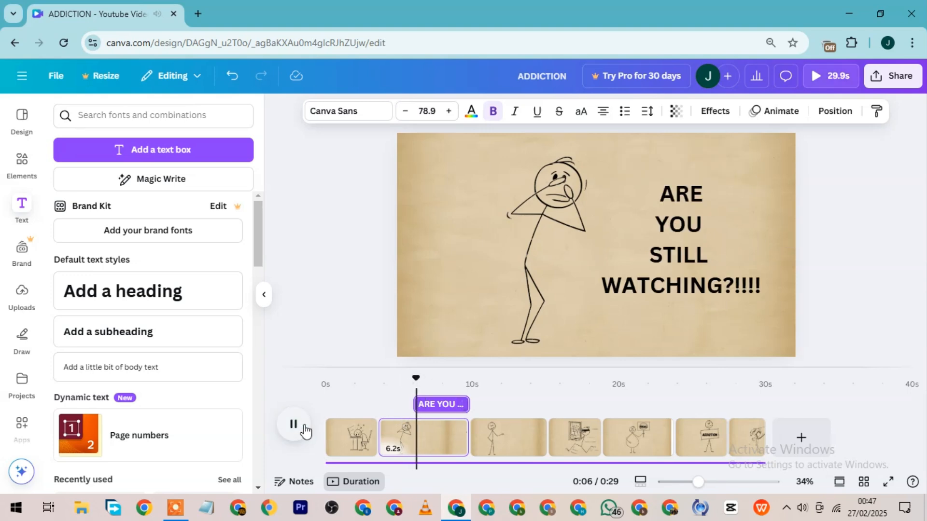
{"action": "left_click", "coordinate": [305, 432]}
{"action": "left_click", "coordinate": [304, 431]}
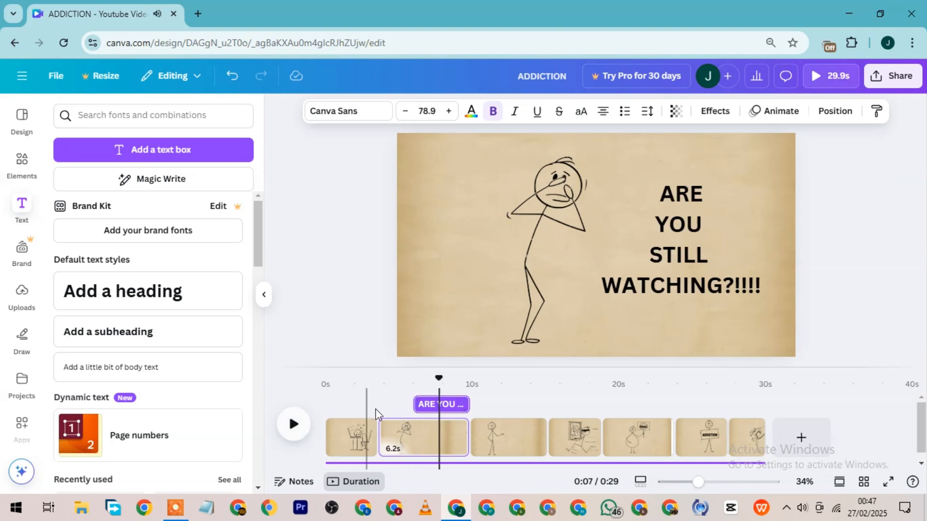
{"action": "left_click_drag", "start_coordinate": [426, 413], "coordinate": [441, 411]}
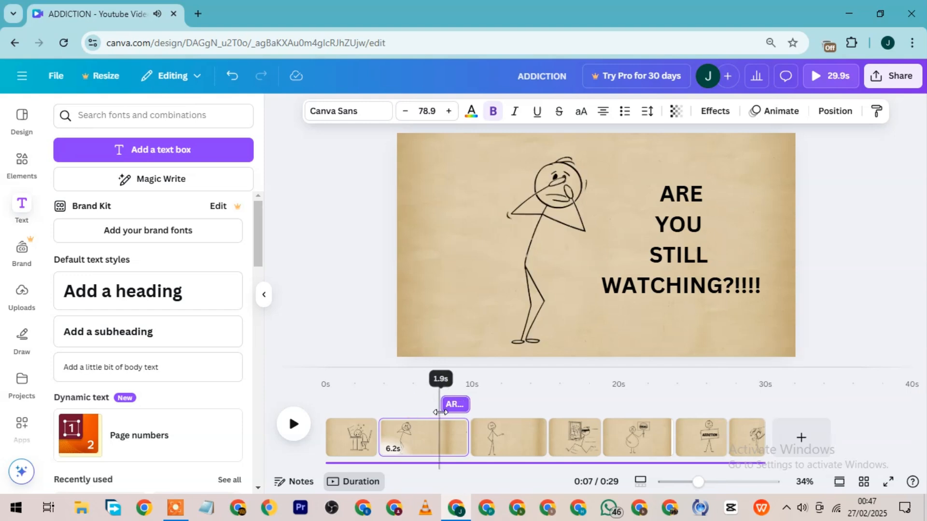
Play the video from about 7 seconds through the second page's caption to the end of the third page.
{"action": "key", "text": "space"}
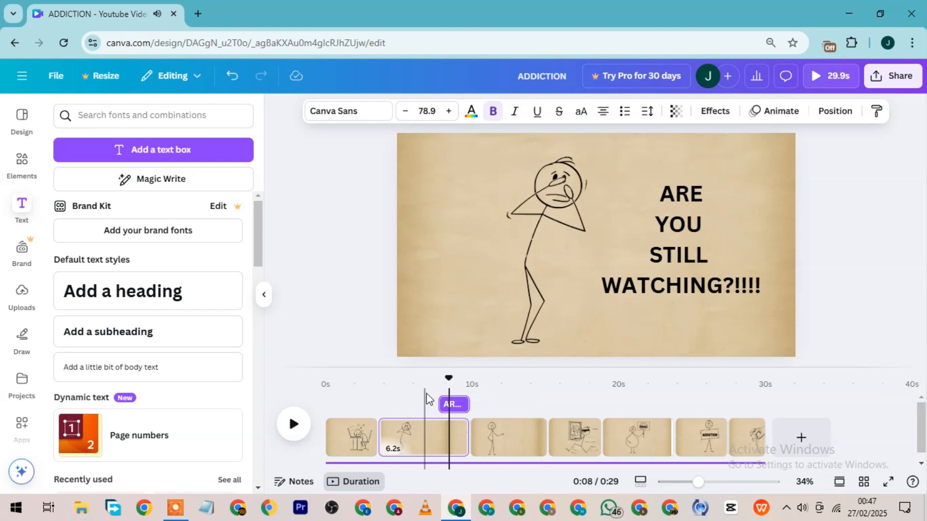
{"action": "left_click", "coordinate": [426, 394]}
{"action": "key", "text": "space"}
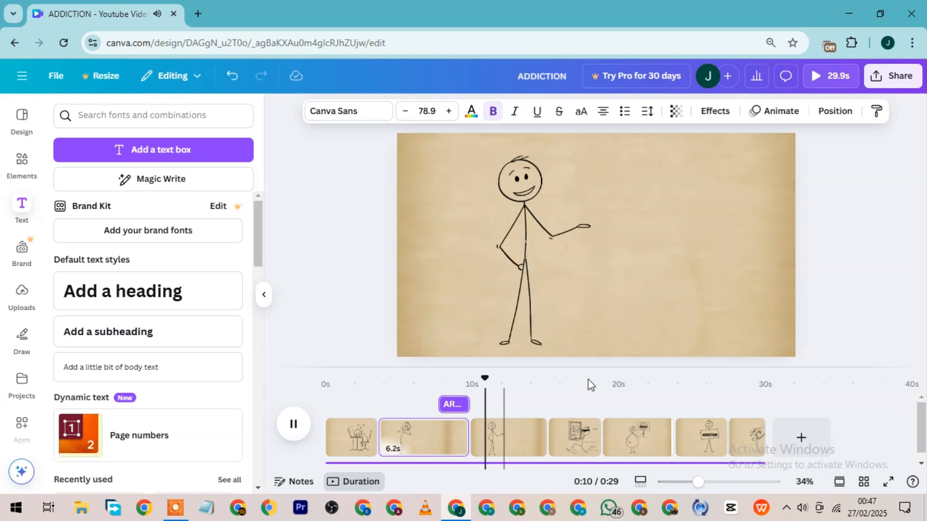
{"action": "left_click", "coordinate": [544, 273]}
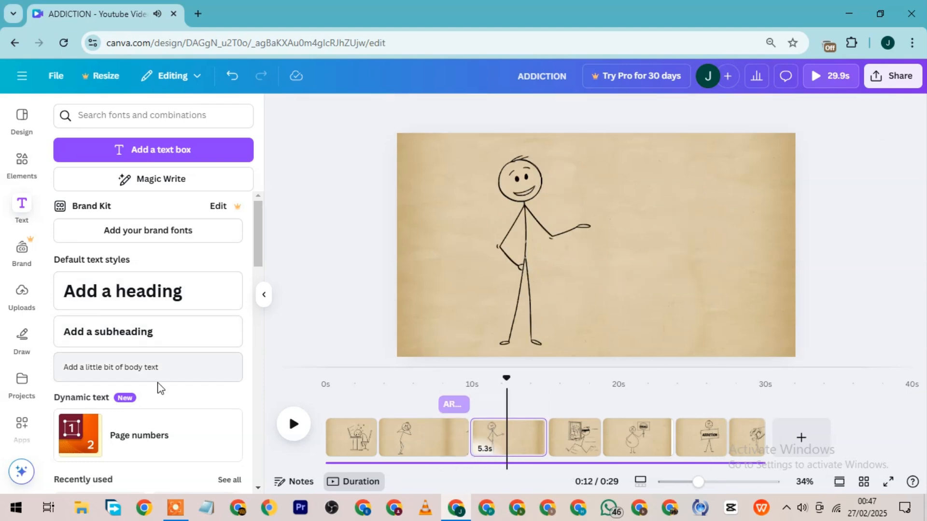
{"action": "left_click", "coordinate": [29, 168]}
{"action": "left_click", "coordinate": [264, 294]}
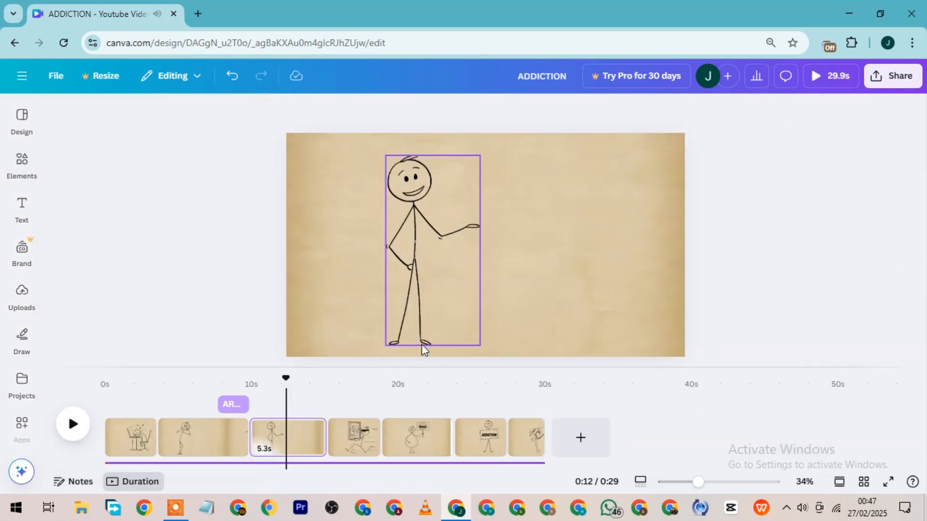
{"action": "left_click", "coordinate": [75, 426]}
{"action": "left_click", "coordinate": [31, 180]}
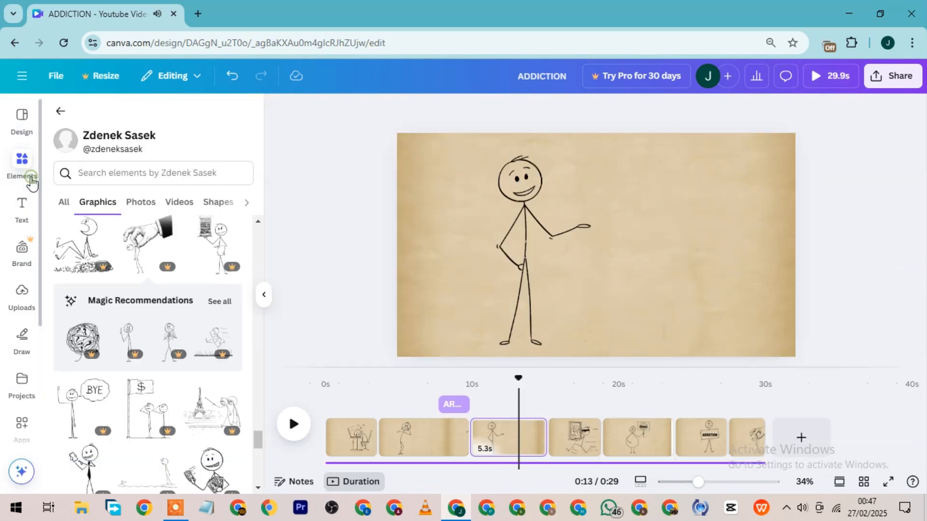
{"action": "left_click", "coordinate": [30, 180]}
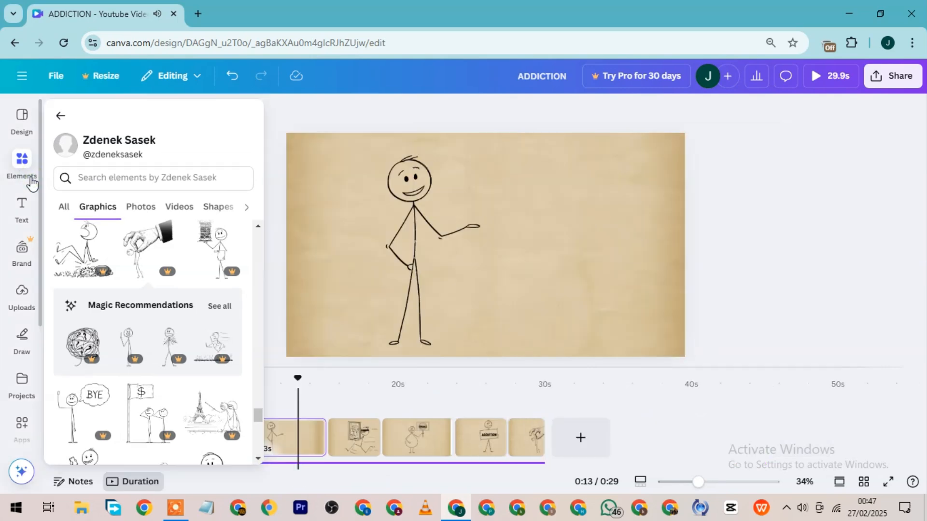
{"action": "left_click", "coordinate": [32, 179]}
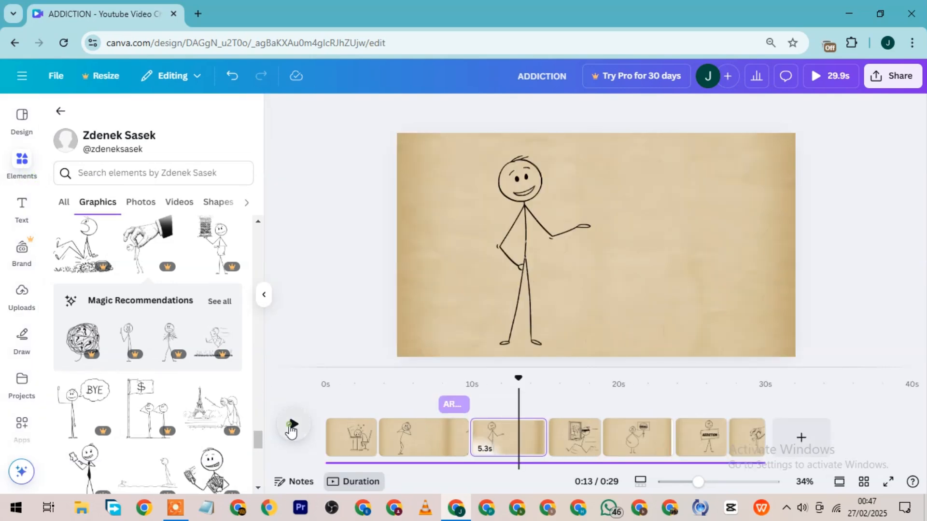
{"action": "left_click", "coordinate": [291, 425]}
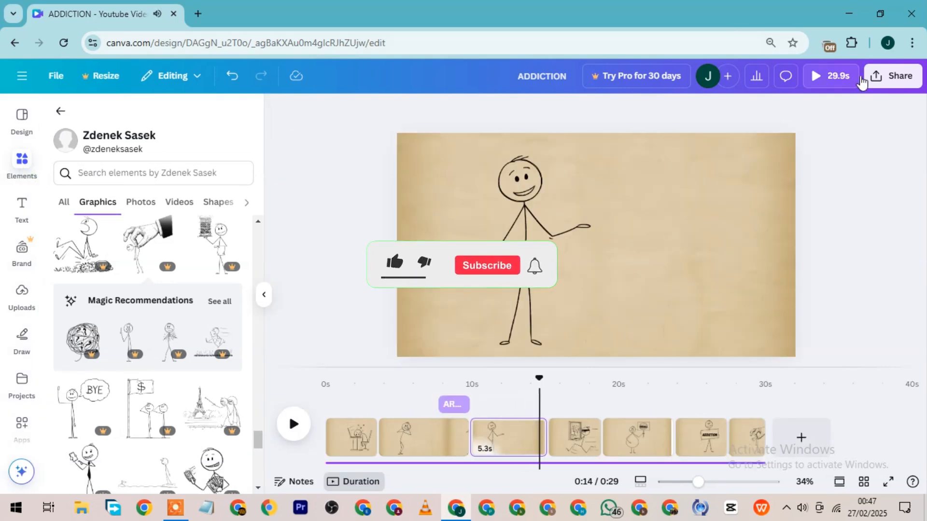
Download pages 1–7 as a 1080p MP4 video, choosing the free watermarked draft.
{"action": "left_click", "coordinate": [887, 88]}
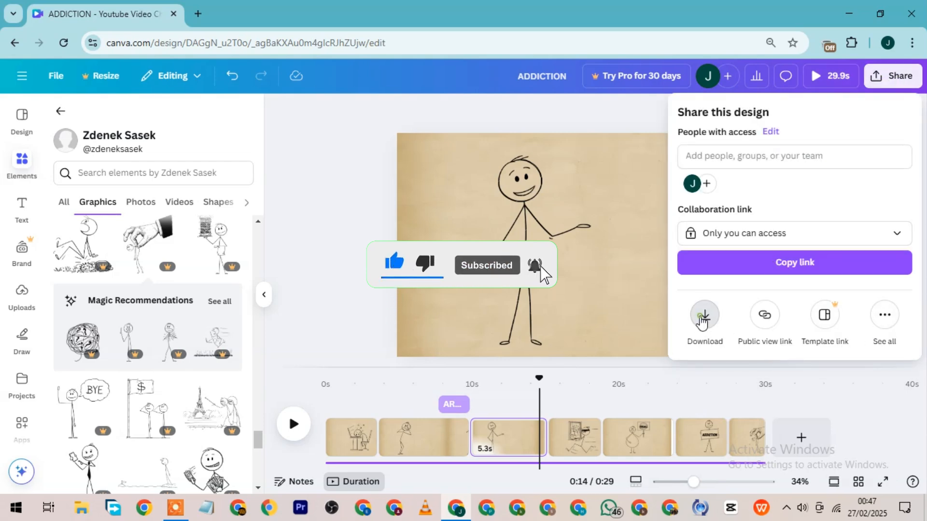
{"action": "left_click", "coordinate": [704, 318]}
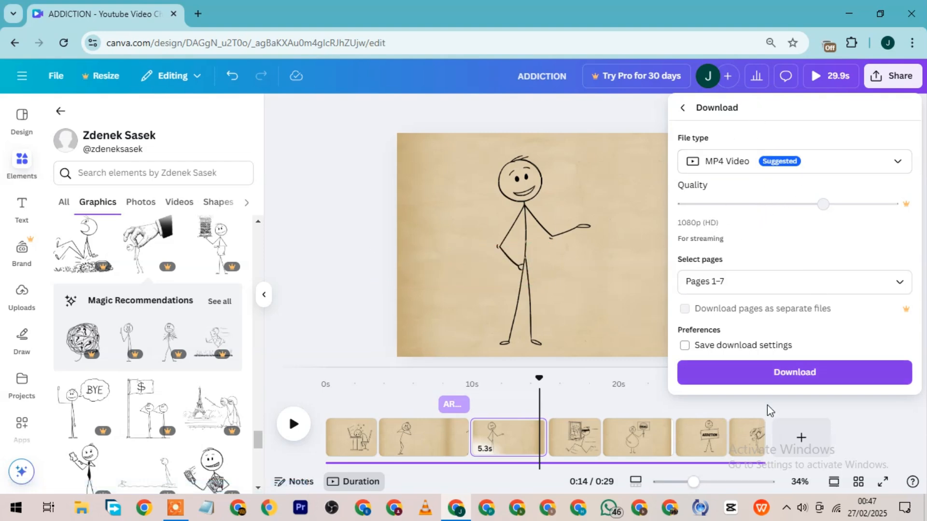
{"action": "left_click", "coordinate": [784, 377]}
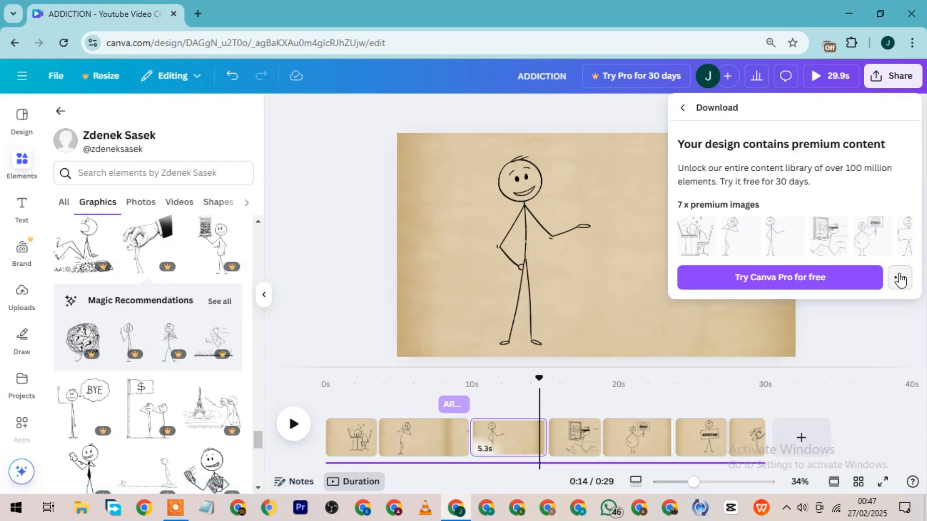
{"action": "left_click", "coordinate": [899, 278]}
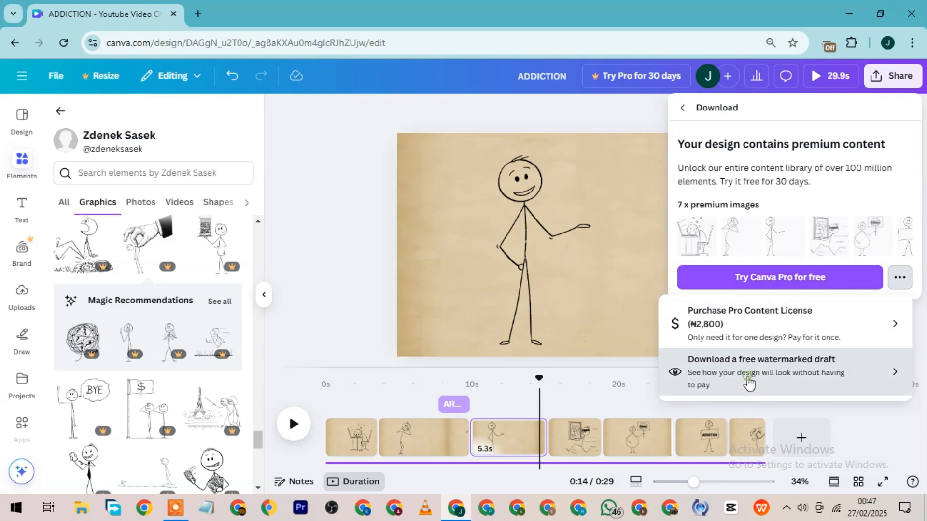
{"action": "left_click", "coordinate": [748, 383]}
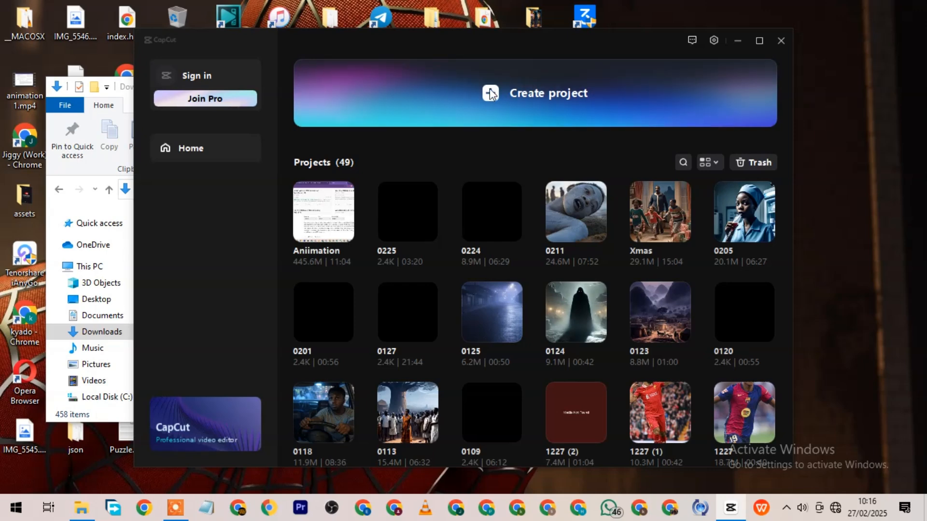
Create a new CapCut project, place ADDICTION.mp4 from the Downloads folder on its timeline, and play the first few seconds.
{"action": "left_click", "coordinate": [482, 95]}
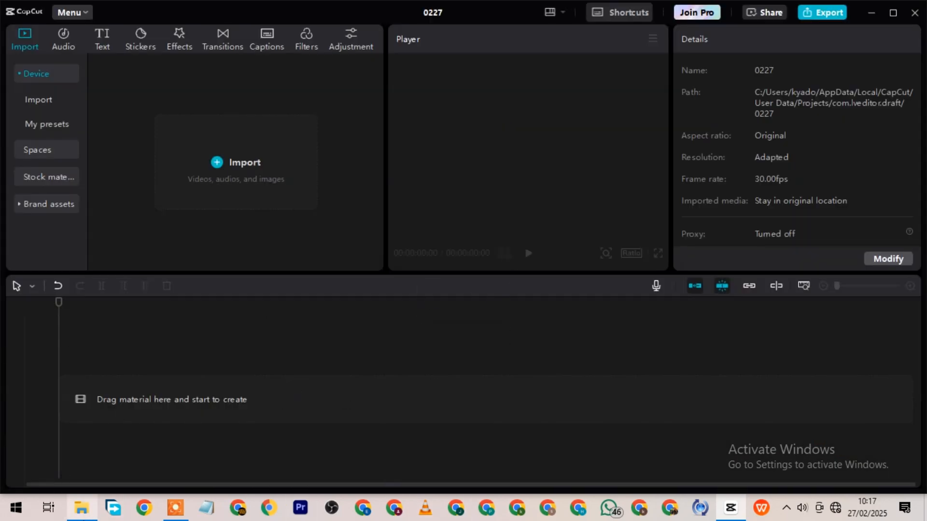
{"action": "left_click", "coordinate": [81, 508]}
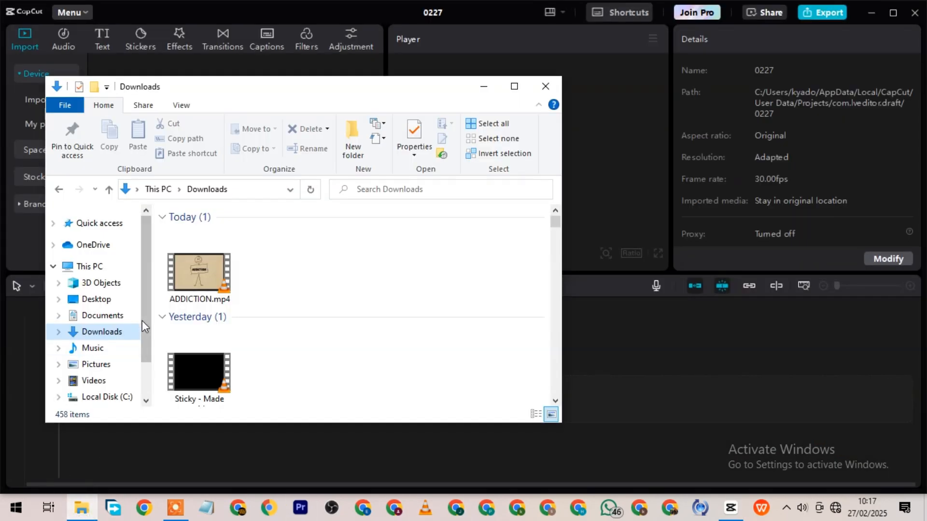
{"action": "left_click", "coordinate": [212, 261]}
{"action": "left_click_drag", "start_coordinate": [592, 348], "coordinate": [599, 408]}
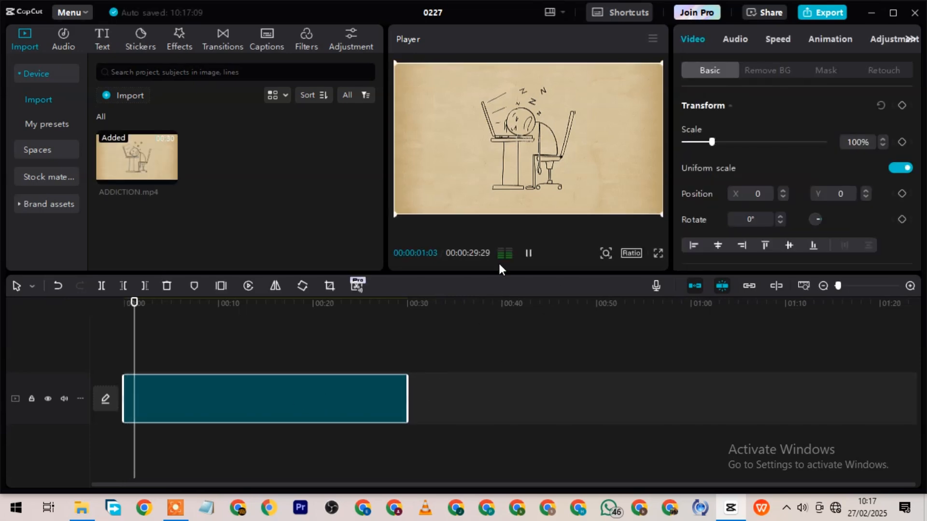
{"action": "key", "text": "space"}
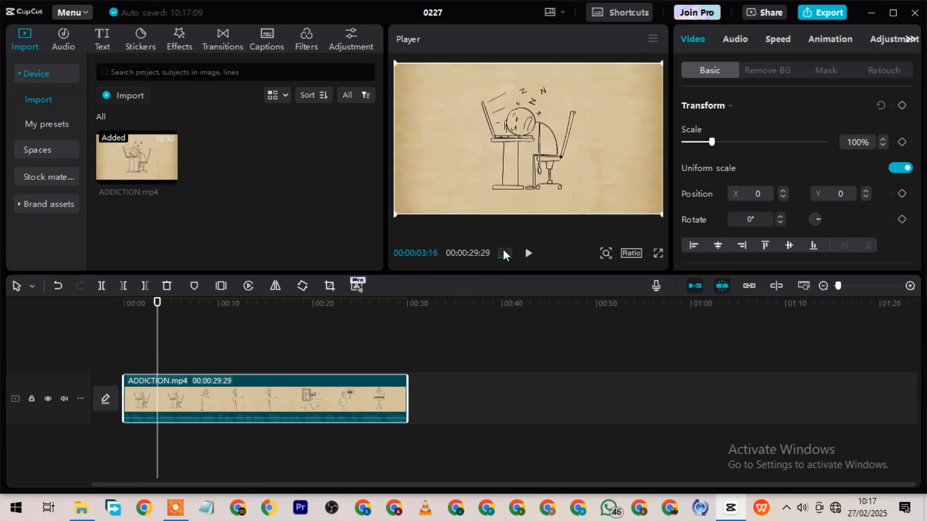
Split the ADDICTION.mp4 clip at about 3:17, where the sleeping figure's scene ends.
{"action": "left_click", "coordinate": [263, 38]}
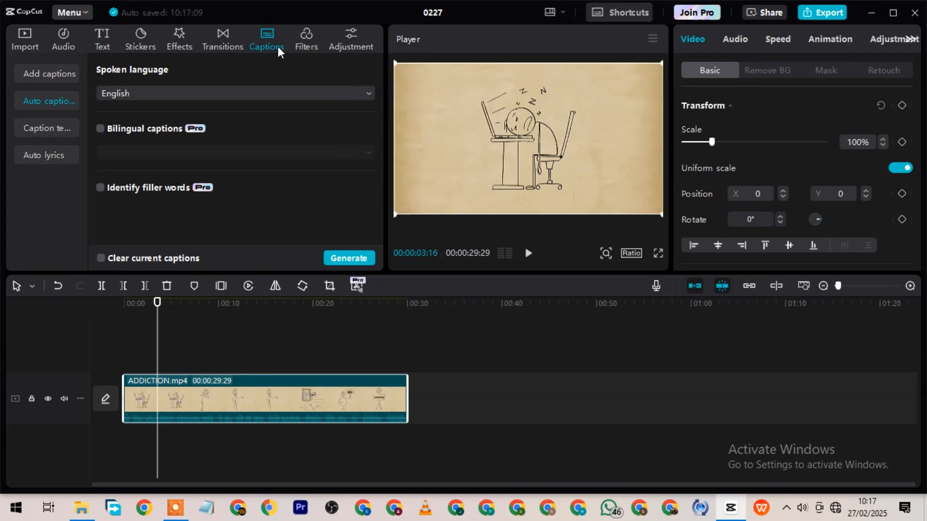
{"action": "left_click", "coordinate": [216, 40]}
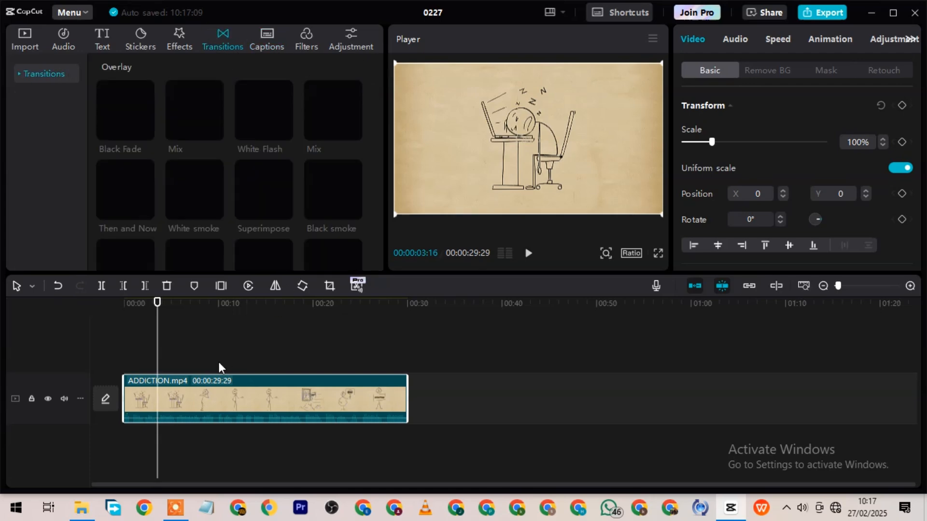
{"action": "key", "text": "space"}
{"action": "key", "text": "space"}
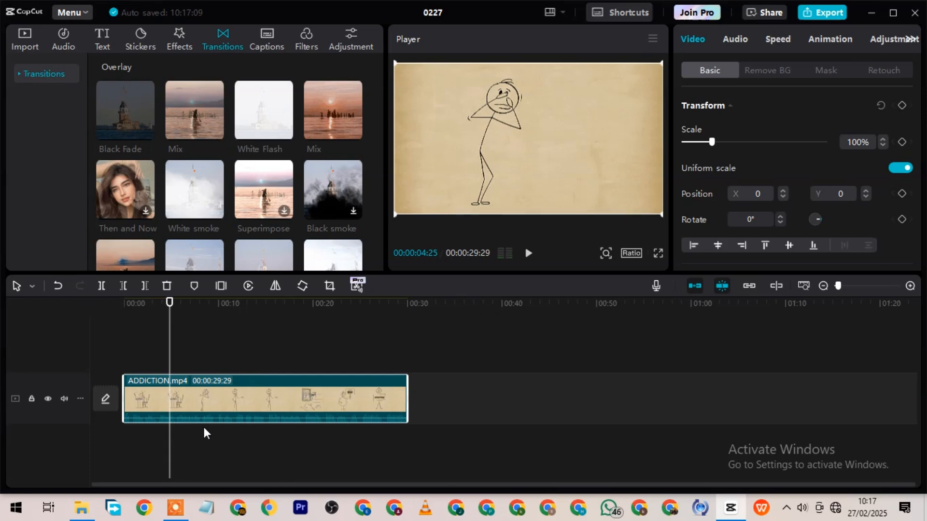
{"action": "key", "text": "Left"}
{"action": "key", "text": "Left"}
{"action": "key", "text": "Left"}
{"action": "key", "text": "Left"}
{"action": "key", "text": "Left"}
{"action": "key", "text": "Left"}
{"action": "key", "text": "Left"}
{"action": "key", "text": "Left"}
{"action": "key", "text": "Left"}
{"action": "key", "text": "Left"}
{"action": "key", "text": "Left"}
{"action": "key", "text": "Left"}
{"action": "key", "text": "Left"}
{"action": "key", "text": "Left"}
{"action": "key", "text": "Left"}
{"action": "key", "text": "Left"}
{"action": "key", "text": "Left"}
{"action": "key", "text": "Left"}
{"action": "key", "text": "Left"}
{"action": "key", "text": "Left"}
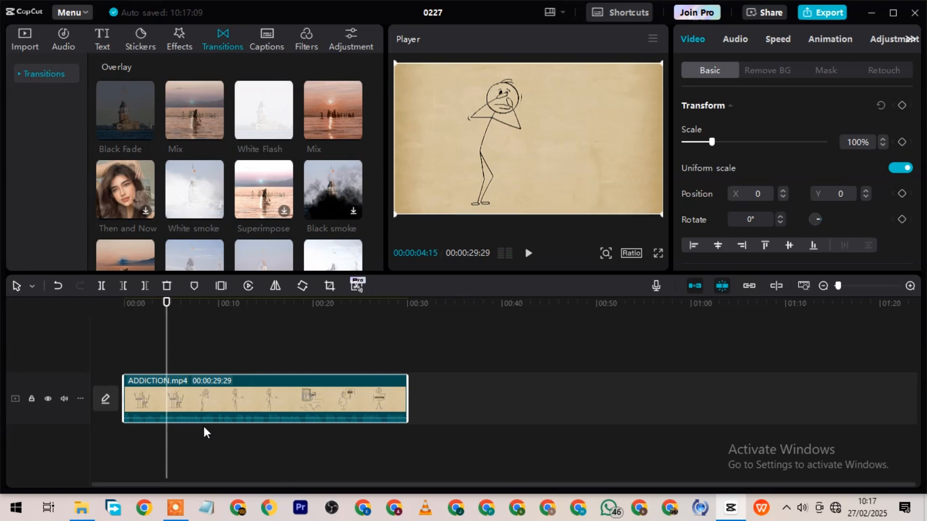
{"action": "key", "text": "Left"}
{"action": "key", "text": "Left"}
{"action": "key", "text": "Left"}
{"action": "key", "text": "Left"}
{"action": "key", "text": "Left"}
{"action": "key", "text": "Left"}
{"action": "key", "text": "Left"}
{"action": "key", "text": "Left"}
{"action": "key", "text": "Left"}
{"action": "key", "text": "Left"}
{"action": "key", "text": "Left"}
{"action": "key", "text": "Left"}
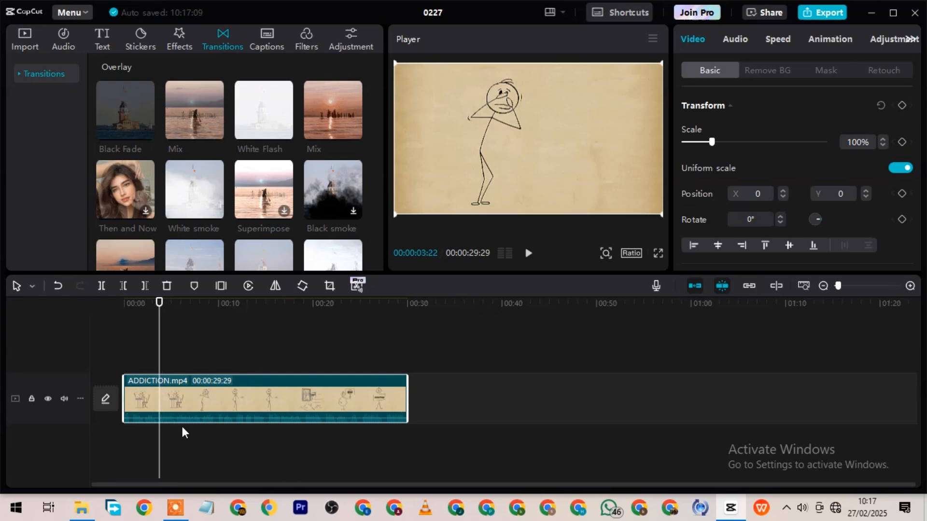
{"action": "key", "text": "Right"}
{"action": "key", "text": "Right"}
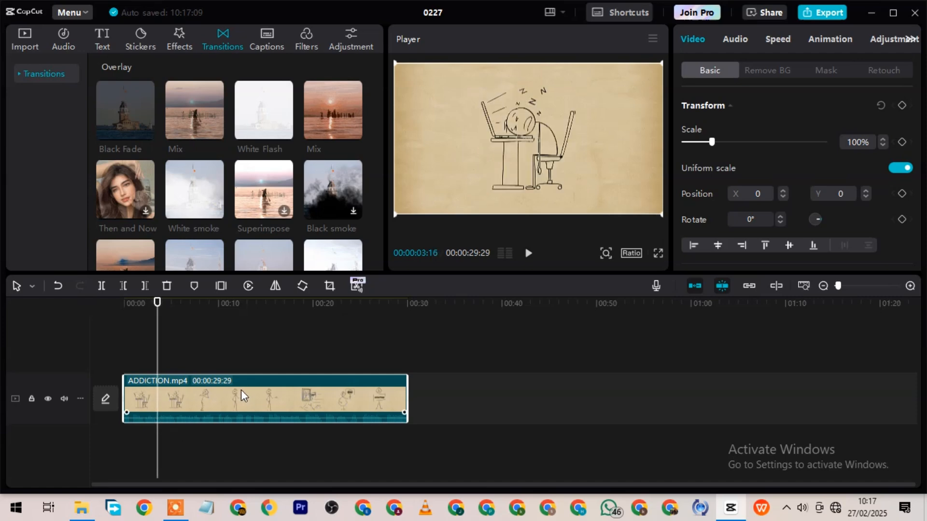
{"action": "key", "text": "Left"}
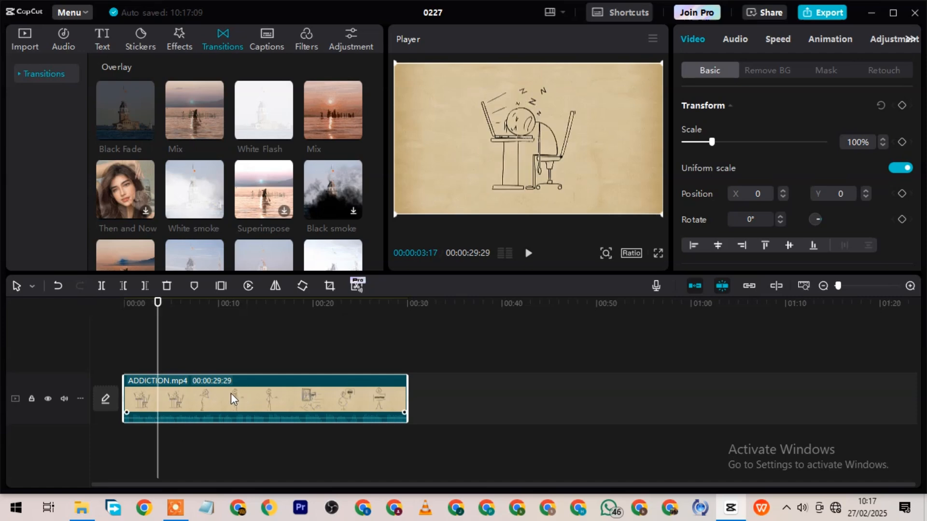
{"action": "left_click", "coordinate": [101, 286]}
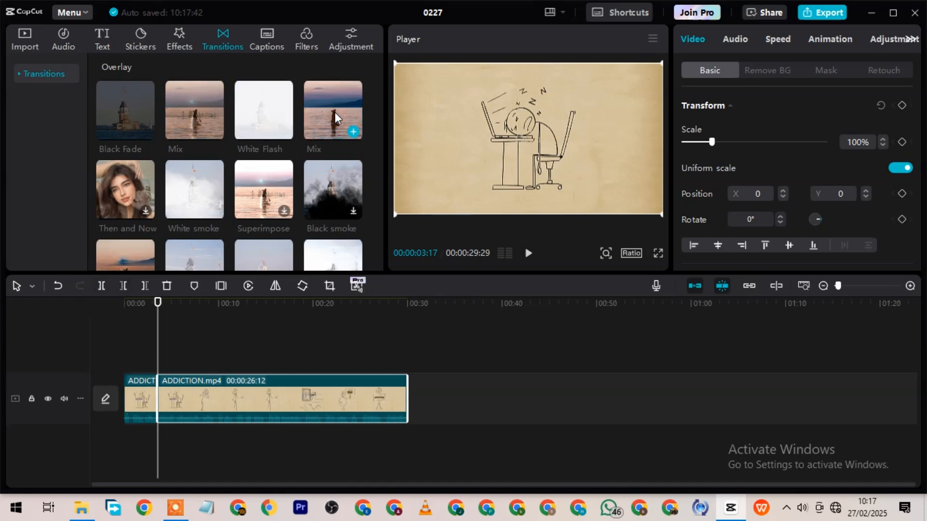
Try to apply the 3D Space camera transition at the cut between the two clips, and play across the cut.
{"action": "scroll", "coordinate": [334, 119], "scroll_direction": "down", "scroll_amount": 6}
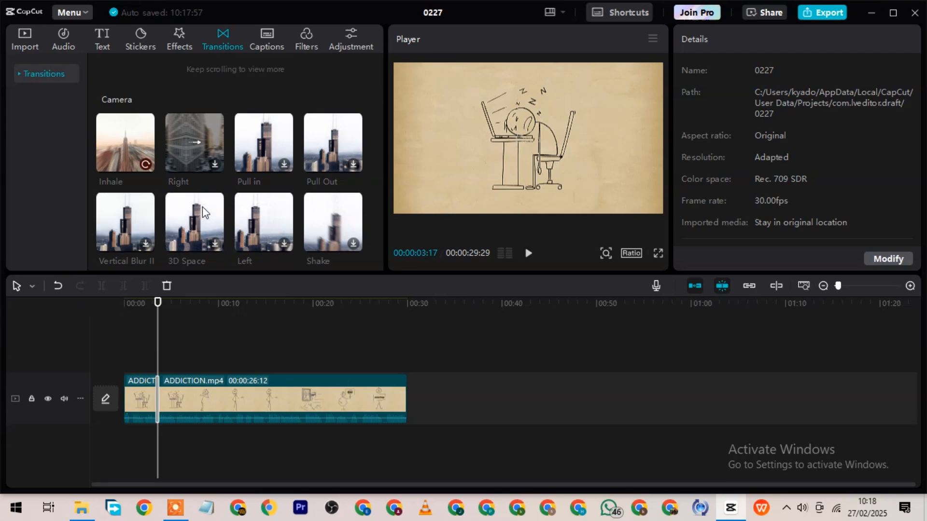
{"action": "left_click_drag", "start_coordinate": [201, 223], "coordinate": [159, 338]}
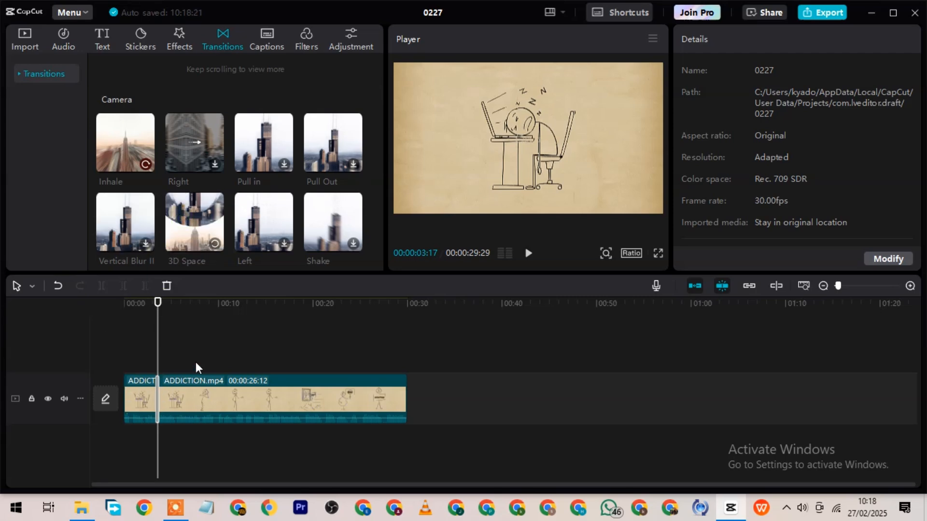
{"action": "left_click", "coordinate": [142, 337]}
{"action": "left_click", "coordinate": [149, 338]}
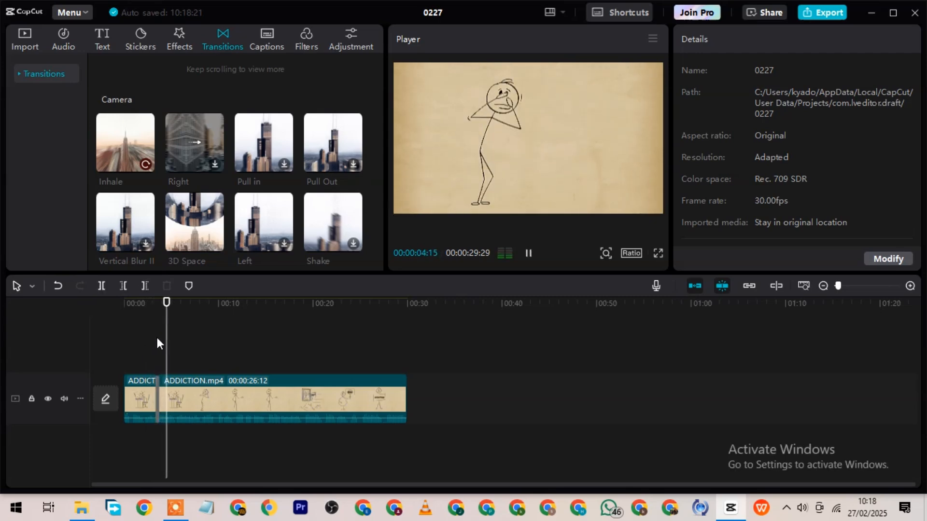
{"action": "key", "text": "space"}
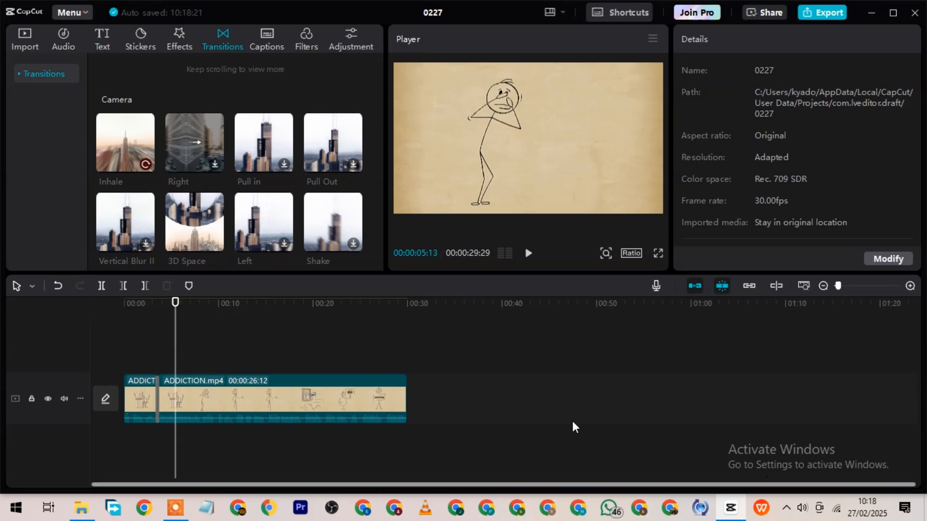
Add break-news-187113 (1).mp3 from the Music folder to the timeline beneath the video, starting at zero.
{"action": "left_click", "coordinate": [81, 509]}
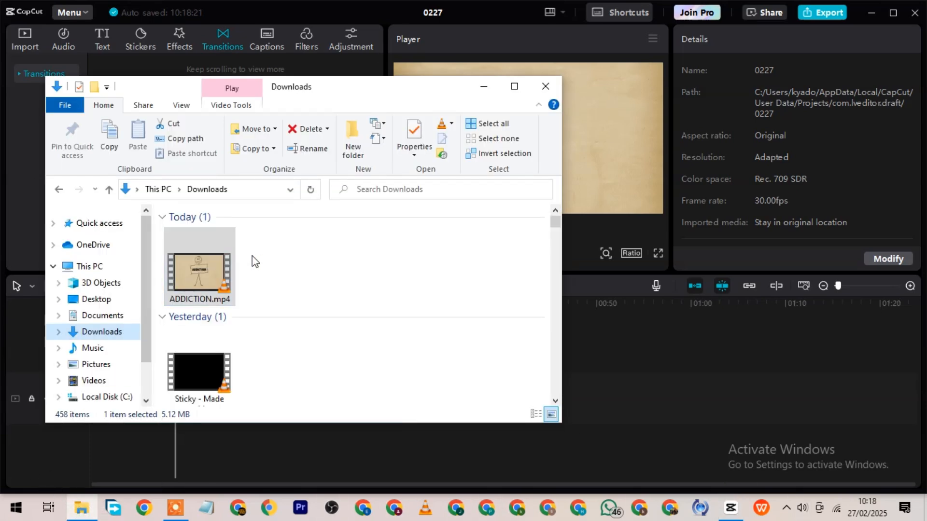
{"action": "left_click", "coordinate": [93, 348]}
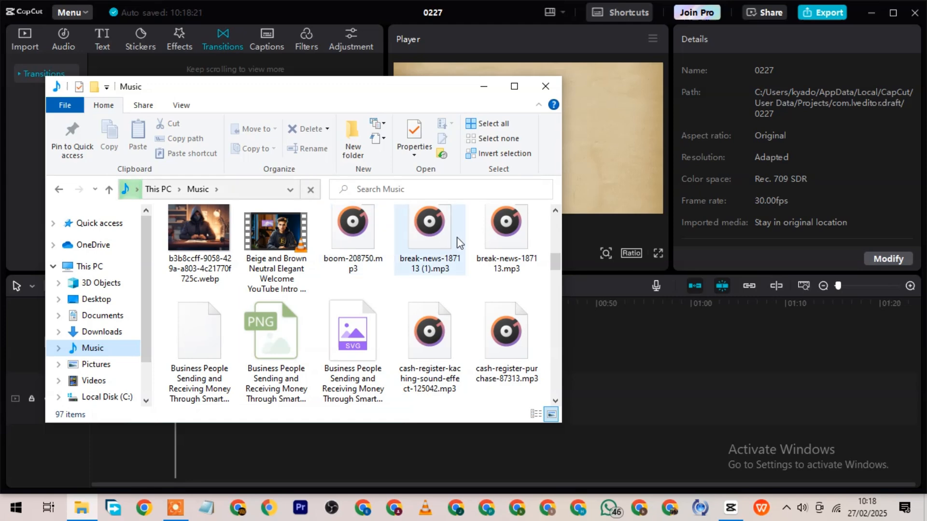
{"action": "left_click", "coordinate": [423, 239]}
{"action": "left_click_drag", "start_coordinate": [409, 367], "coordinate": [420, 438]}
Cut off the music's part before the video's end at 29:28, and trim the remainder to finish with the video.
{"action": "left_click", "coordinate": [405, 311]}
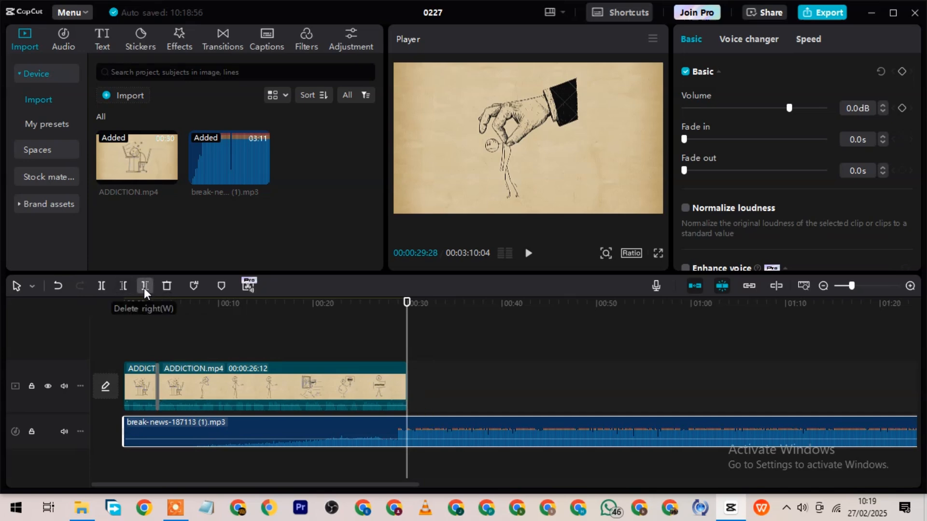
{"action": "left_click", "coordinate": [124, 287]}
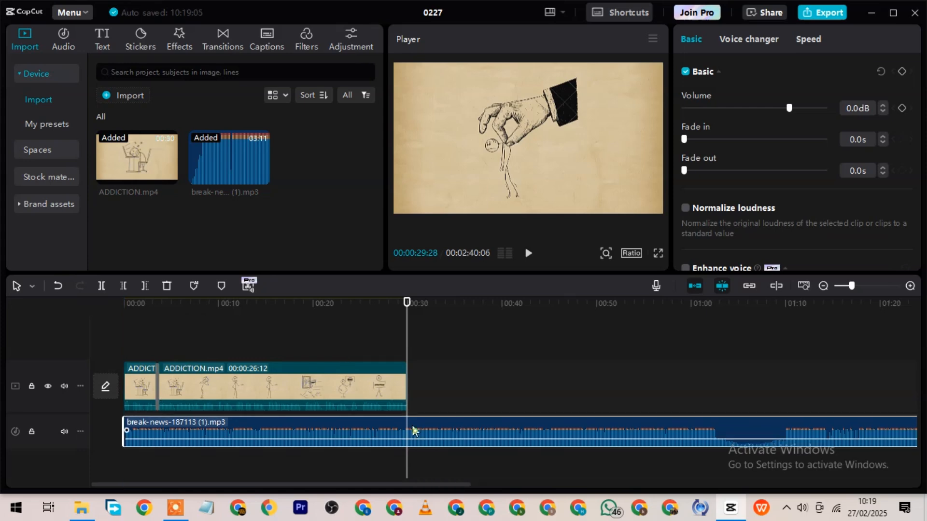
{"action": "left_click", "coordinate": [144, 287]}
Play the video from the start, lower the music's volume to -29.5 dB, and play on to about 10 seconds.
{"action": "left_click", "coordinate": [143, 321]}
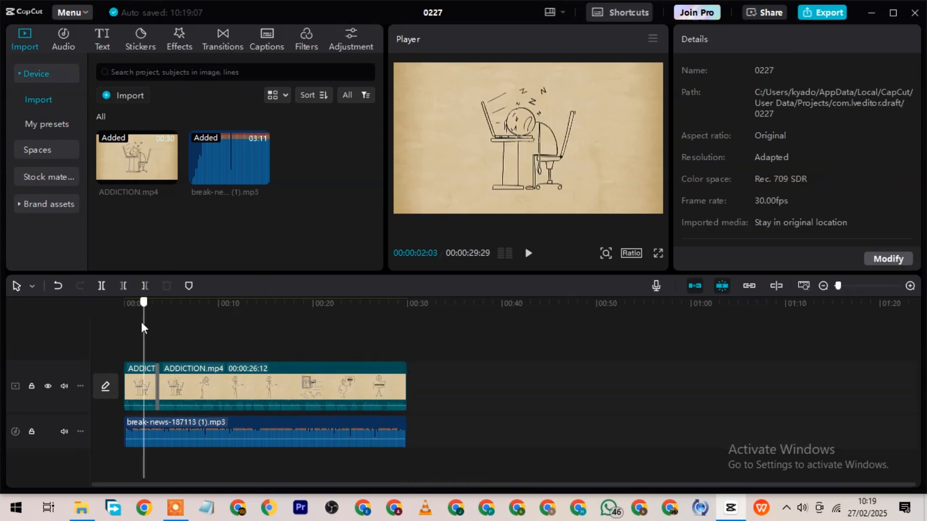
{"action": "left_click_drag", "start_coordinate": [143, 318], "coordinate": [80, 315]}
{"action": "key", "text": "space"}
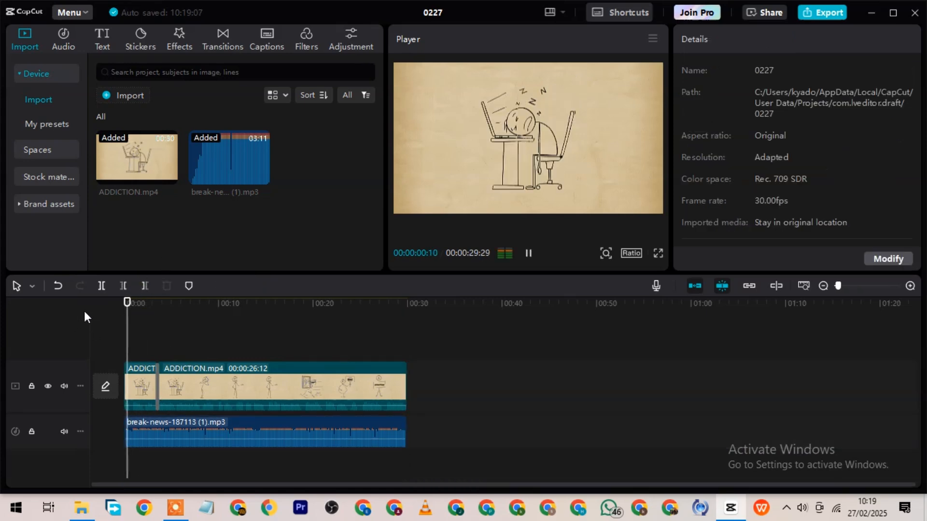
{"action": "left_click", "coordinate": [262, 430]}
{"action": "key", "text": "space"}
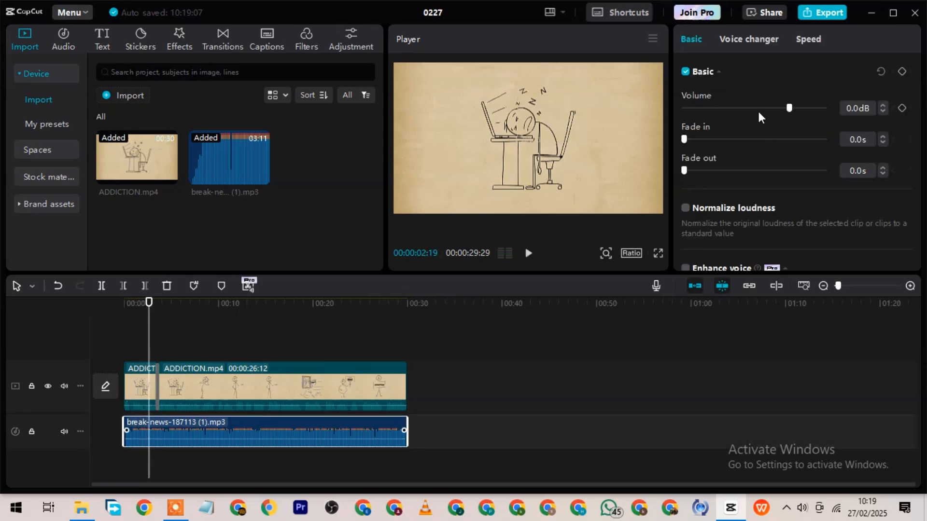
{"action": "left_click_drag", "start_coordinate": [758, 112], "coordinate": [722, 114]}
{"action": "key", "text": "space"}
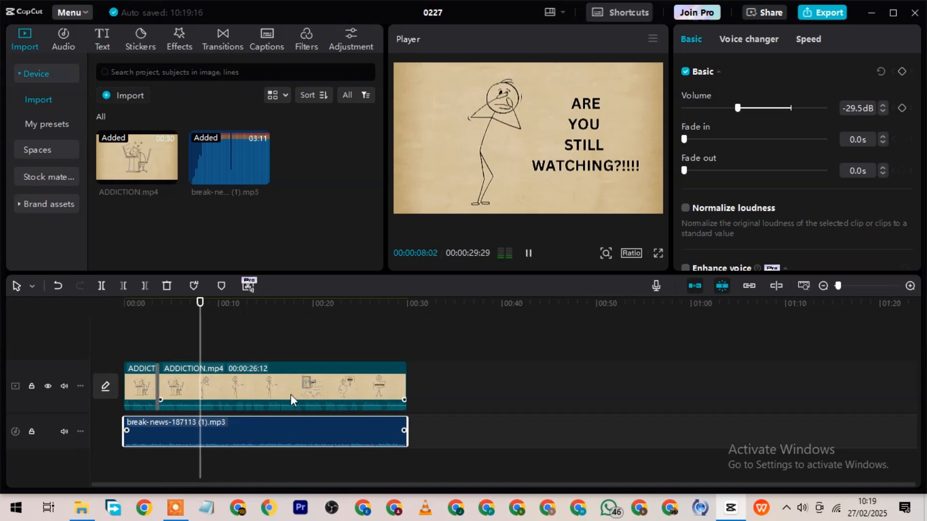
{"action": "key", "text": "space"}
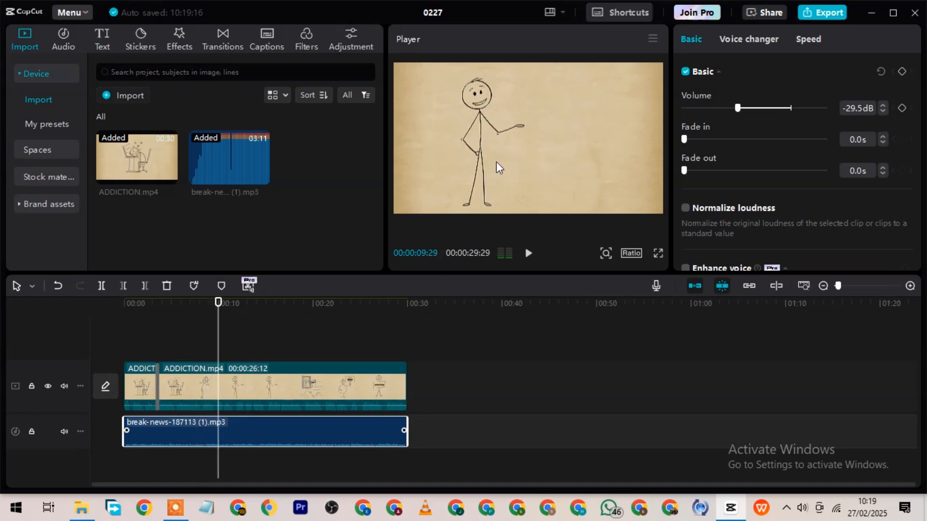
Open the export settings for the edited video.
{"action": "left_click", "coordinate": [826, 17]}
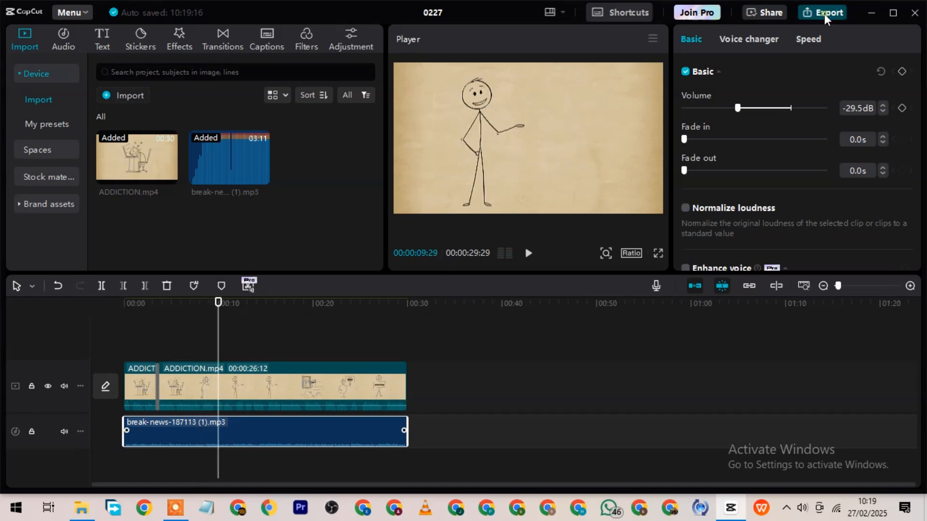